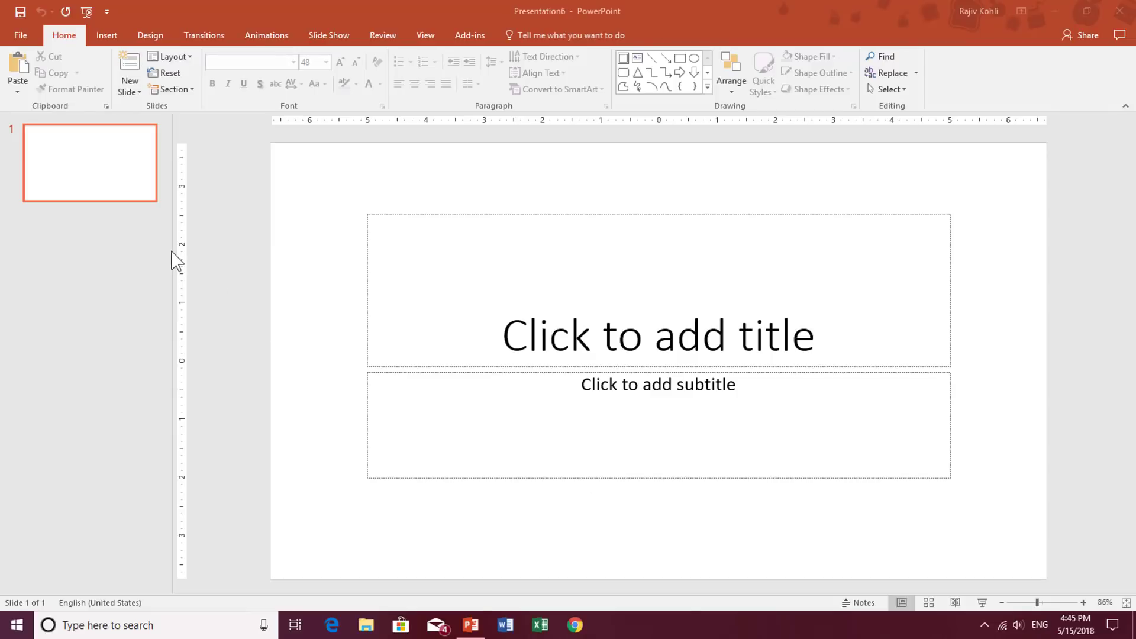
Step: Collapse the slide thumbnails and switch the title slide to the Blank layout
left_click_drag(171, 251, 24, 251)
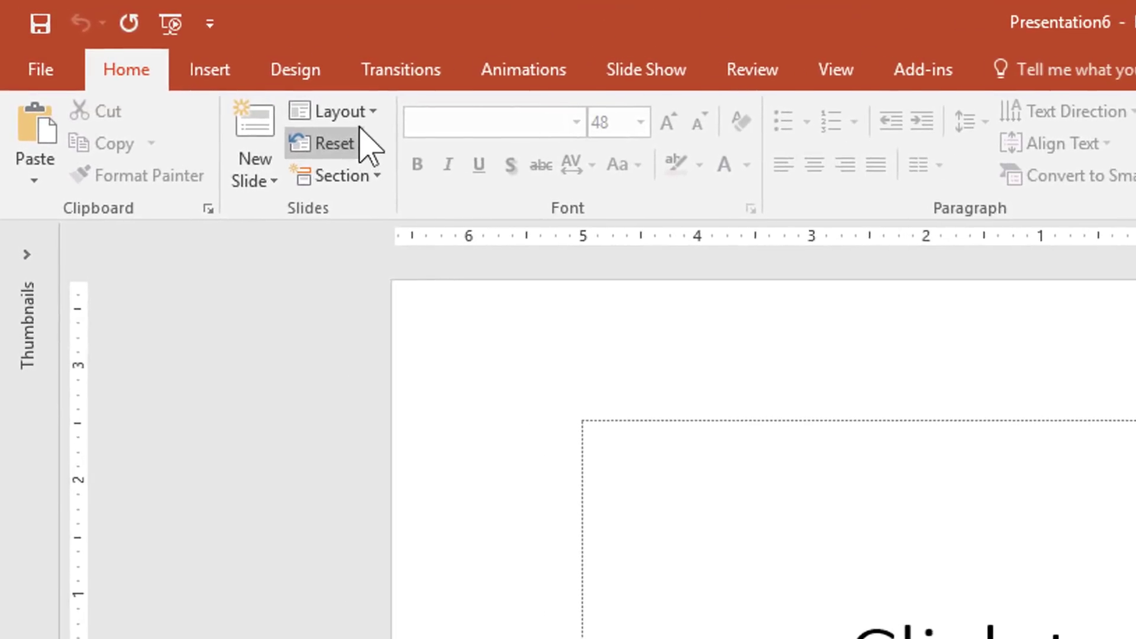
left_click(342, 112)
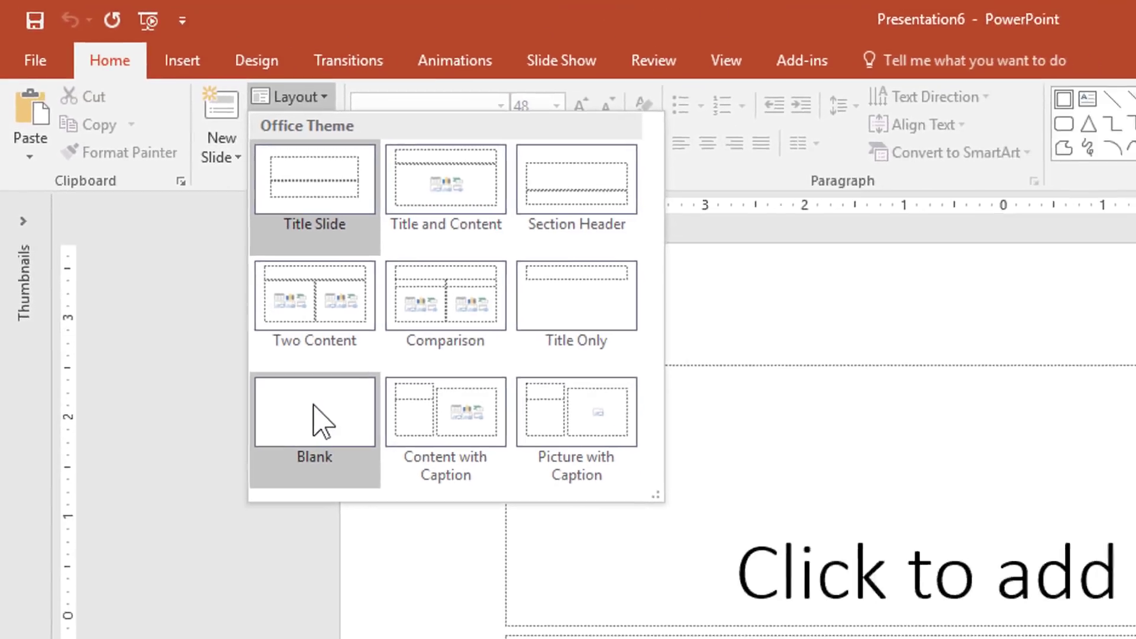
left_click(366, 459)
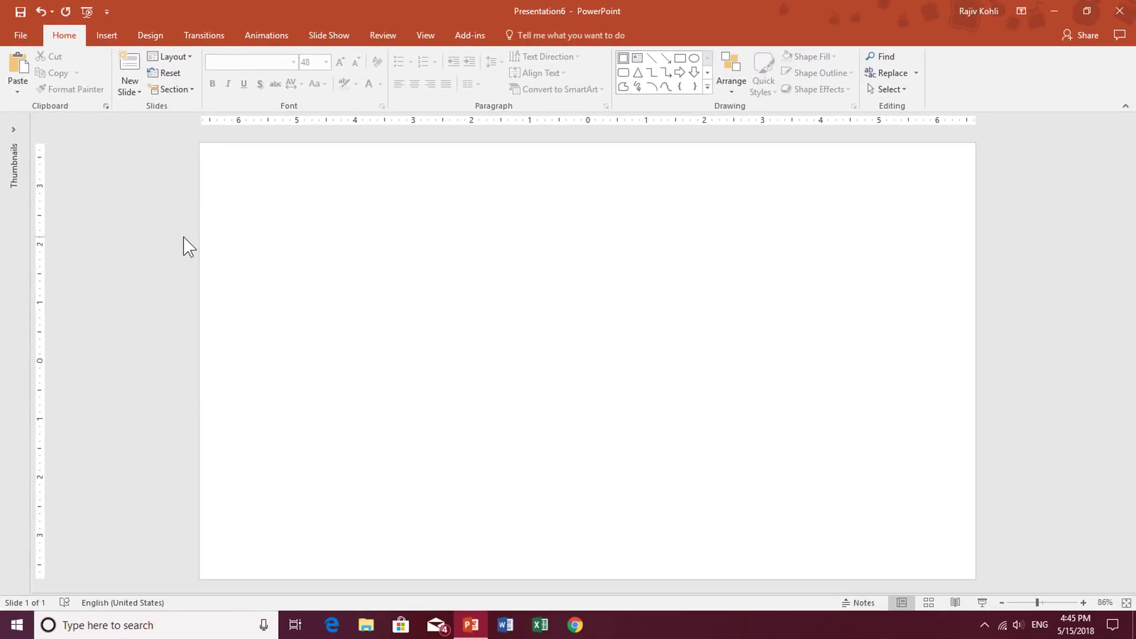
Step: Draw a Frame shape about 6.87" wide and 2.27" high near the slide's middle and make its border thinner
left_click(113, 37)
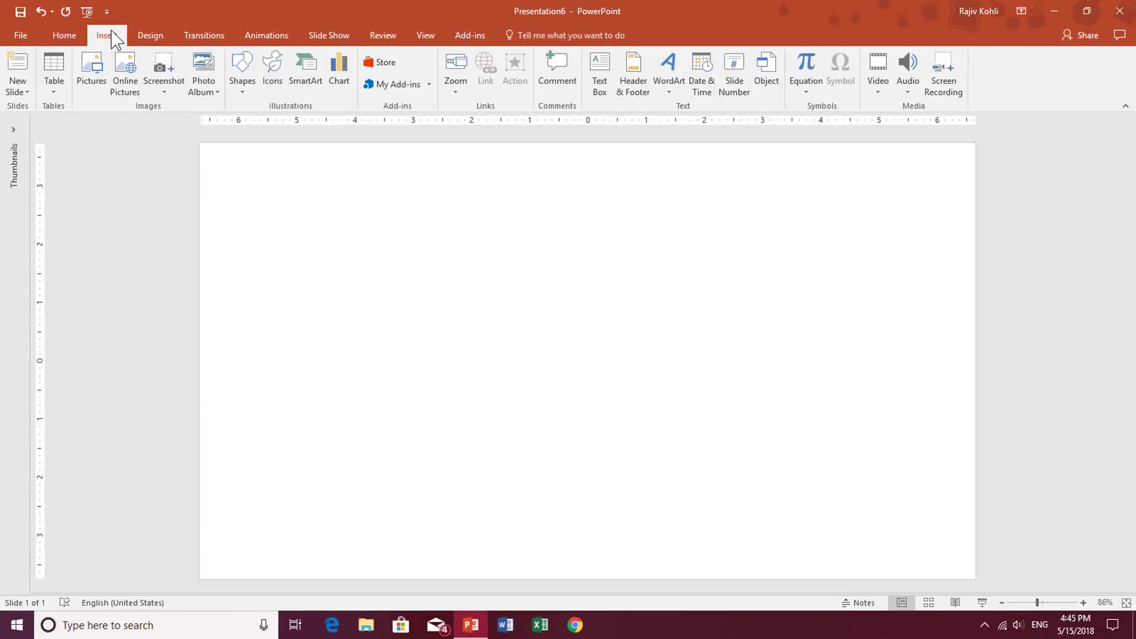
left_click(242, 66)
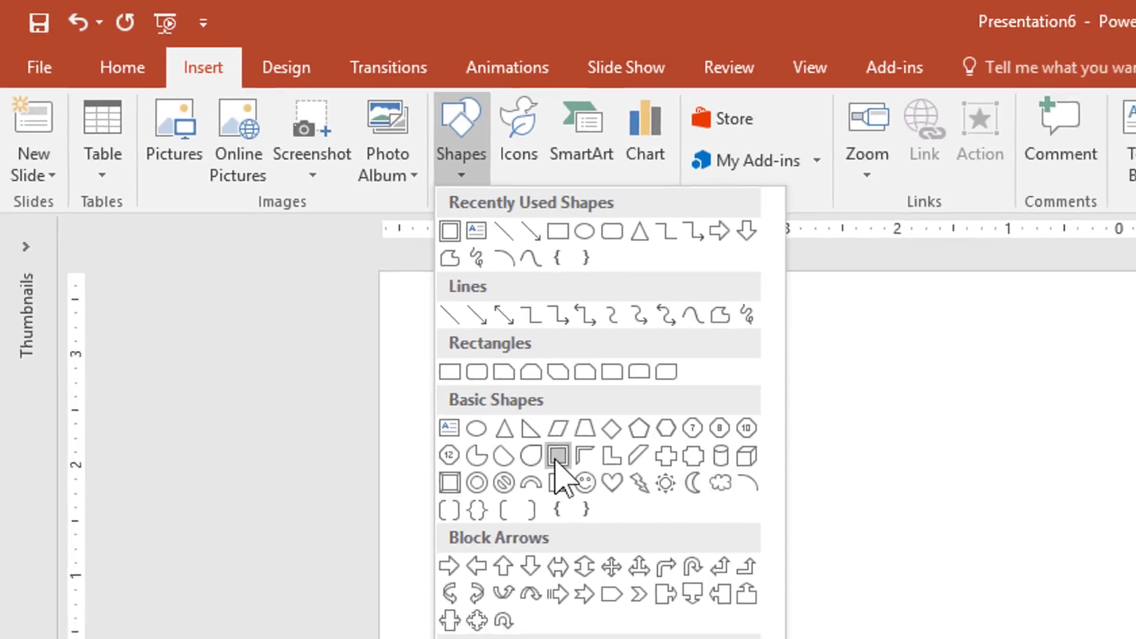
left_click(589, 481)
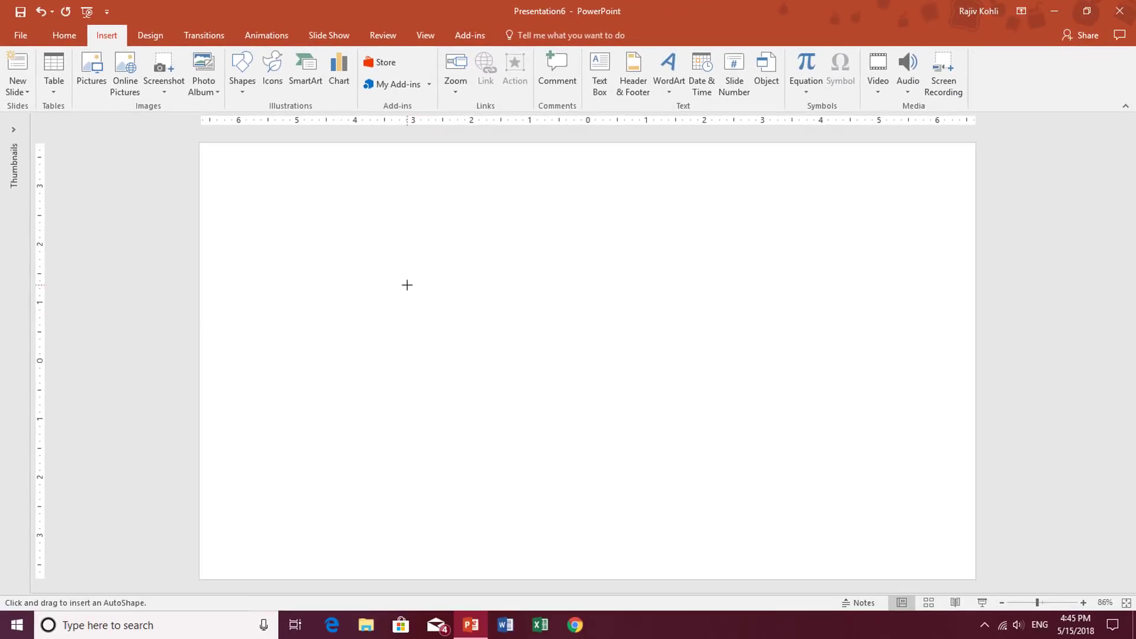
mouse_move(407, 285)
left_mouse_down()
mouse_move(656, 388)
mouse_move(807, 417)
left_mouse_up()
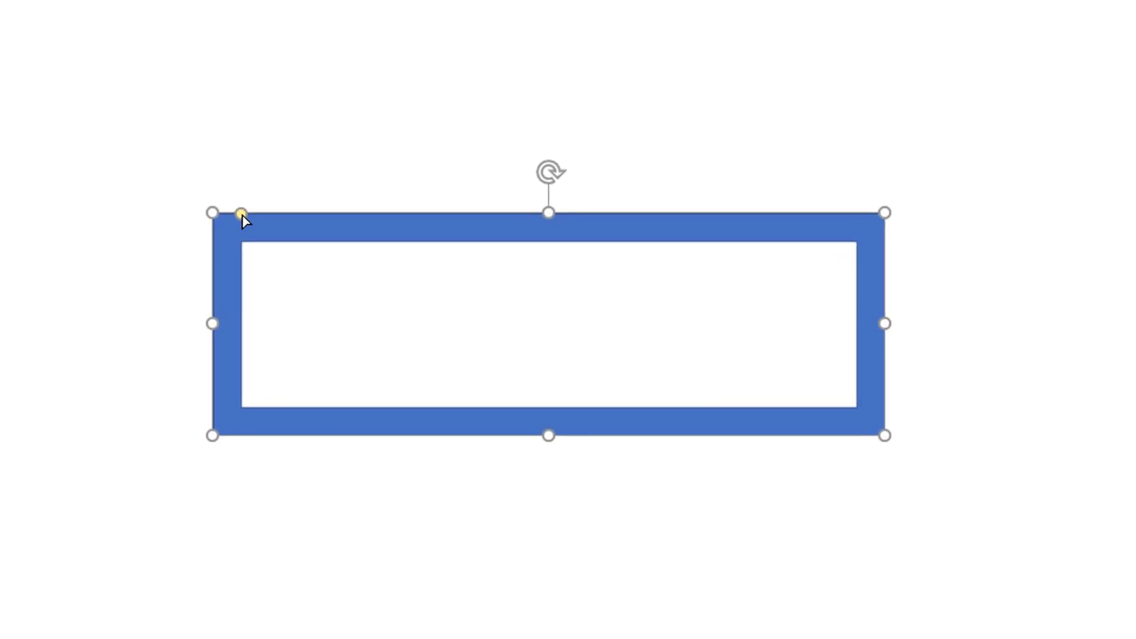
mouse_move(242, 216)
left_mouse_down()
mouse_move(296, 220)
mouse_move(240, 226)
left_mouse_up()
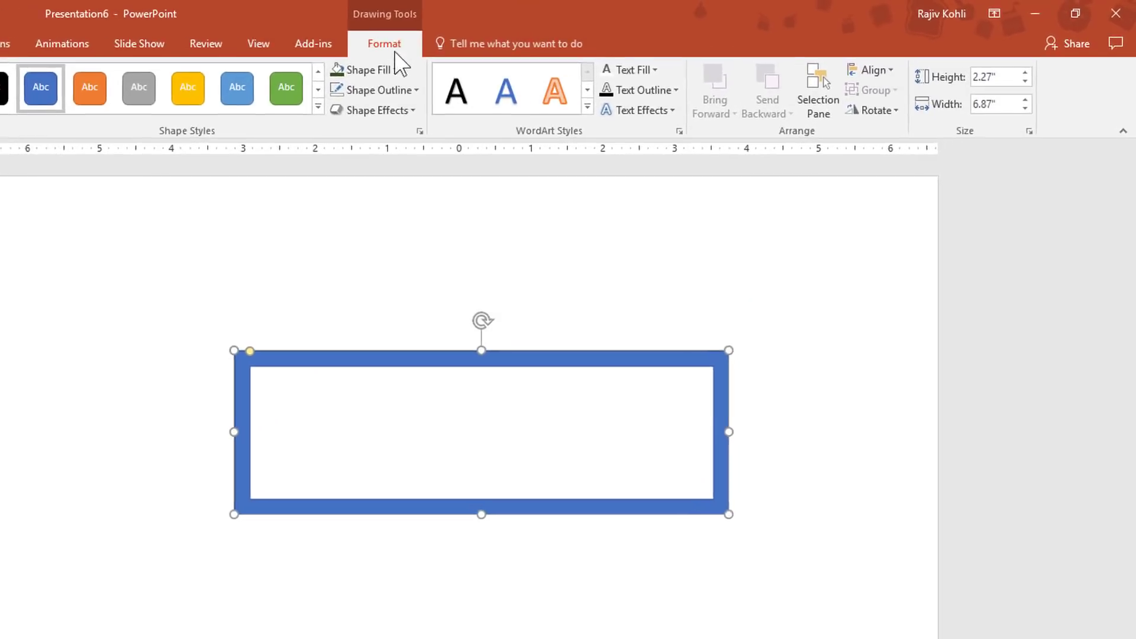
Step: Remove the frame's outline and fill the frame with standard red
left_click(291, 102)
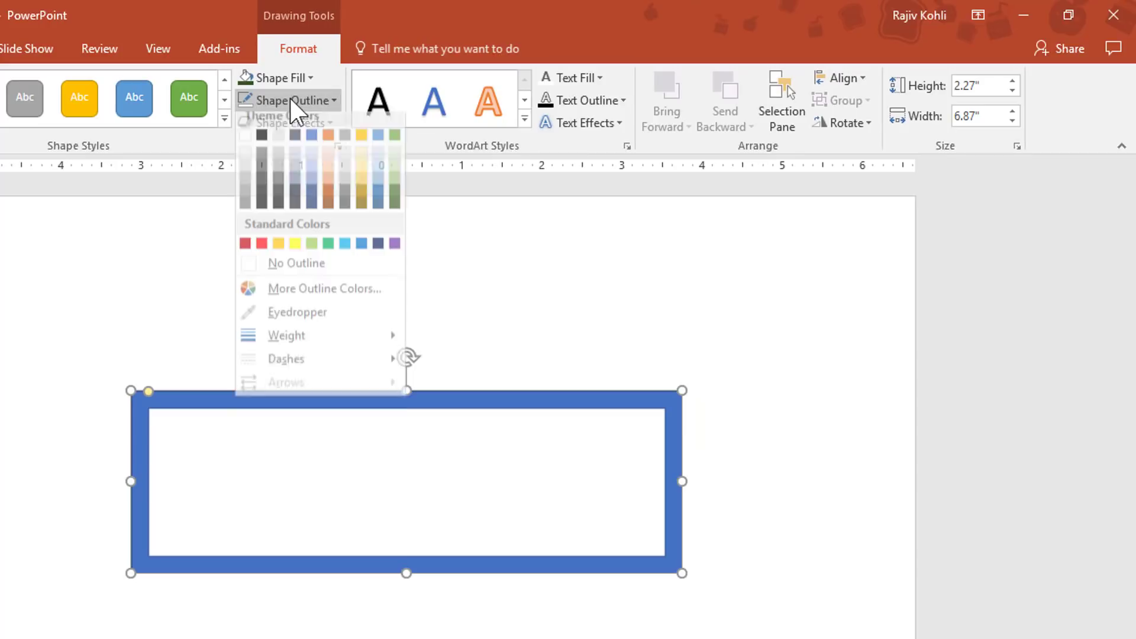
left_click(278, 273)
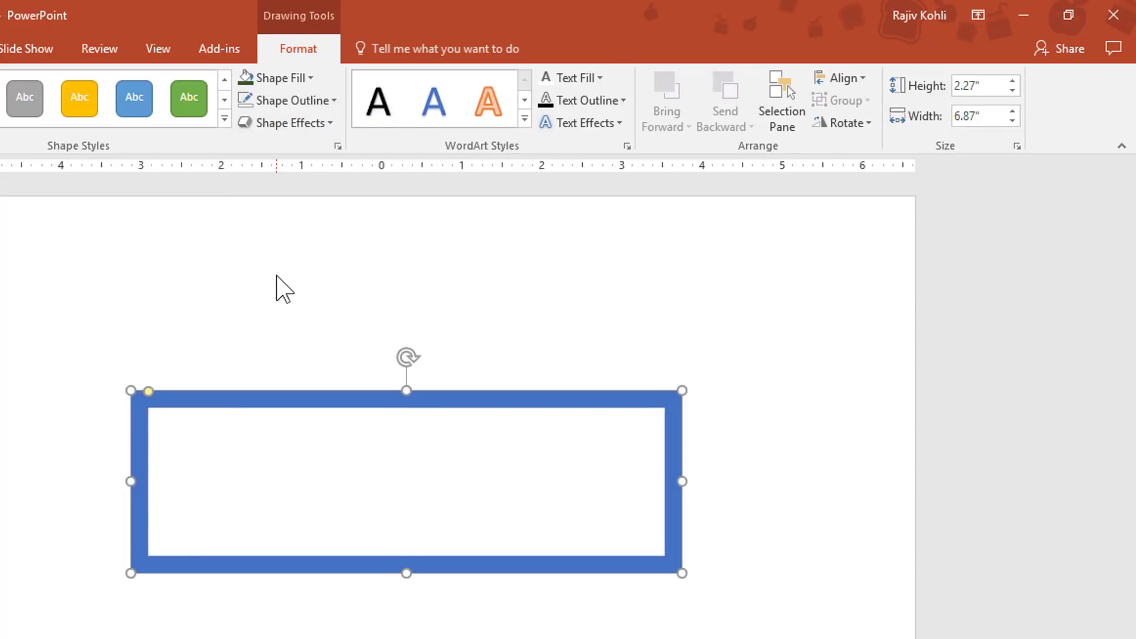
left_click(287, 78)
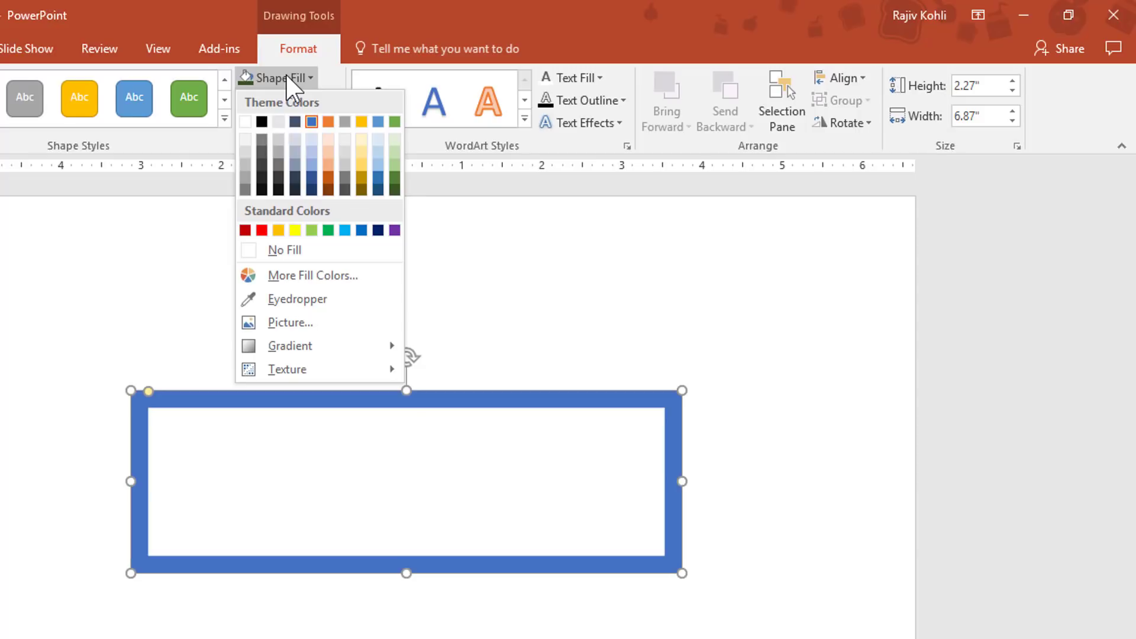
left_click(262, 230)
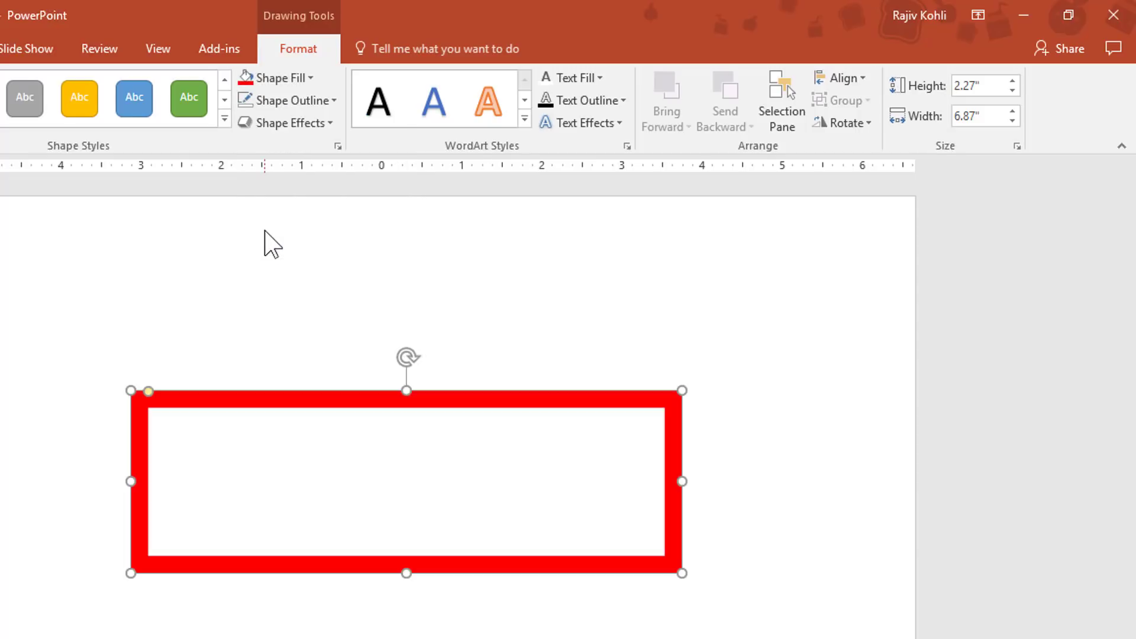
Step: Apply the first bevel style in the second row of bevel effects to the red frame
left_click(282, 124)
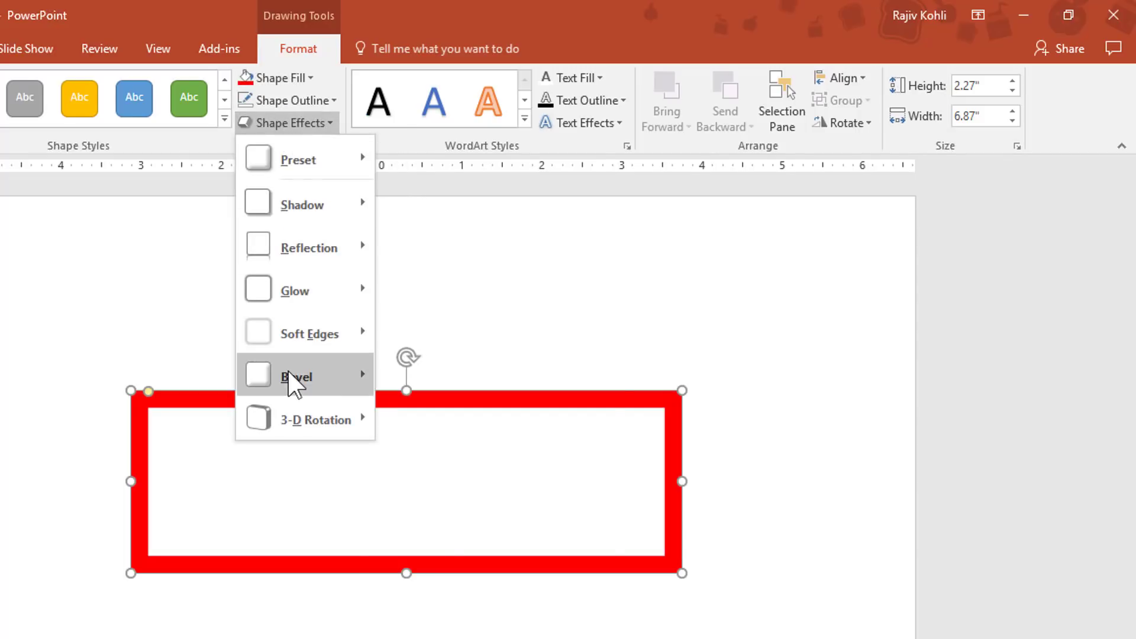
mouse_move(294, 385)
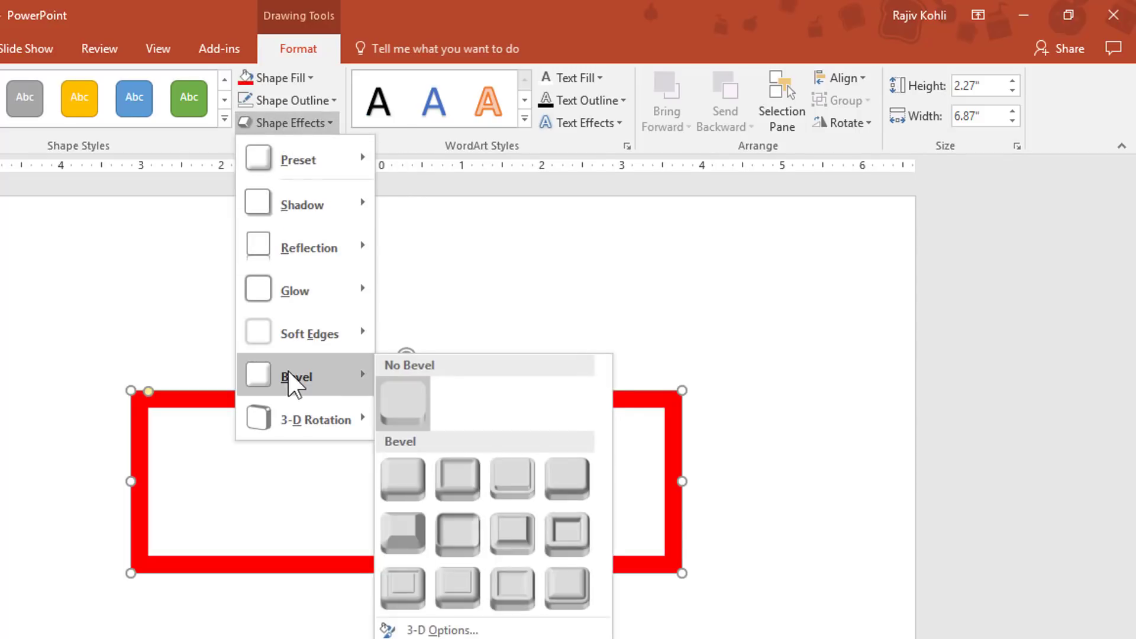
left_click(400, 534)
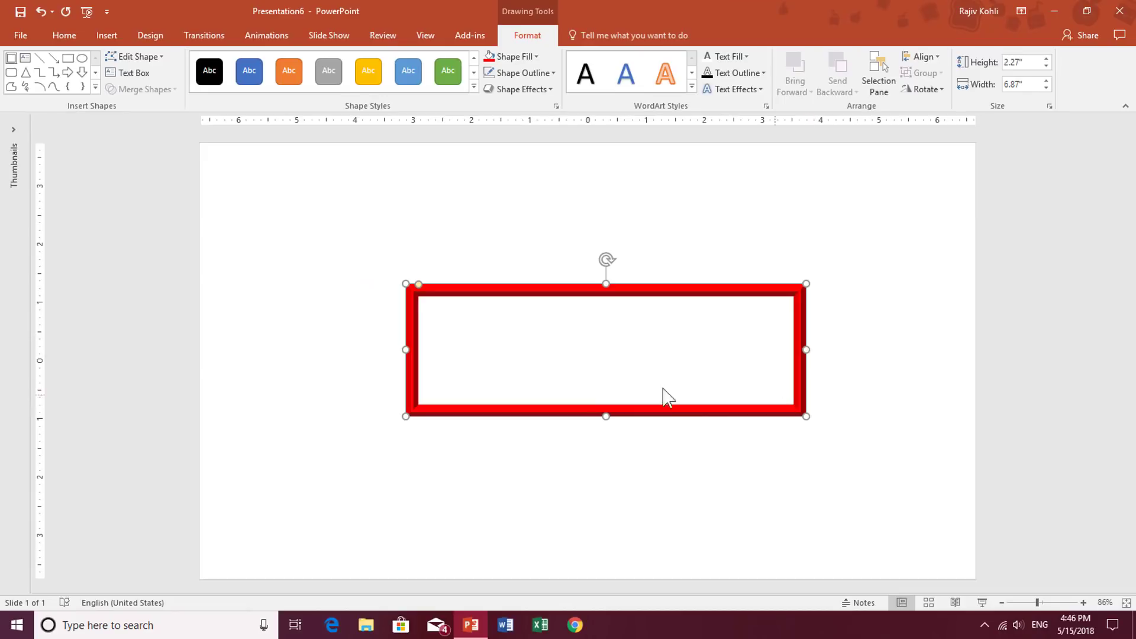
left_click(361, 196)
Step: Insert WordArt in the plain black first style with the text "The Teacher"
left_click(104, 36)
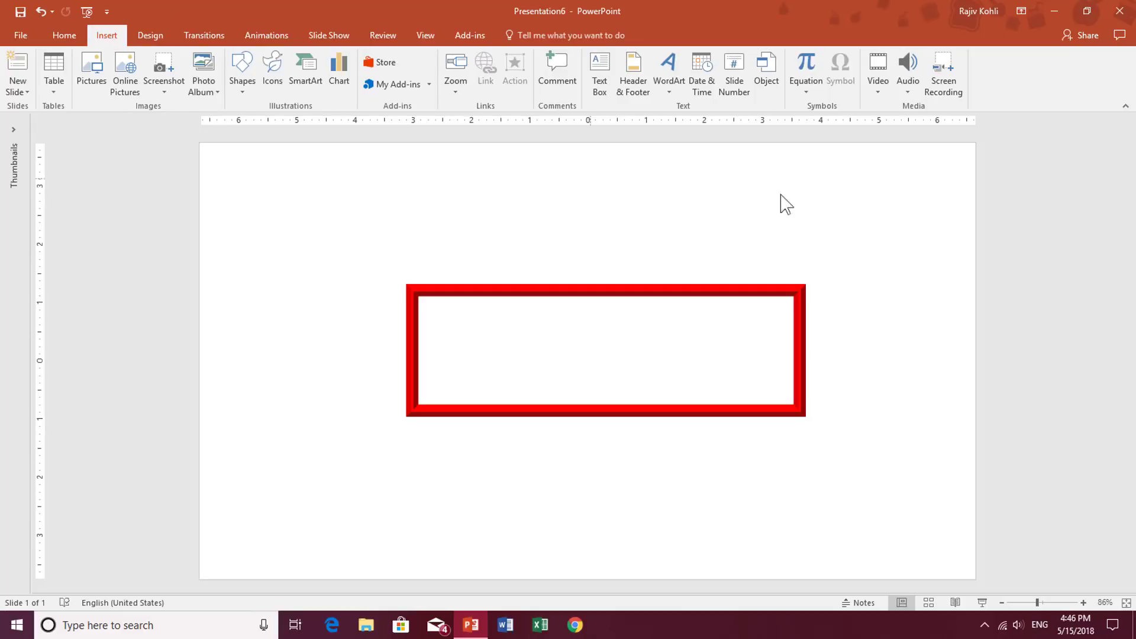
left_click(669, 89)
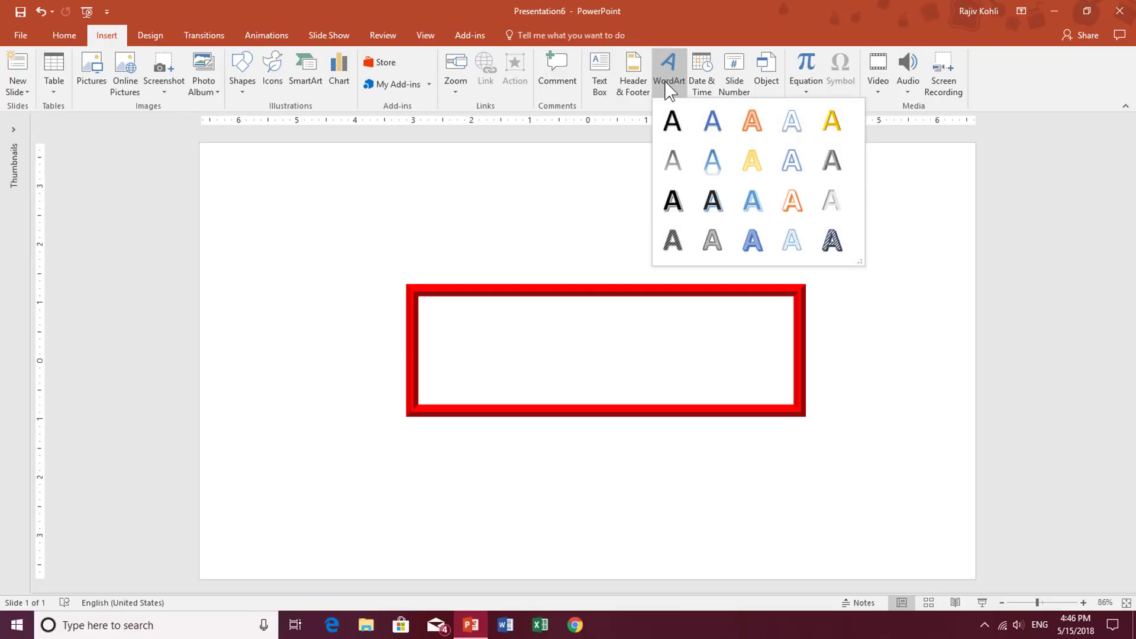
left_click(671, 134)
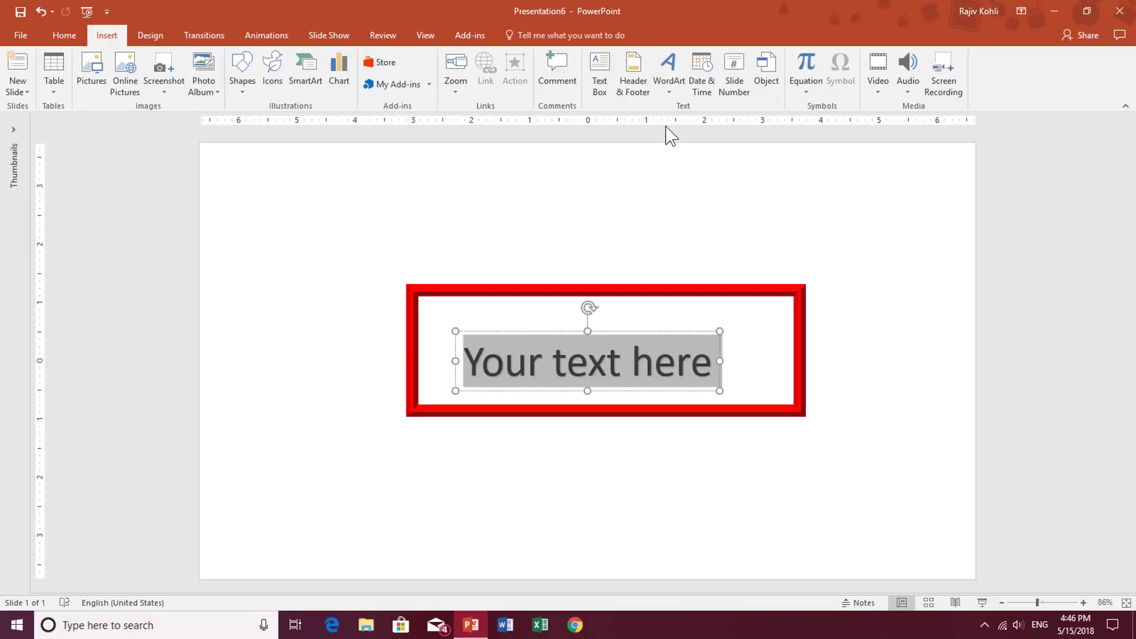
type("The Teacher")
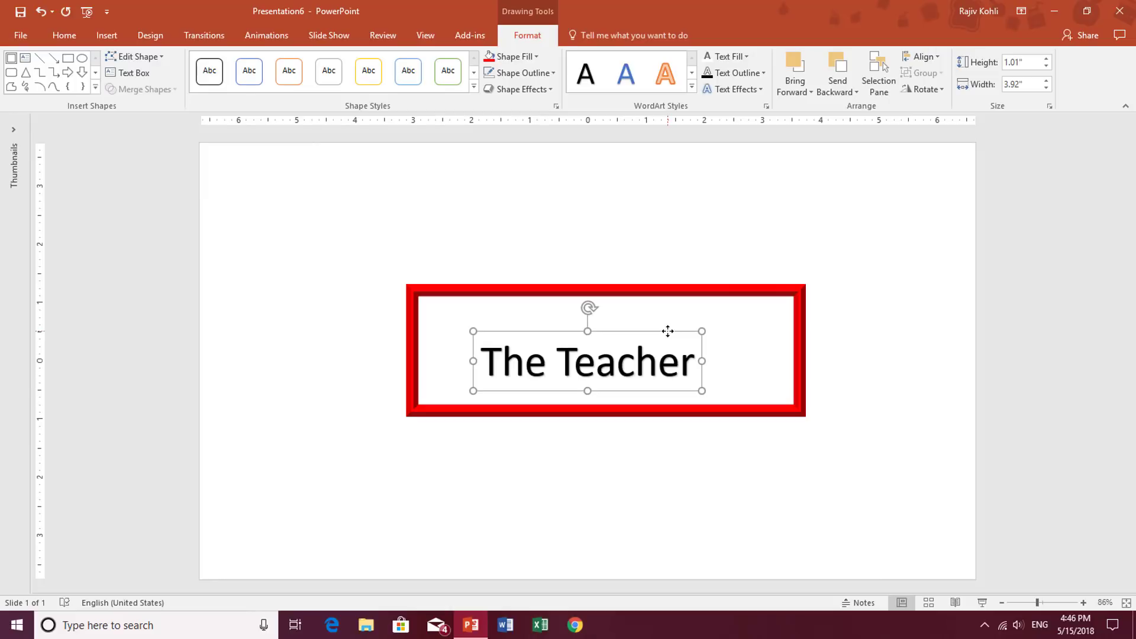
Step: Change the font of the "The Teacher" WordArt to Montalban
left_click(61, 38)
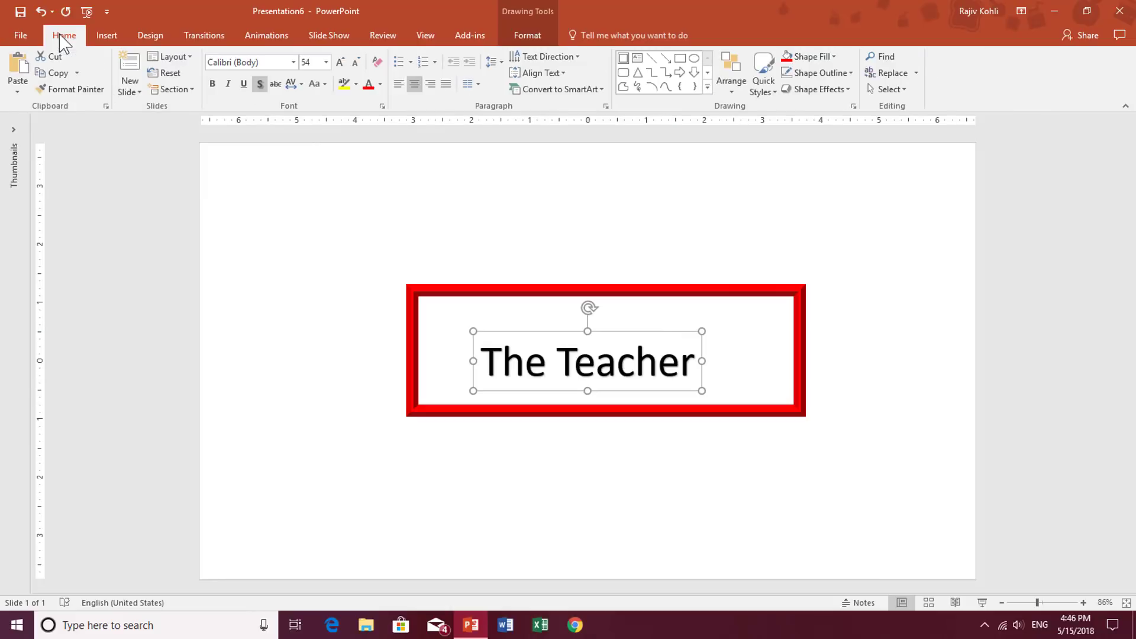
left_click(293, 62)
left_click_drag(400, 89, 397, 331)
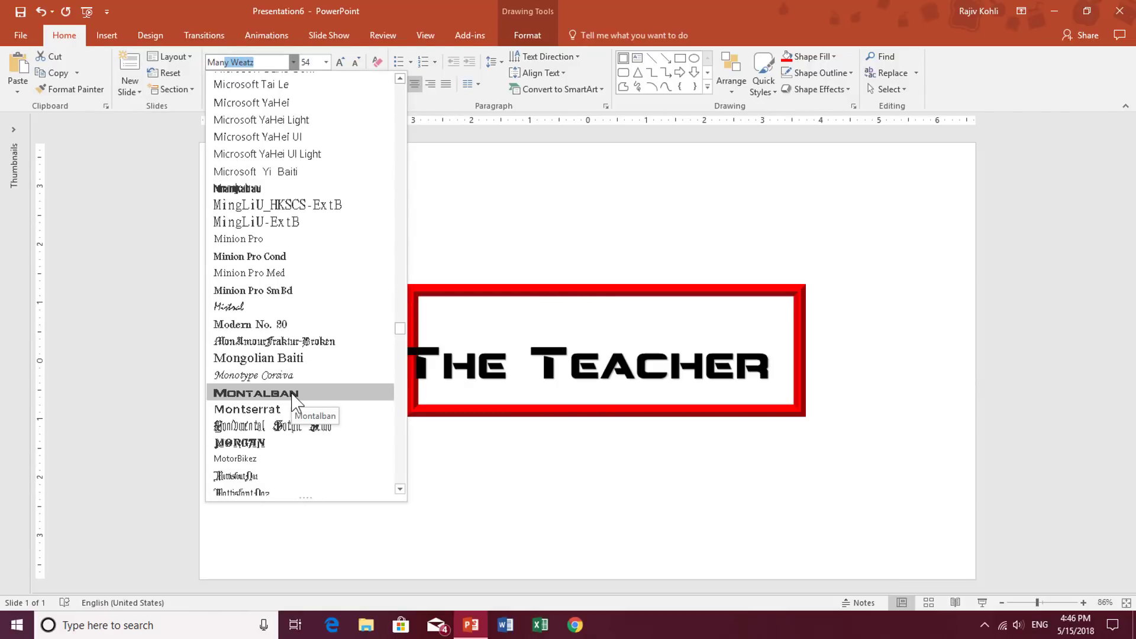
left_click(256, 393)
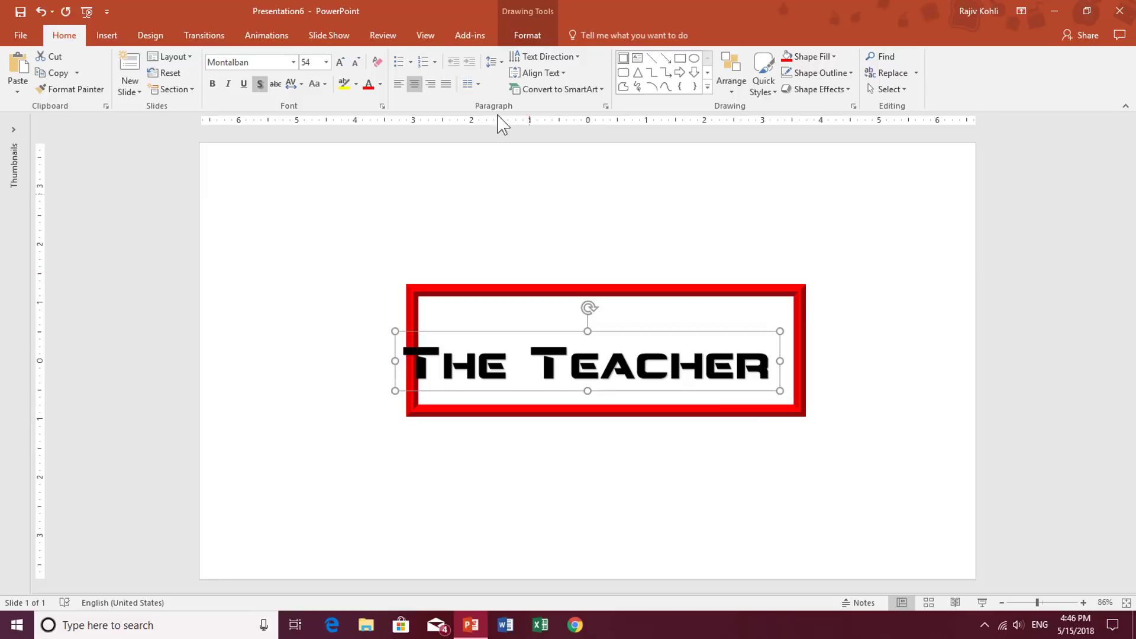
Step: Show the drawing guides and align the "The Teacher" WordArt to the slide's center and middle
left_click(426, 38)
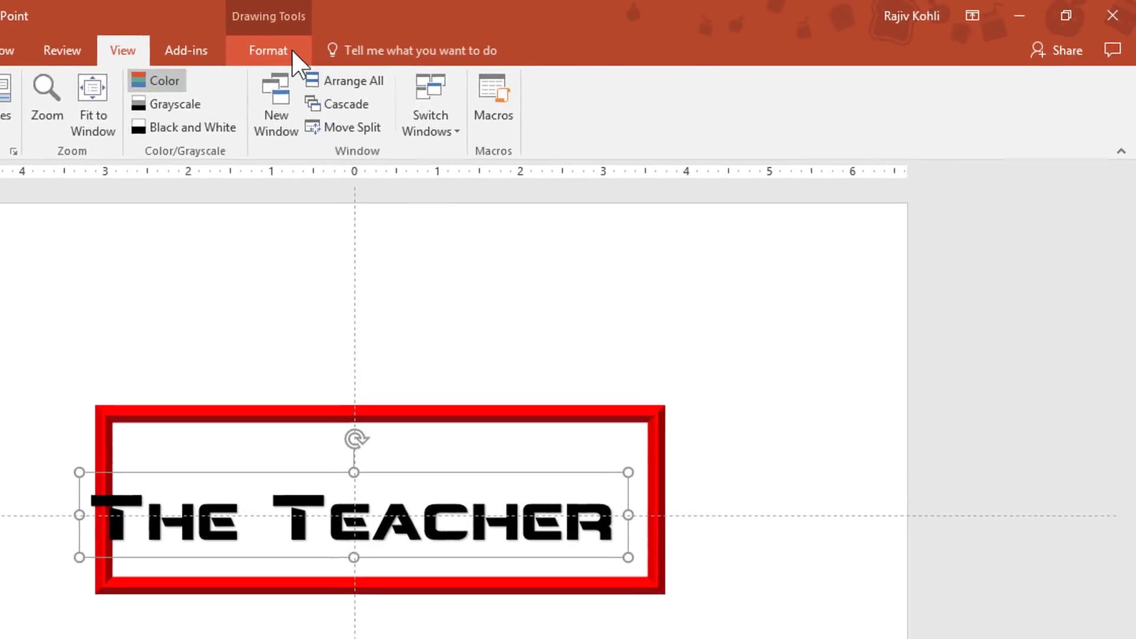
left_click(542, 37)
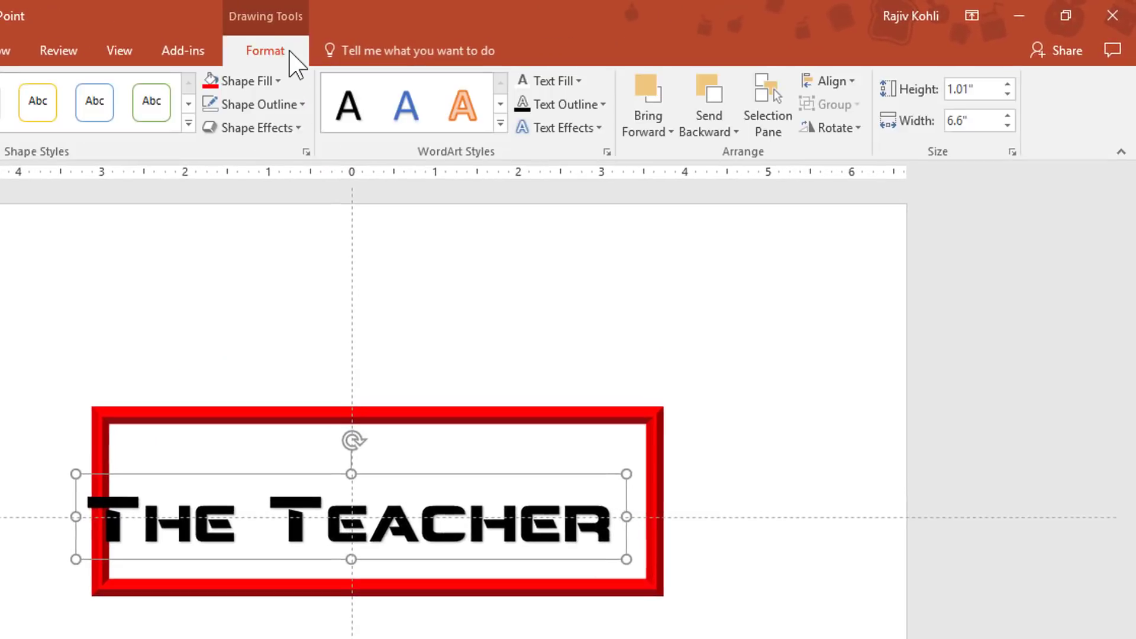
left_click(834, 81)
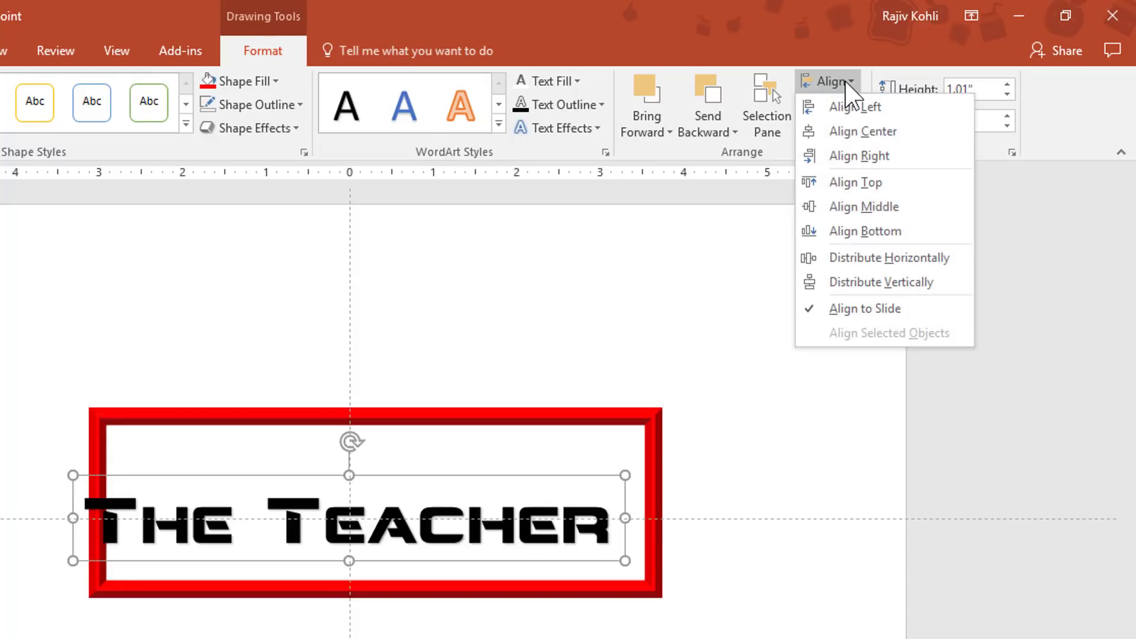
left_click(847, 129)
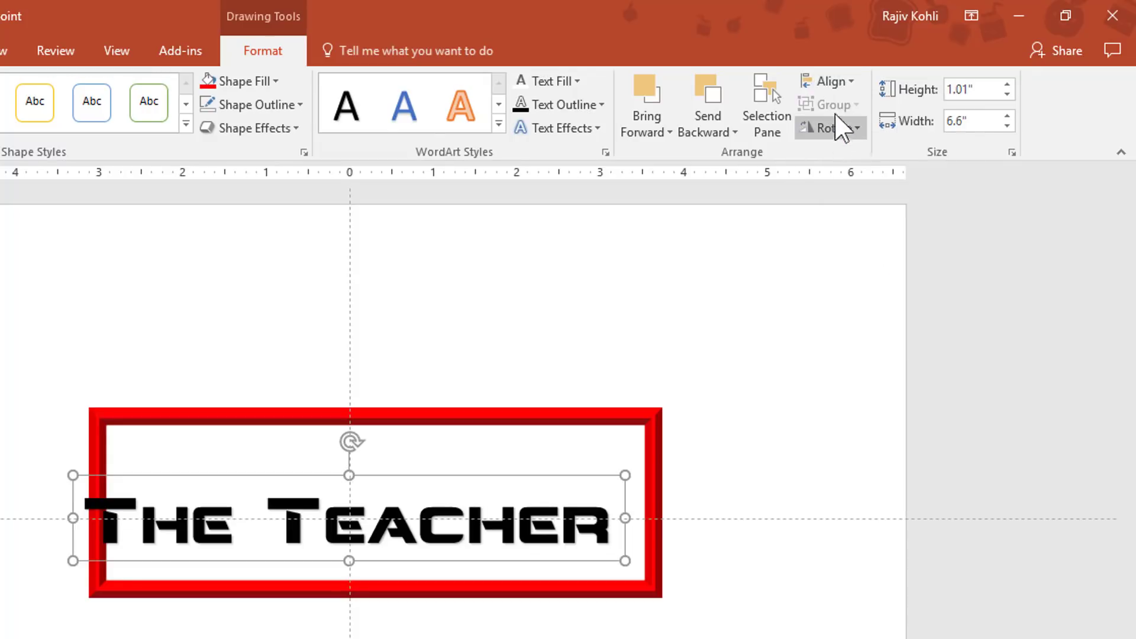
left_click(840, 83)
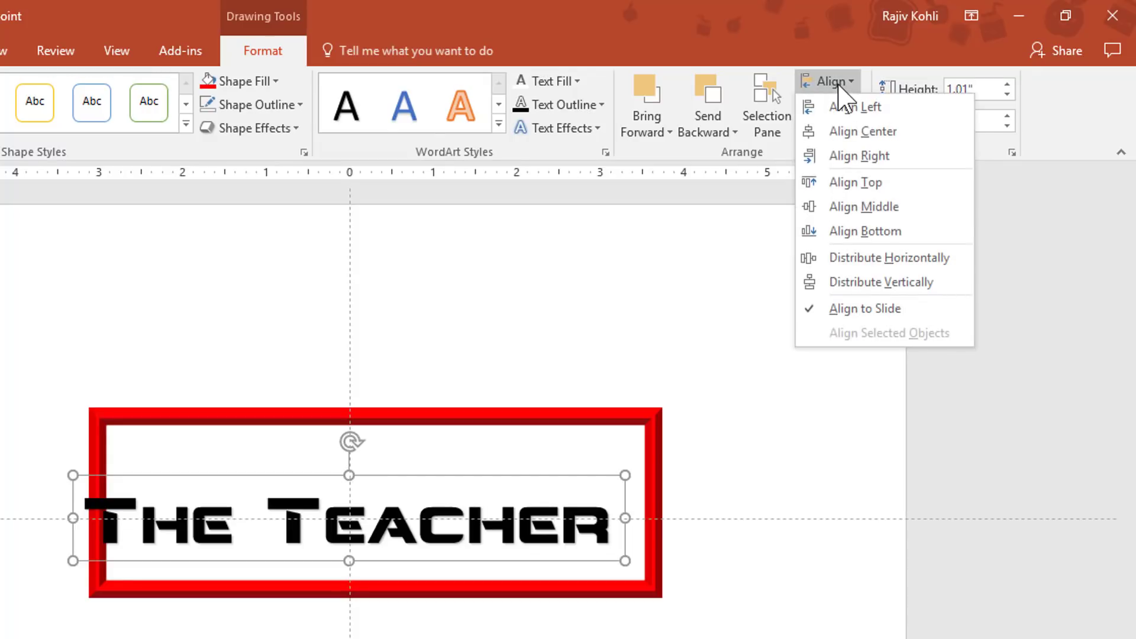
left_click(850, 208)
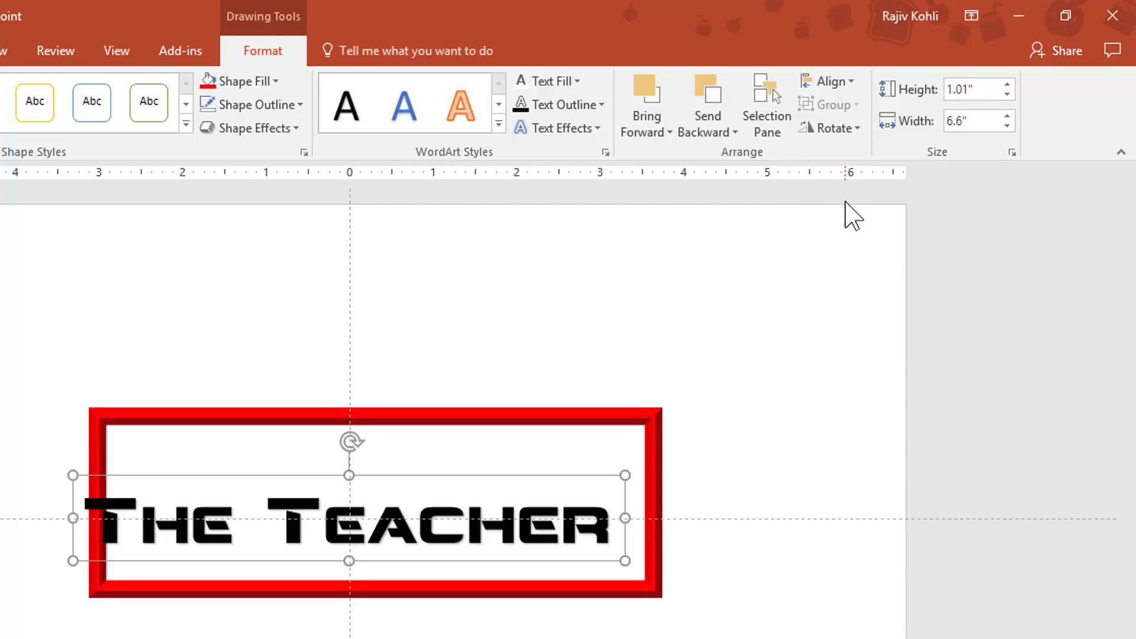
Step: Align the red frame to the slide's center and middle so it surrounds the text
left_click(427, 416)
left_click(833, 83)
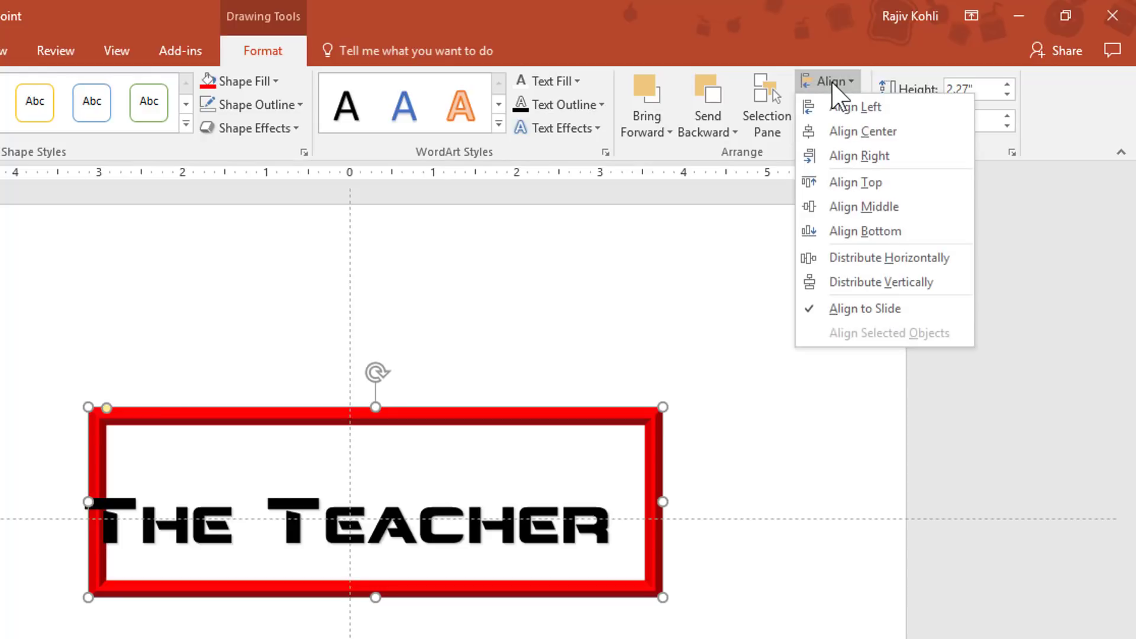
left_click(842, 132)
left_click(840, 81)
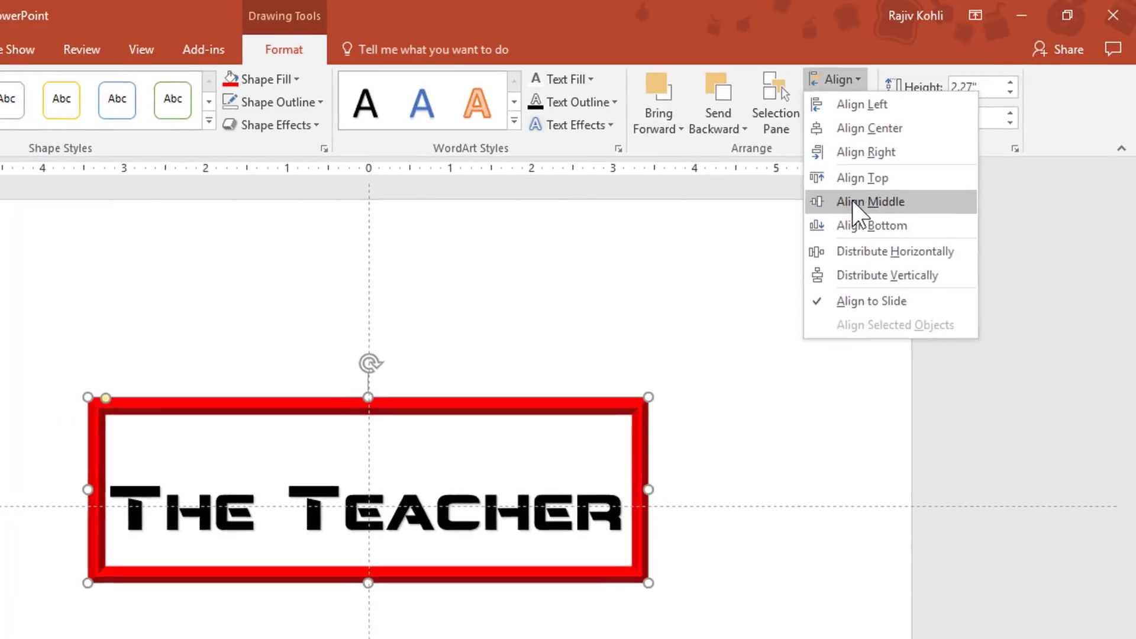
left_click(850, 204)
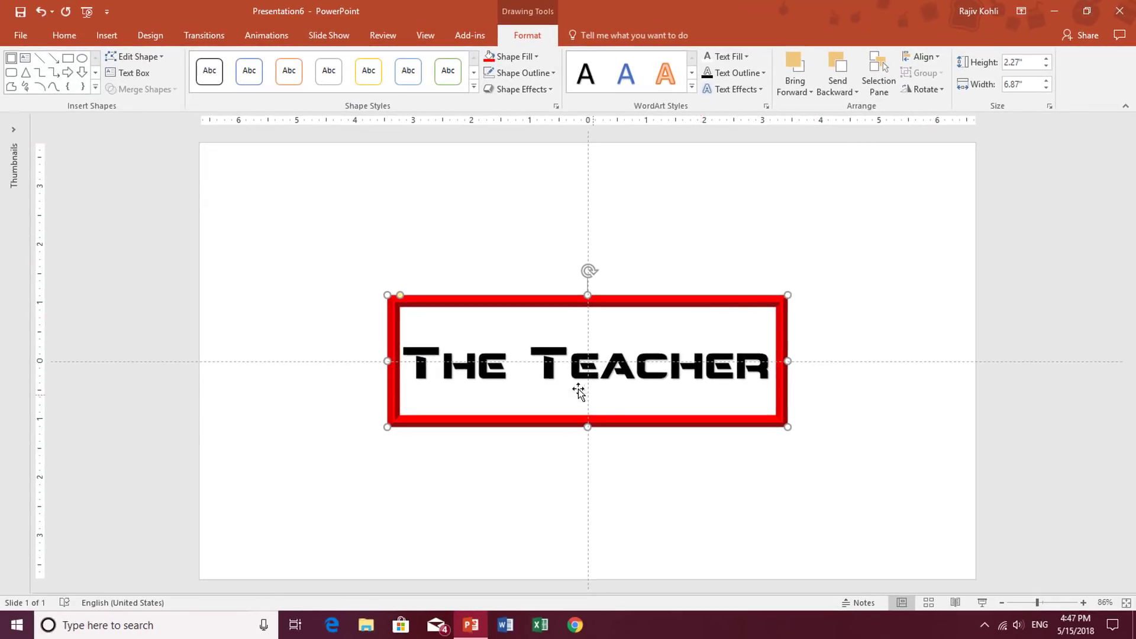
Step: Set the font size of the "The Teacher" WordArt to 50
left_click(564, 369)
left_click(563, 329)
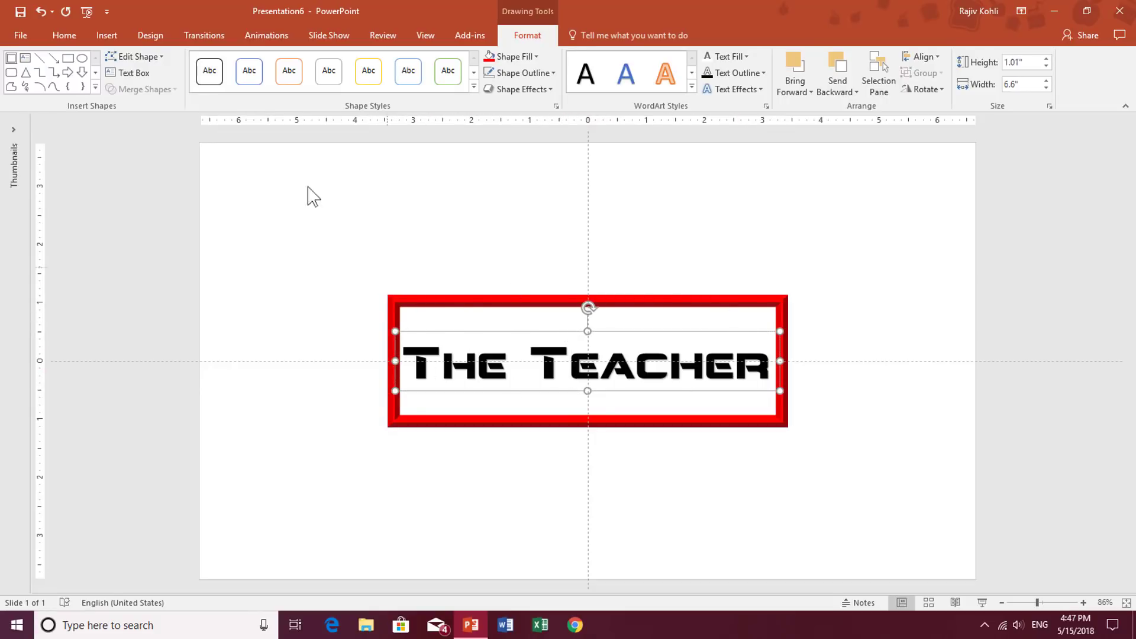
left_click(66, 35)
left_click(314, 63)
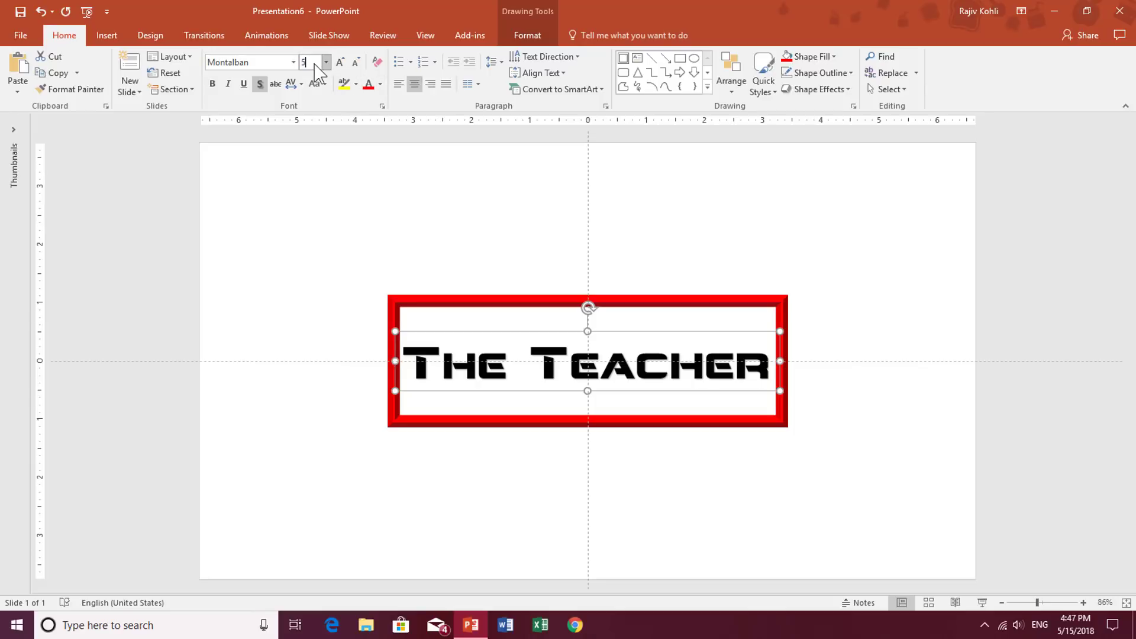
key("Return")
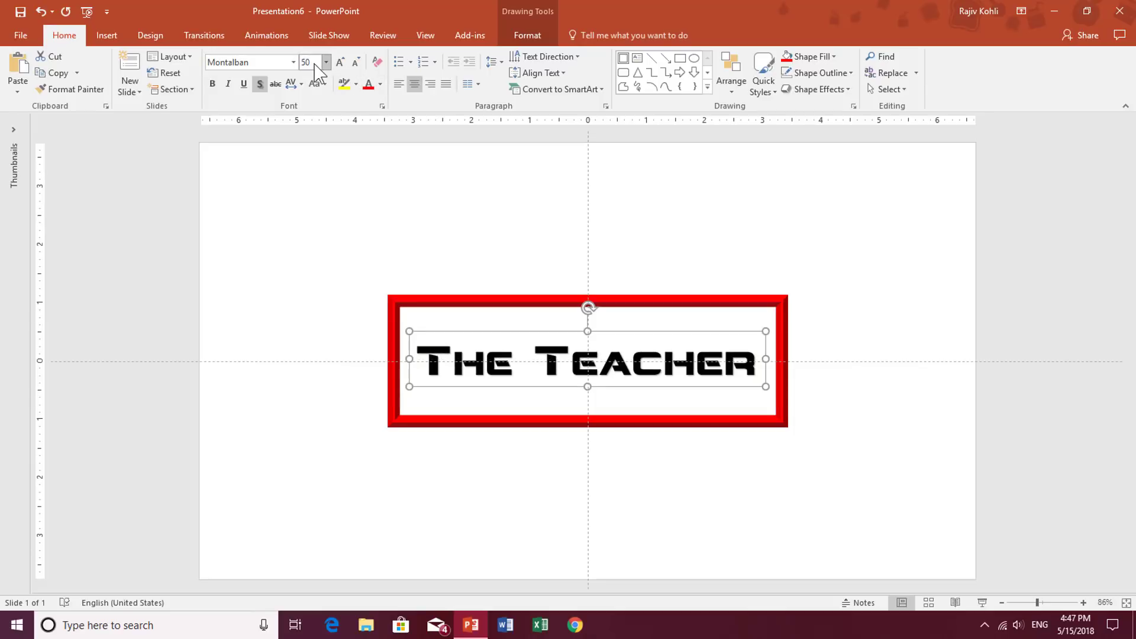
Step: Align "The Teacher" WordArt to the slide's center and middle again
left_click(542, 33)
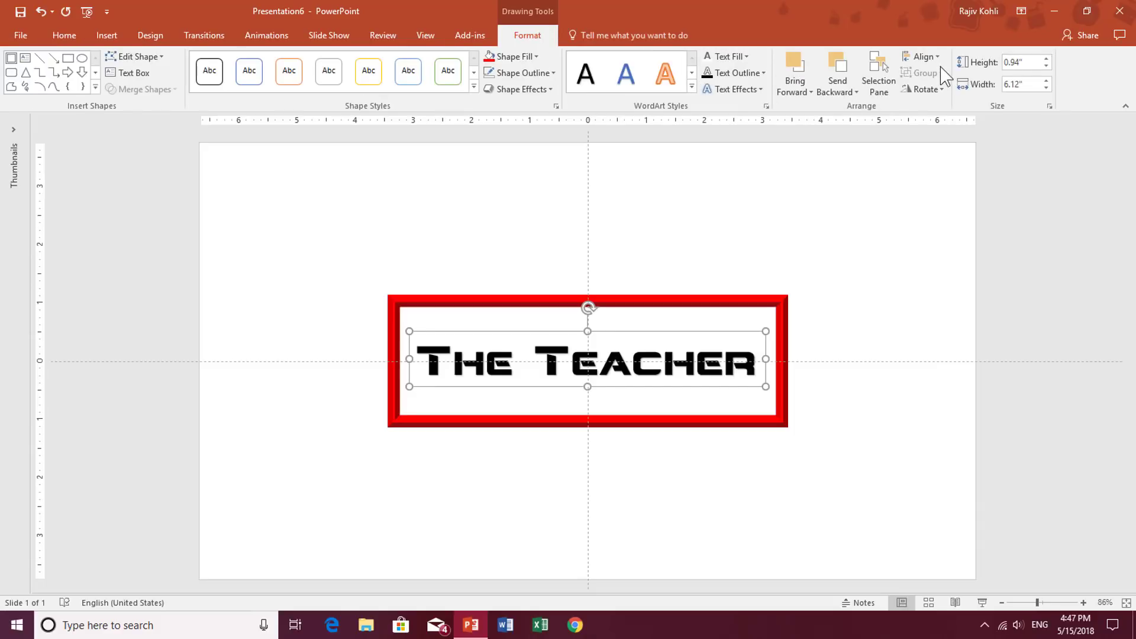
left_click(921, 56)
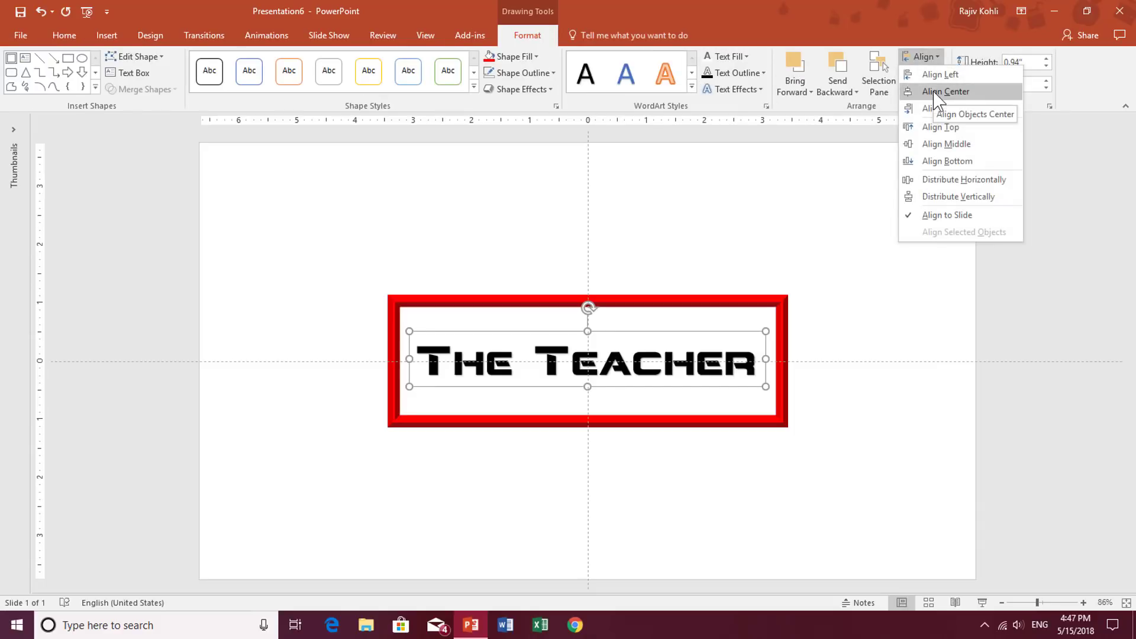
left_click(936, 93)
left_click(926, 57)
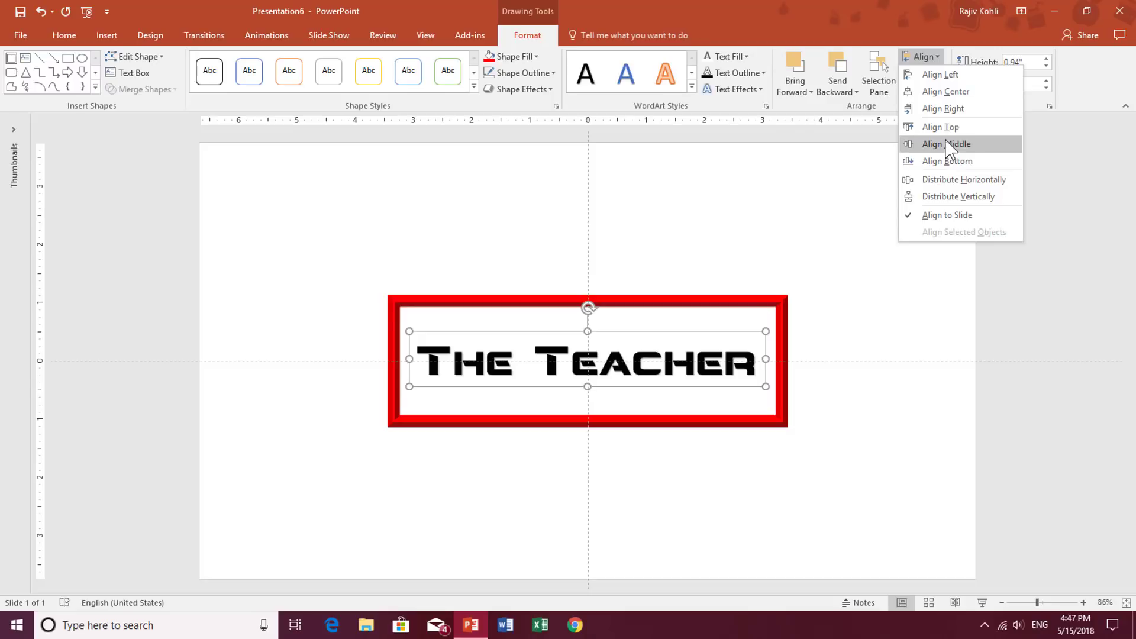
left_click(947, 145)
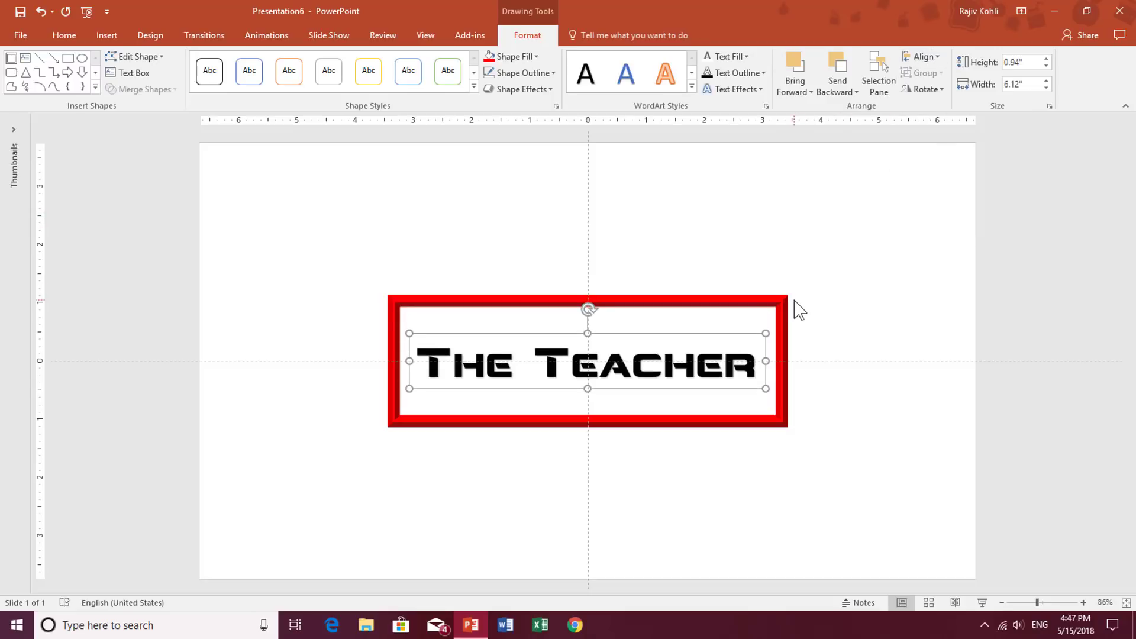
left_click(498, 190)
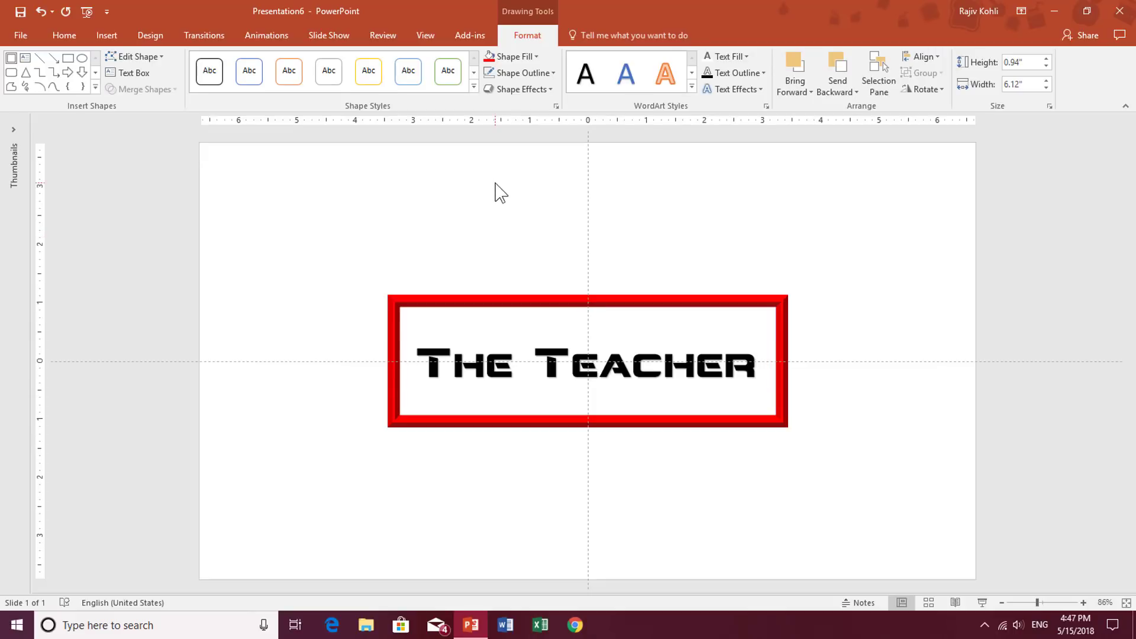
Step: Duplicate the red frame and place the copy directly below the original, centered on the vertical guide
left_click(534, 304)
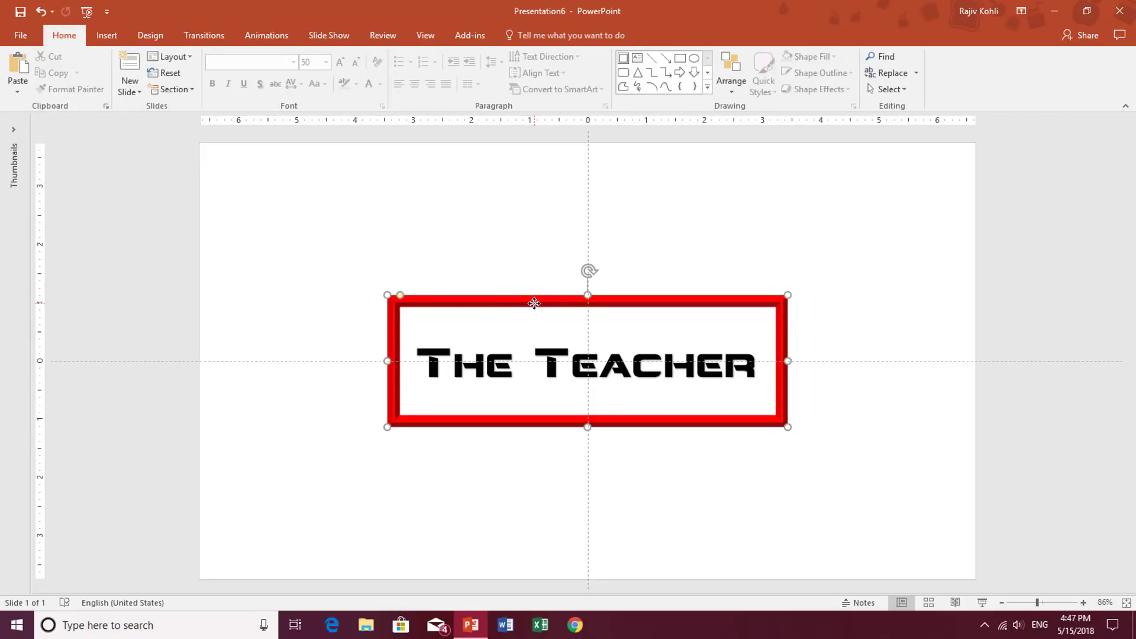
left_click(63, 37)
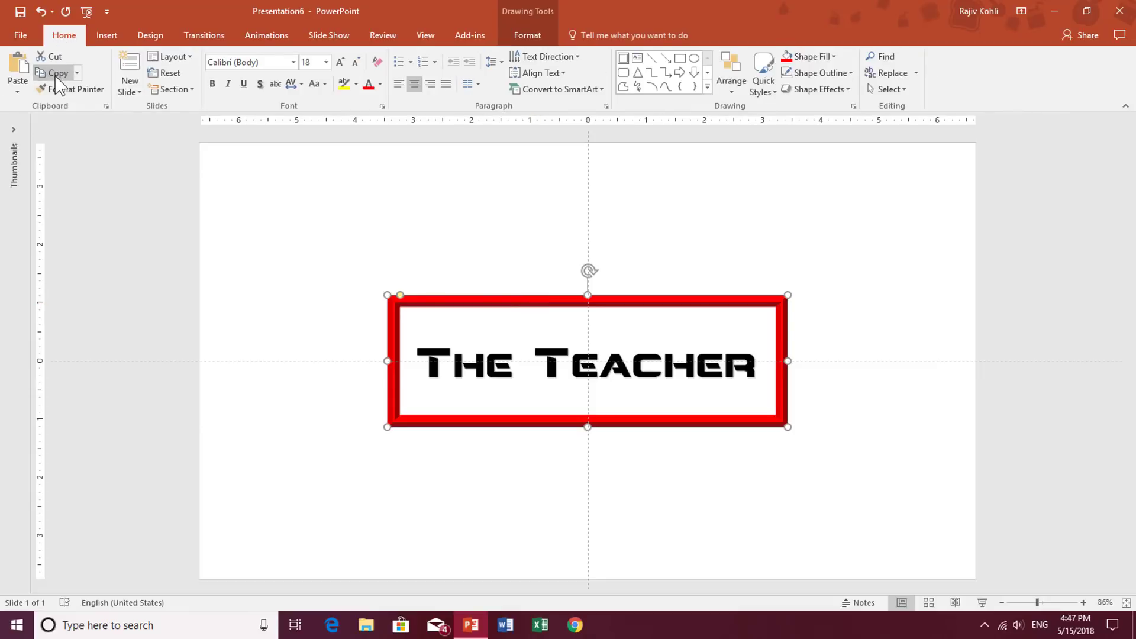
left_click(18, 70)
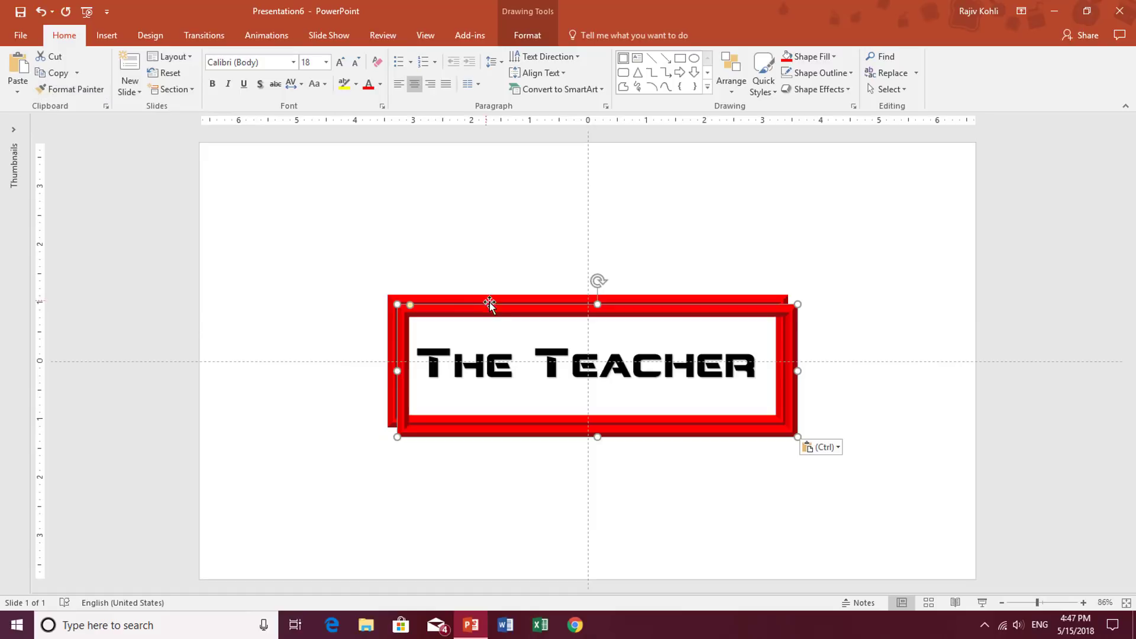
left_click_drag(494, 314, 489, 451)
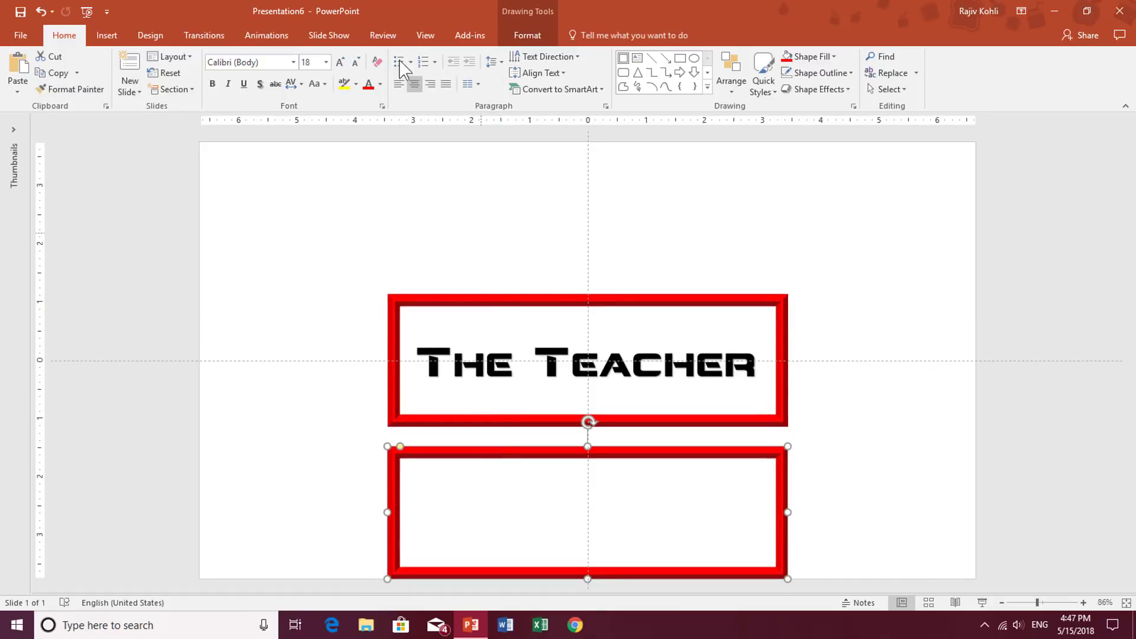
Step: Remove the fill from the lower frame copy and give it a black outline
left_click(508, 35)
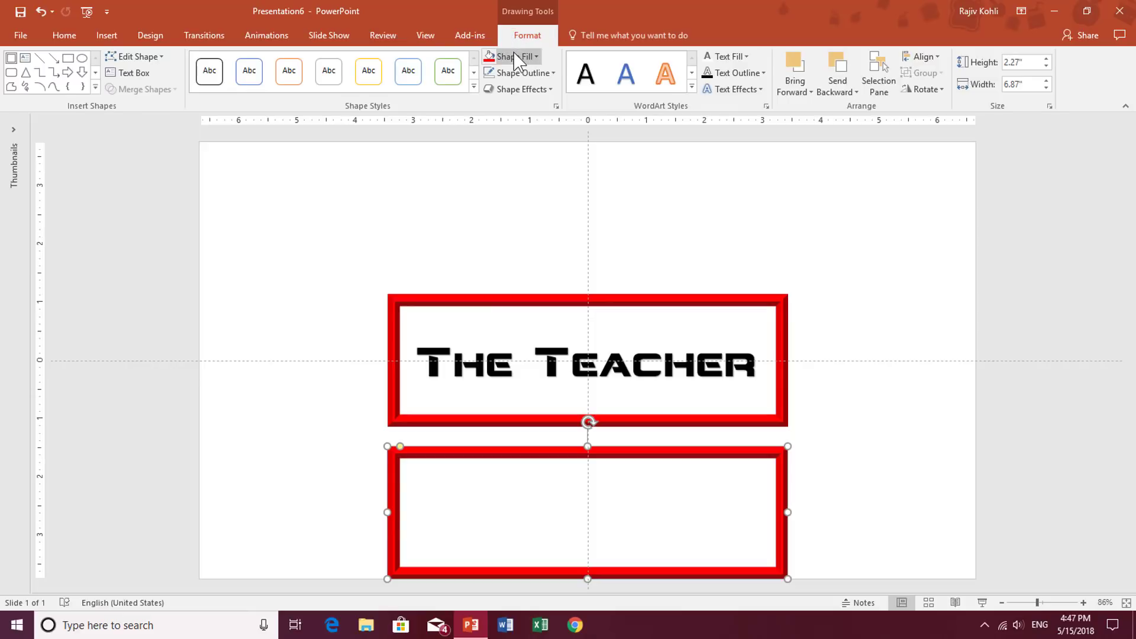
left_click(515, 59)
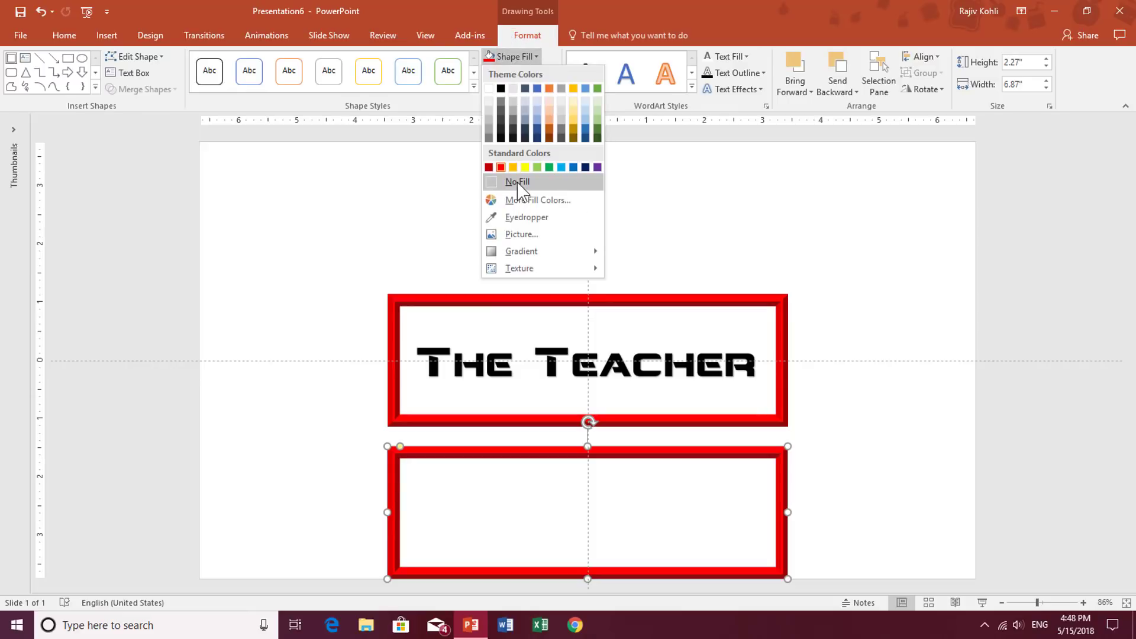
left_click(518, 182)
left_click(512, 56)
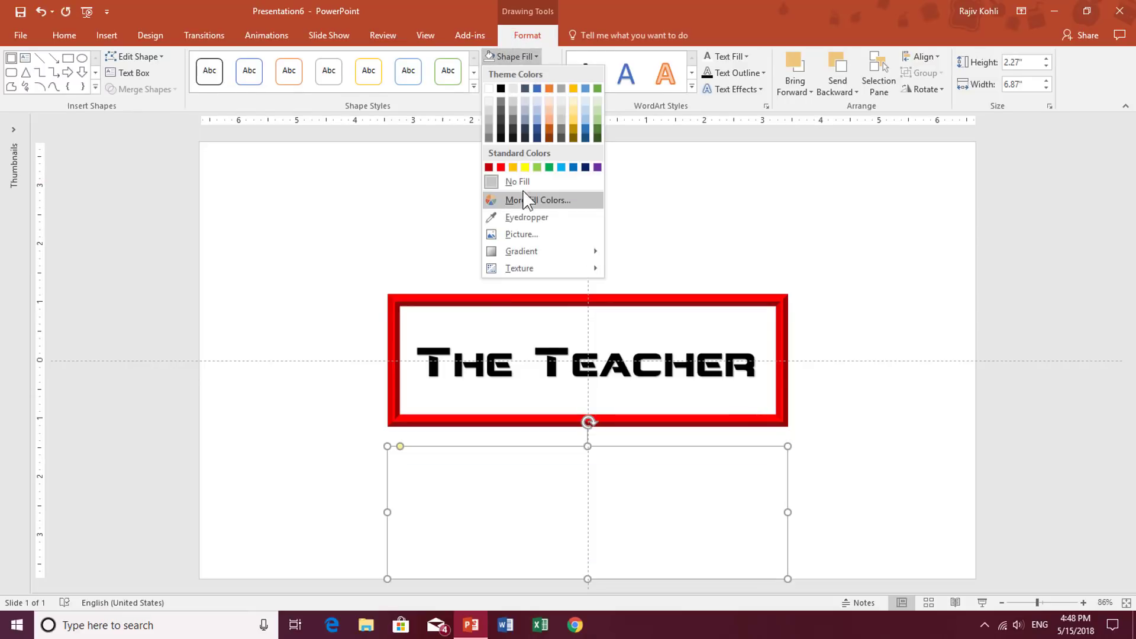
left_click(578, 12)
left_click(536, 73)
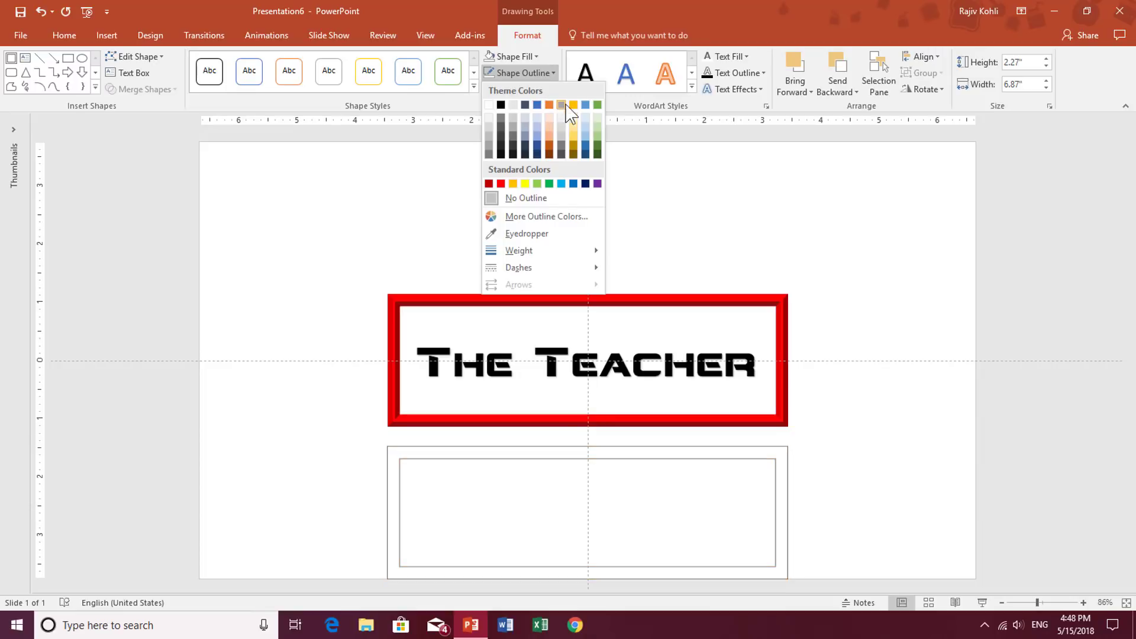
left_click(503, 106)
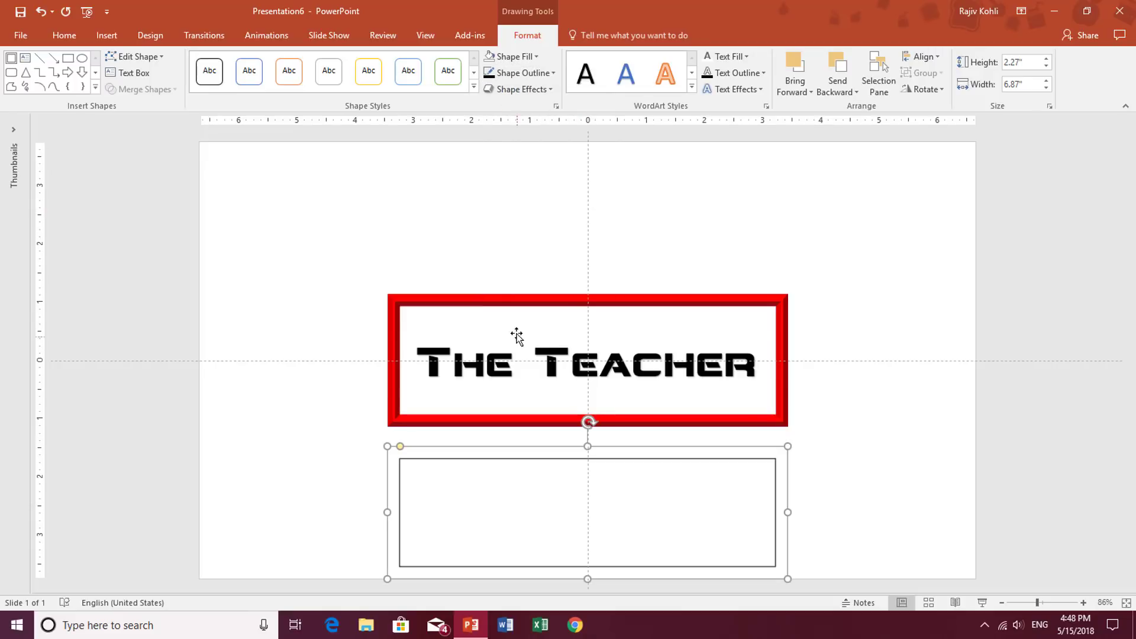
Step: Copy the red frame around the text, paste it as a picture, and place the picture directly above the original
left_click(457, 299)
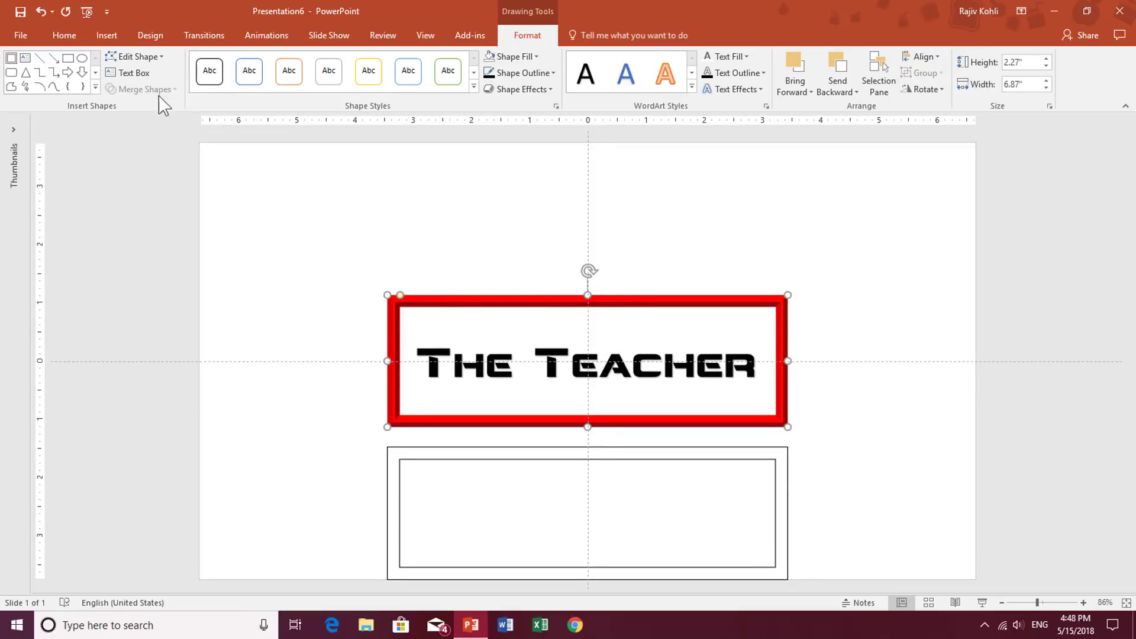
left_click(67, 38)
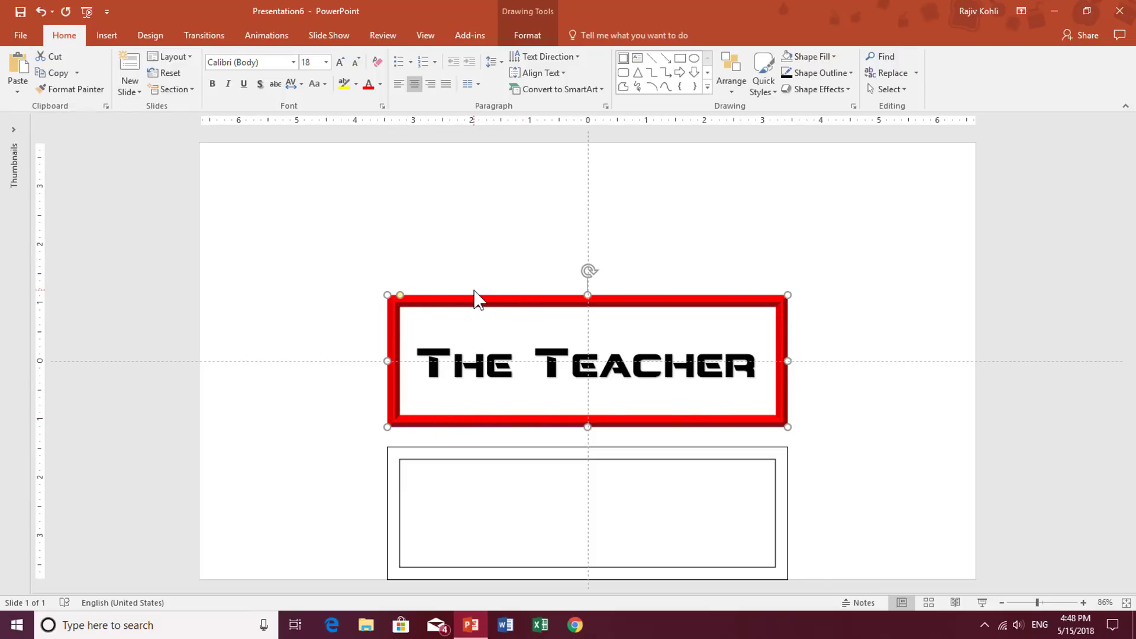
right_click(748, 176)
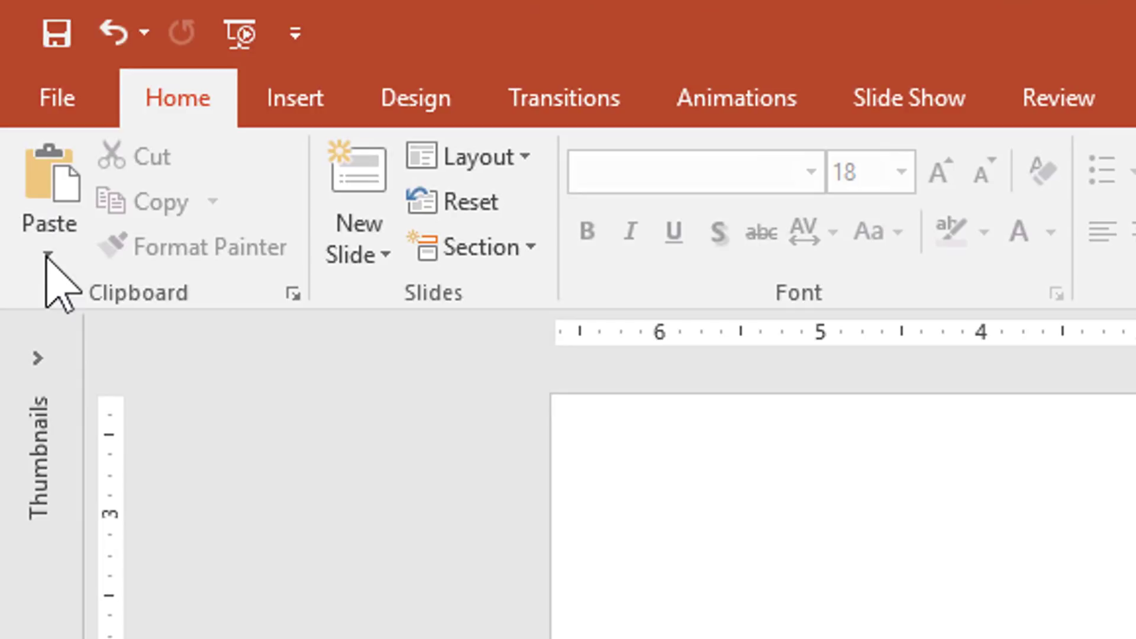
left_click(47, 254)
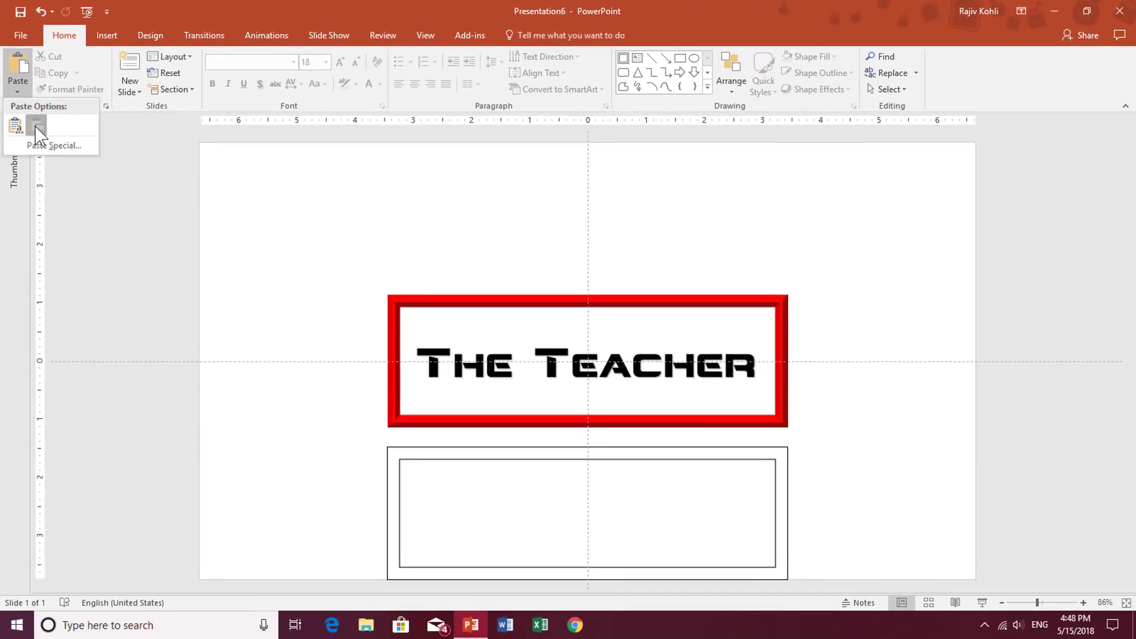
left_click(96, 335)
left_click_drag(553, 299, 551, 156)
left_click_drag(553, 156, 556, 160)
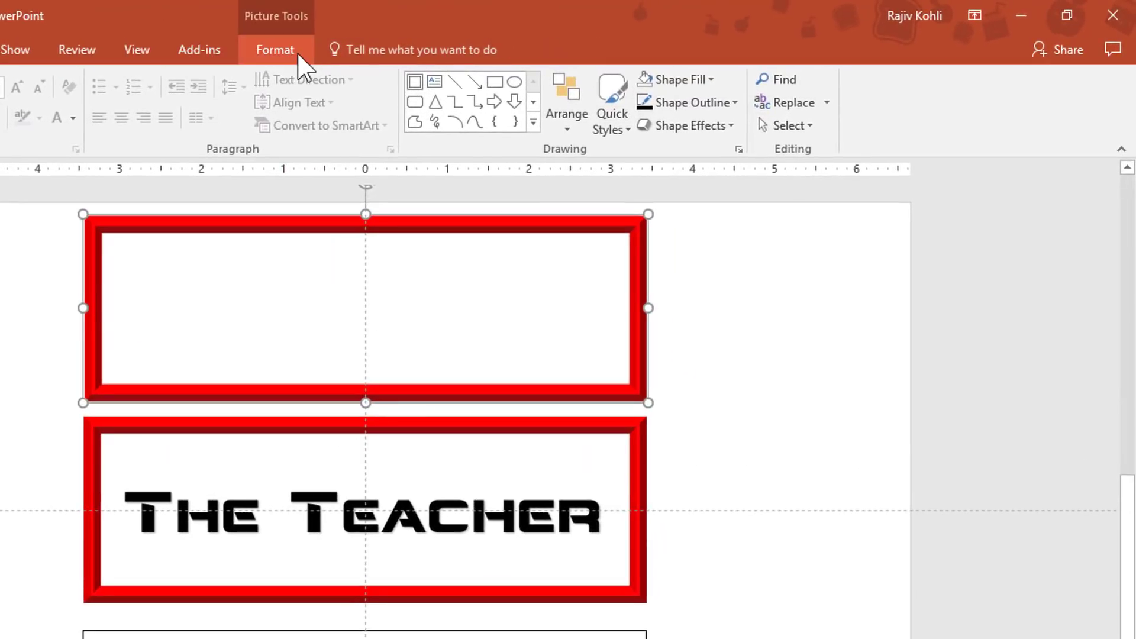
Step: Crop the frame picture from below to its upper strip, 0.6" high, and move the horizontal guide to the cropped edge
left_click(540, 36)
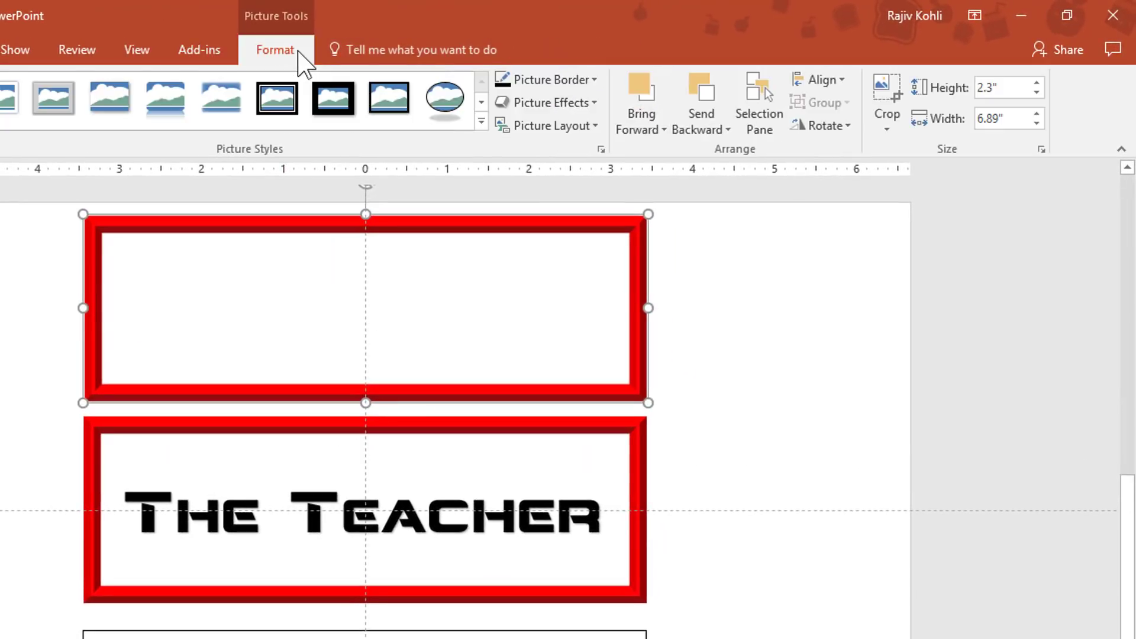
left_click(886, 95)
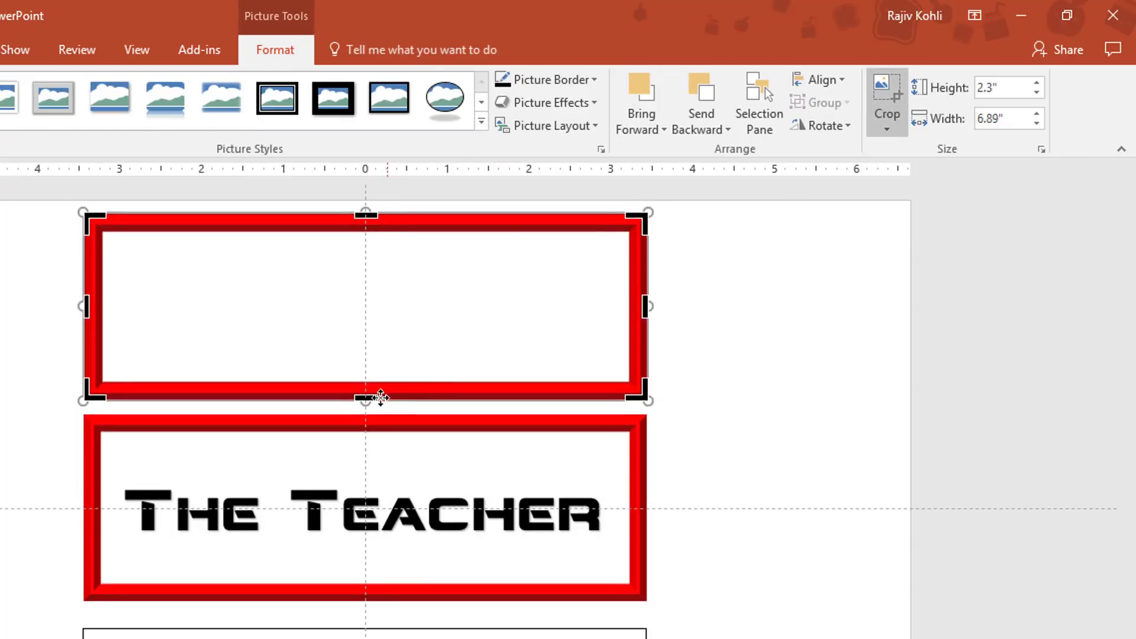
left_click_drag(365, 397, 376, 258)
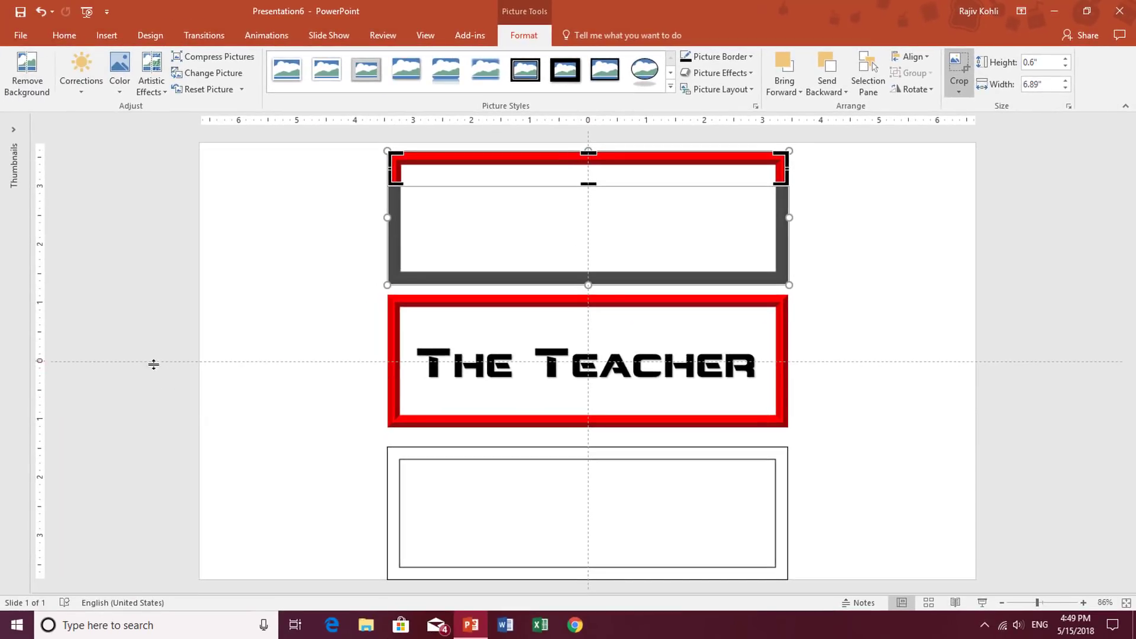
left_click_drag(154, 360, 195, 189)
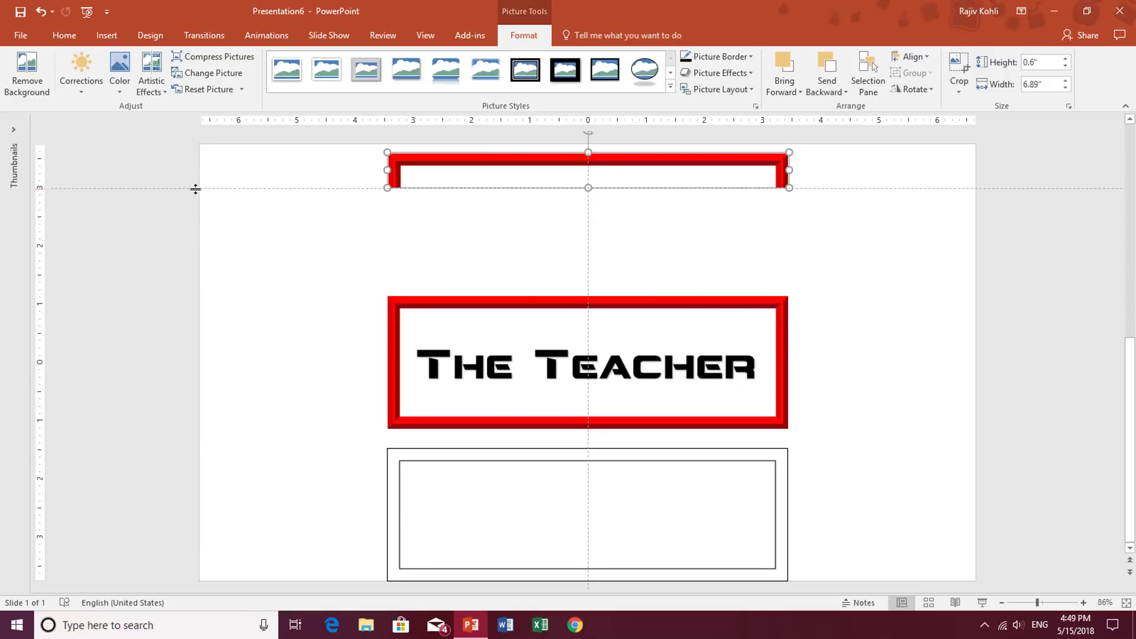
left_click(278, 361)
Step: Duplicate the cropped frame strip and place the copy exactly over the original strip
double_click(447, 153)
left_click(64, 35)
left_click(56, 74)
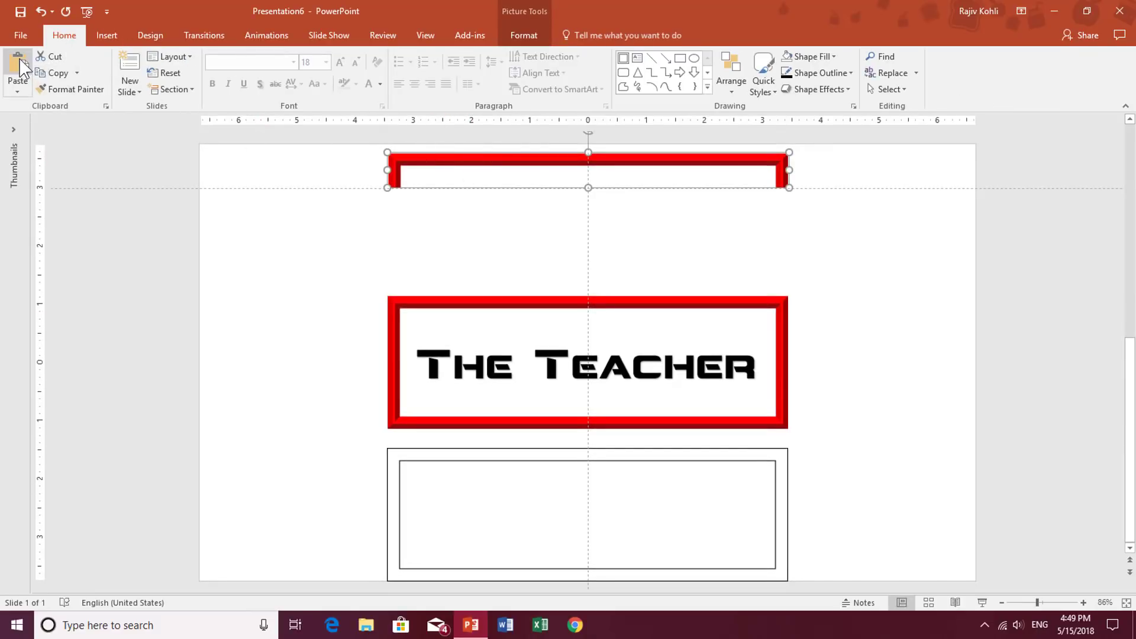
left_click(18, 66)
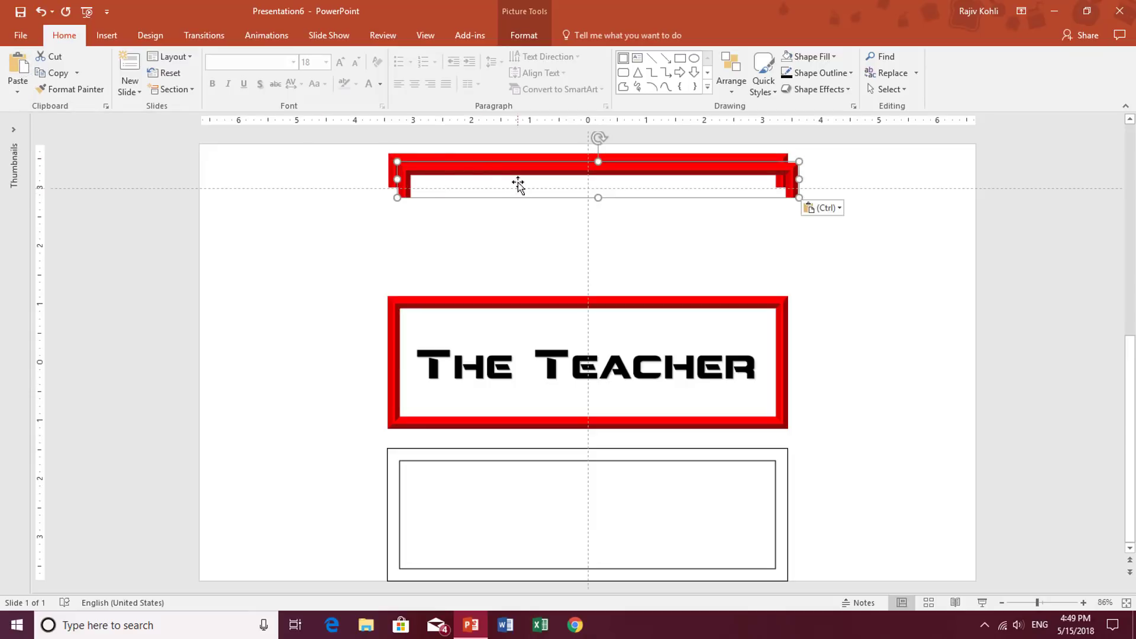
left_click_drag(480, 171, 476, 158)
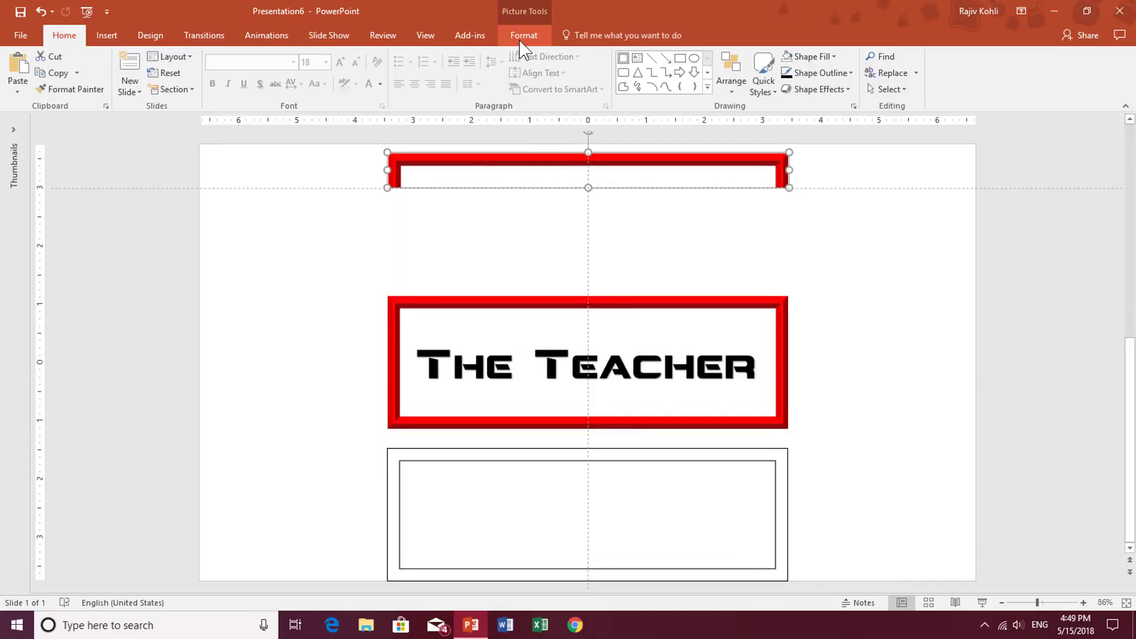
Step: Recrop the duplicate picture to show only the frame's lower part, from the horizontal guide down to the bottom edge
left_click(523, 35)
left_click(955, 62)
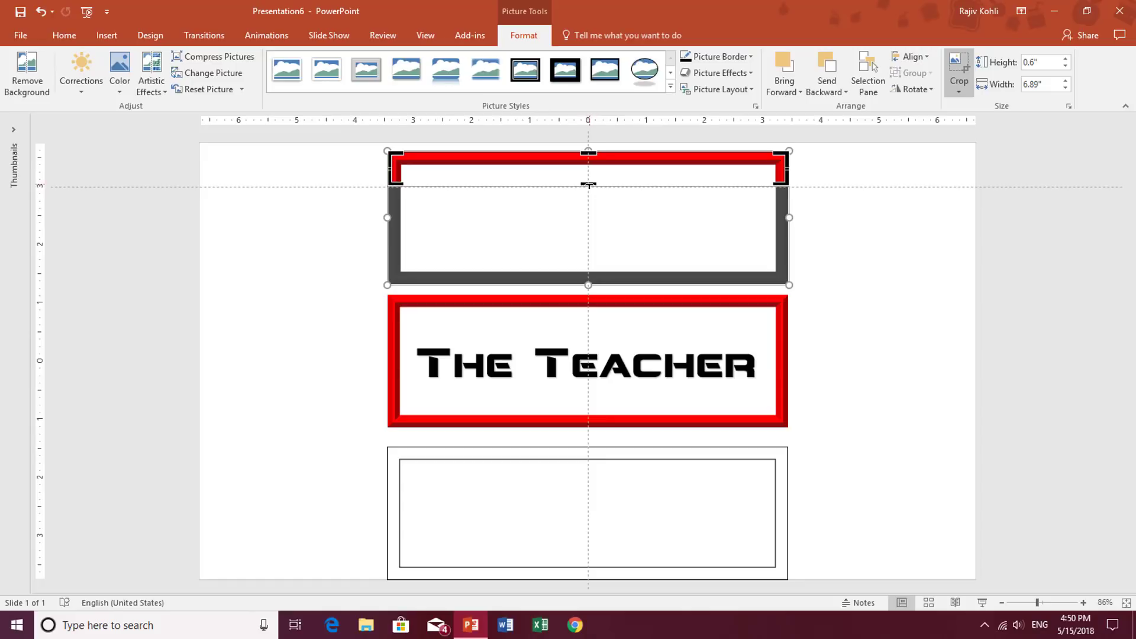
left_click_drag(589, 186, 586, 283)
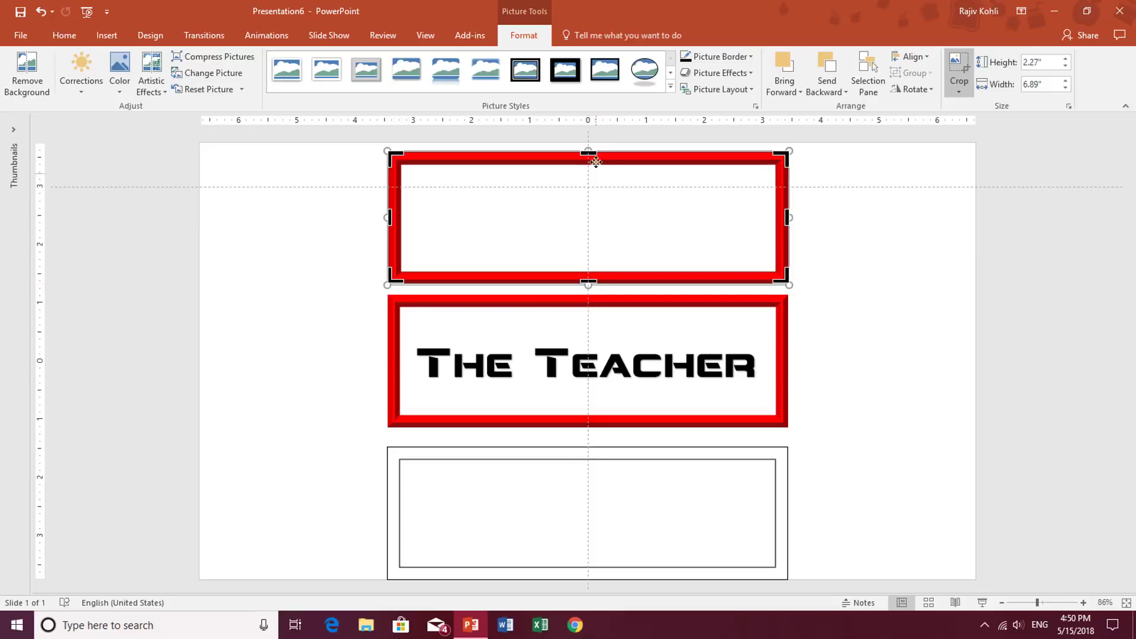
left_click_drag(589, 153, 590, 185)
left_click(837, 219)
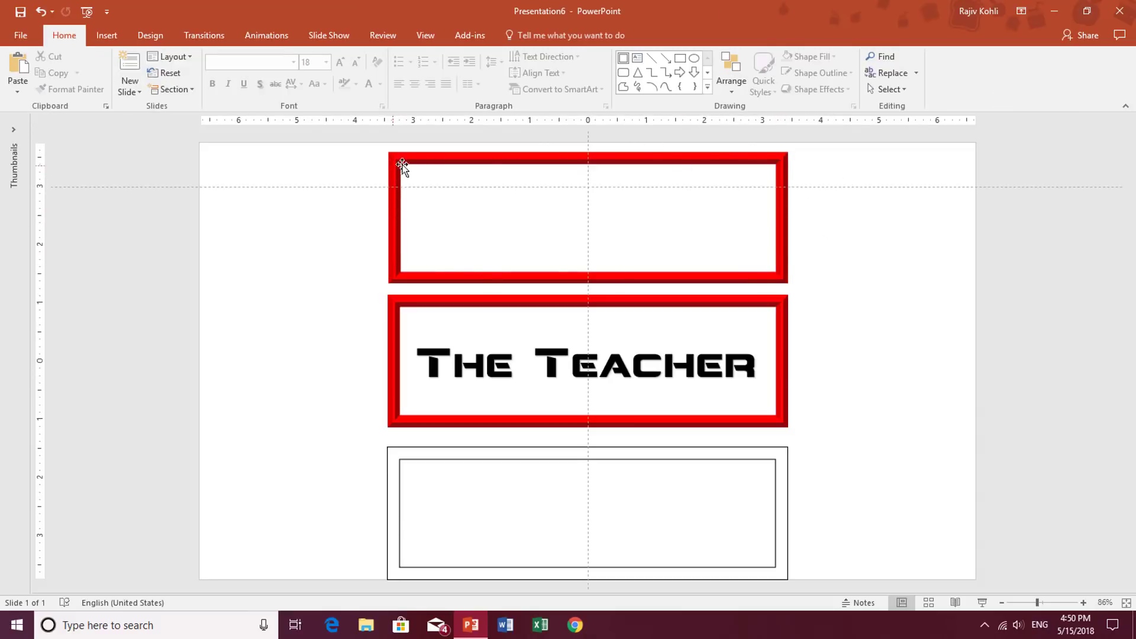
left_click(478, 179)
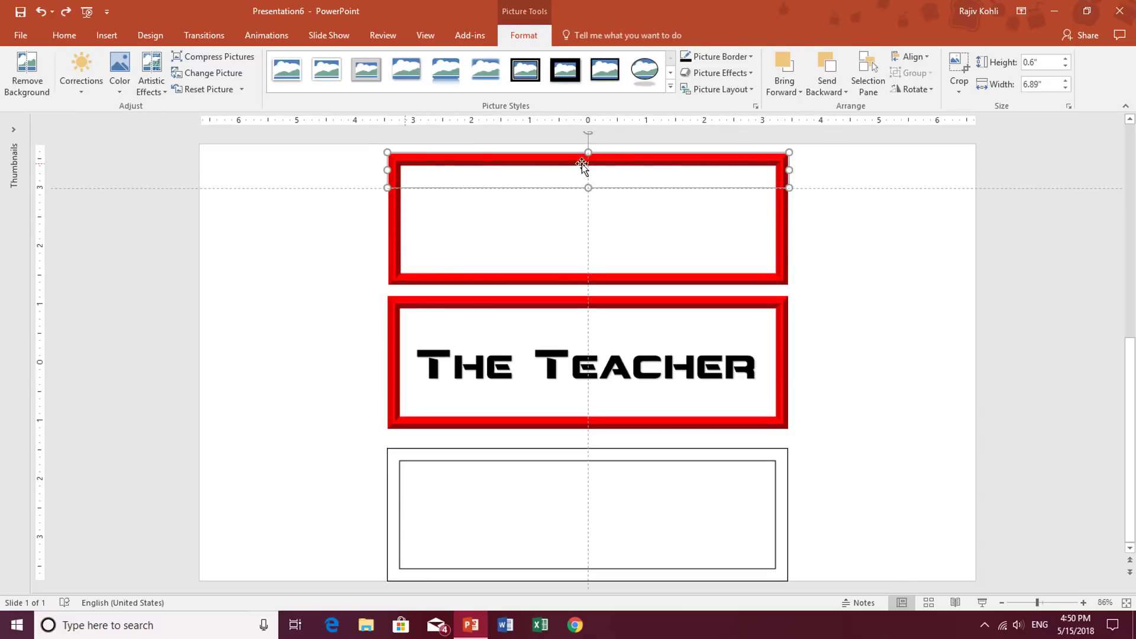
left_click_drag(465, 161, 550, 160)
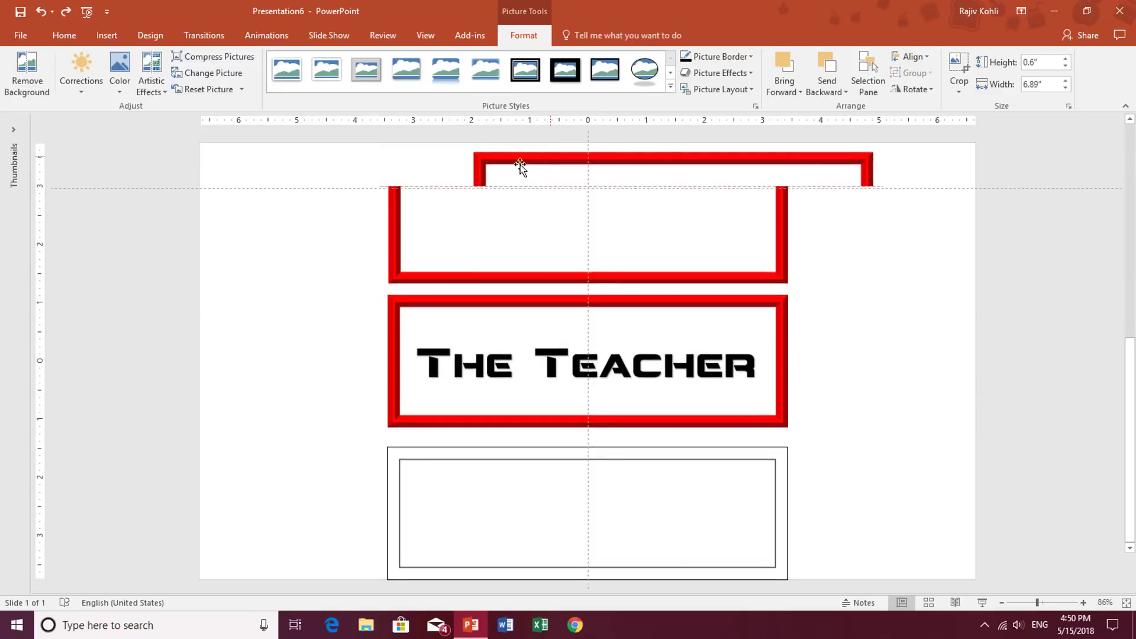
left_click_drag(393, 228, 439, 259)
key("ctrl+z")
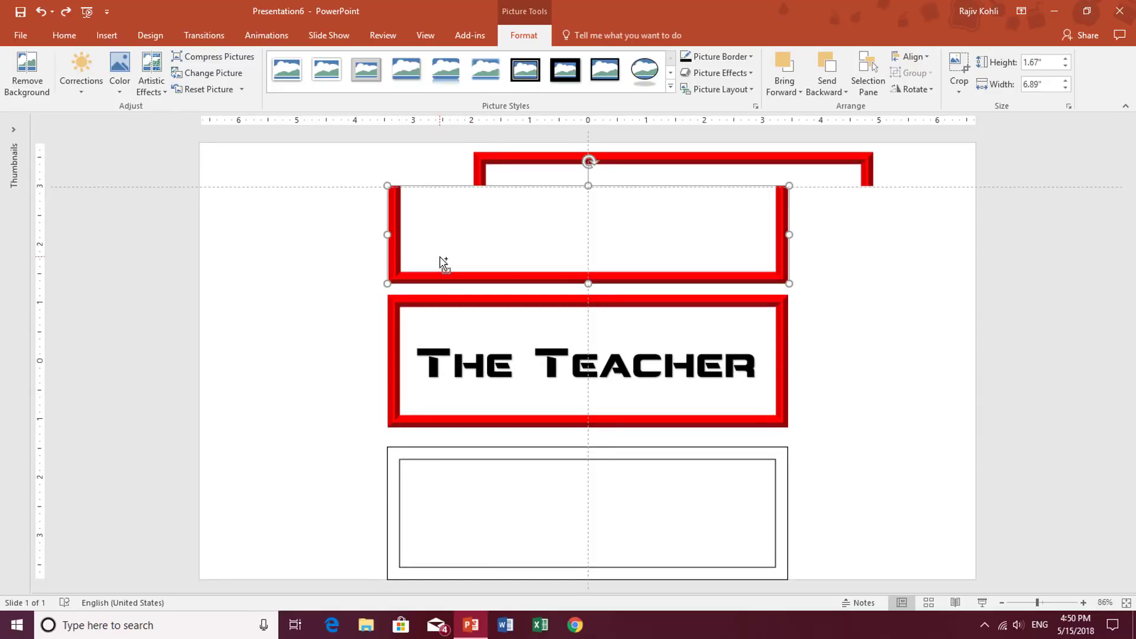
key("ctrl+z")
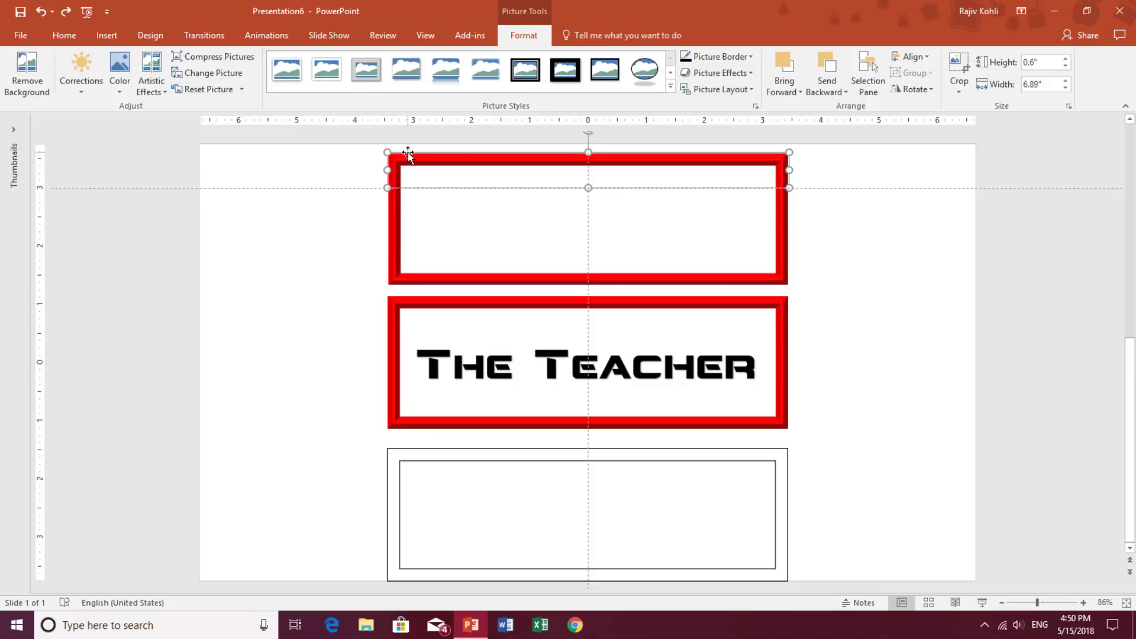
Step: Select both cropped frame pictures and move them together onto the black-outlined frame below the text
left_click(394, 229, "shift")
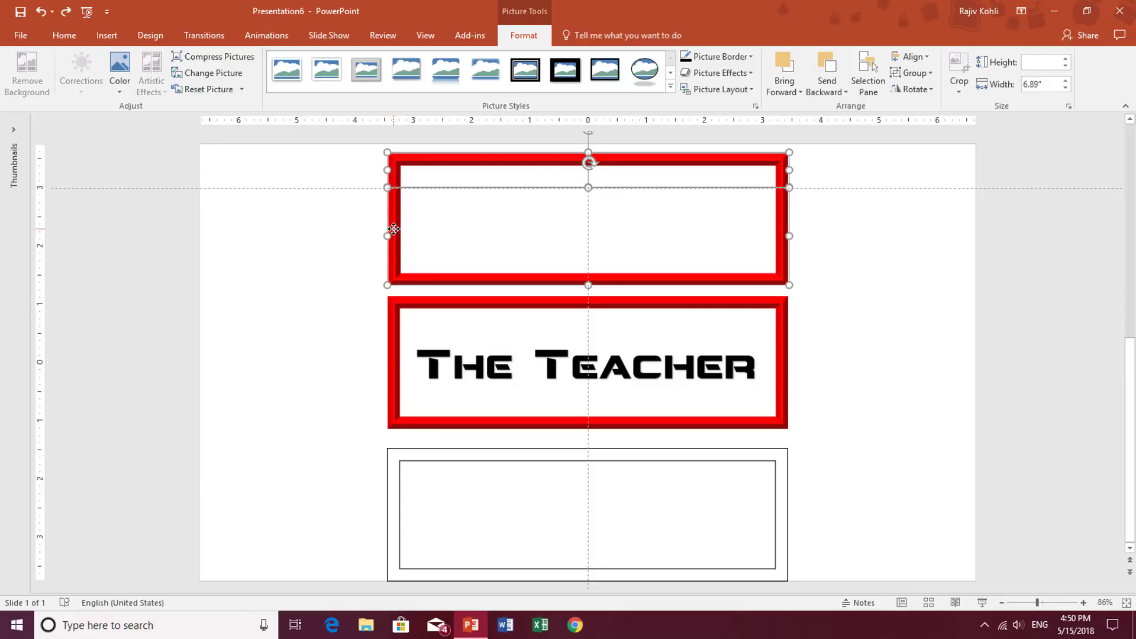
left_click_drag(395, 219, 393, 513)
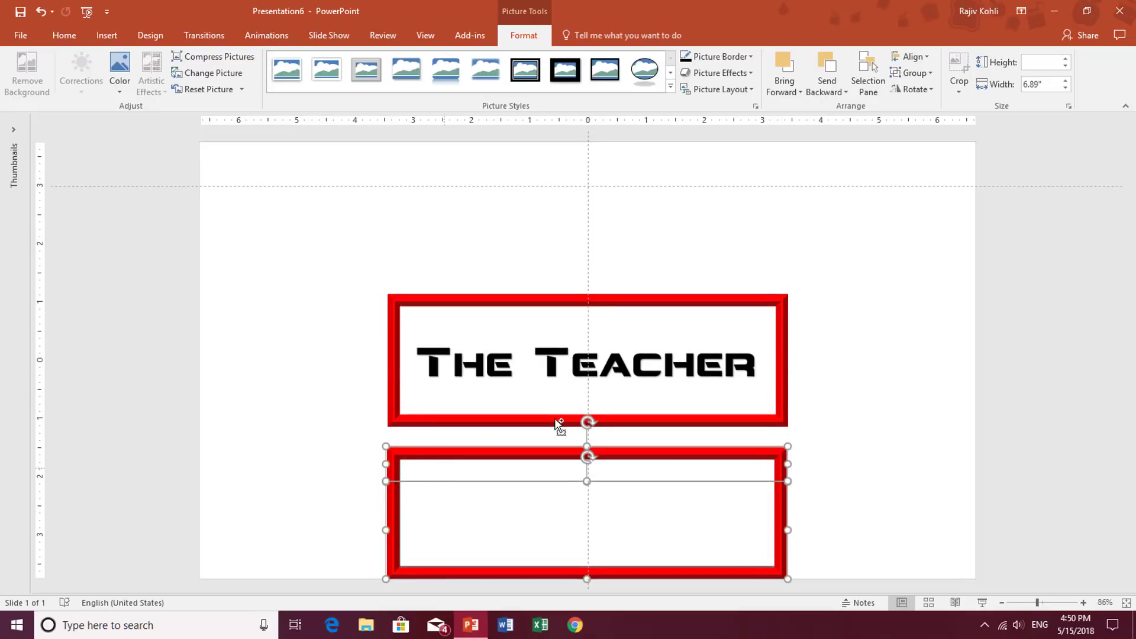
Step: Group the two cropped frame pictures with the black-outlined frame below the text
scroll(558, 426, "down", 2, "ctrl")
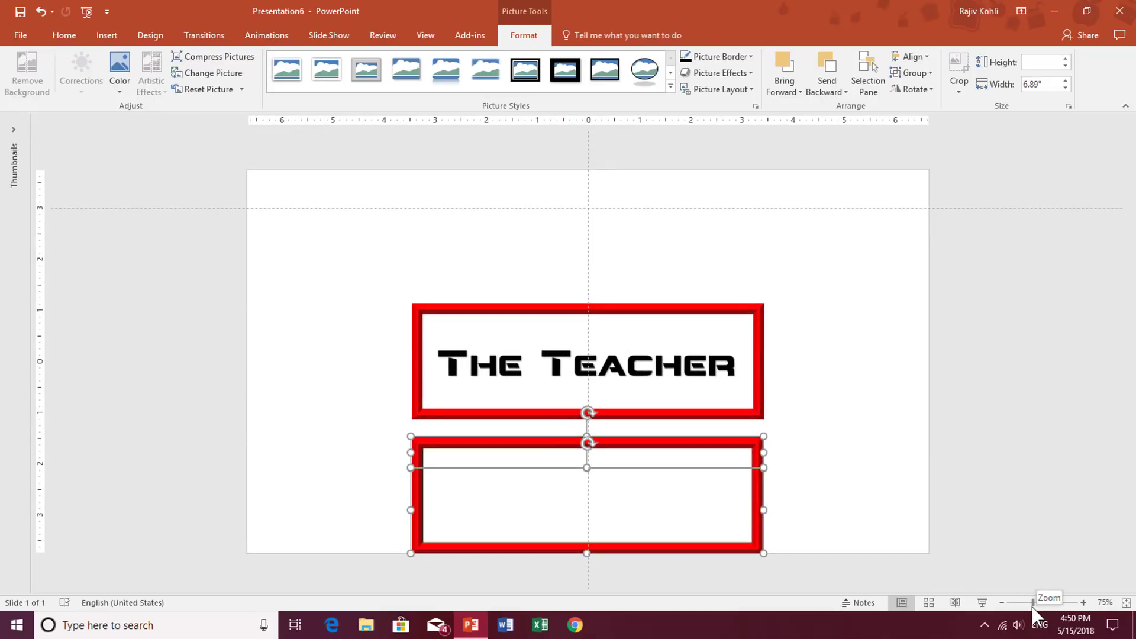
left_click_drag(1031, 603, 1026, 603)
left_click(382, 452)
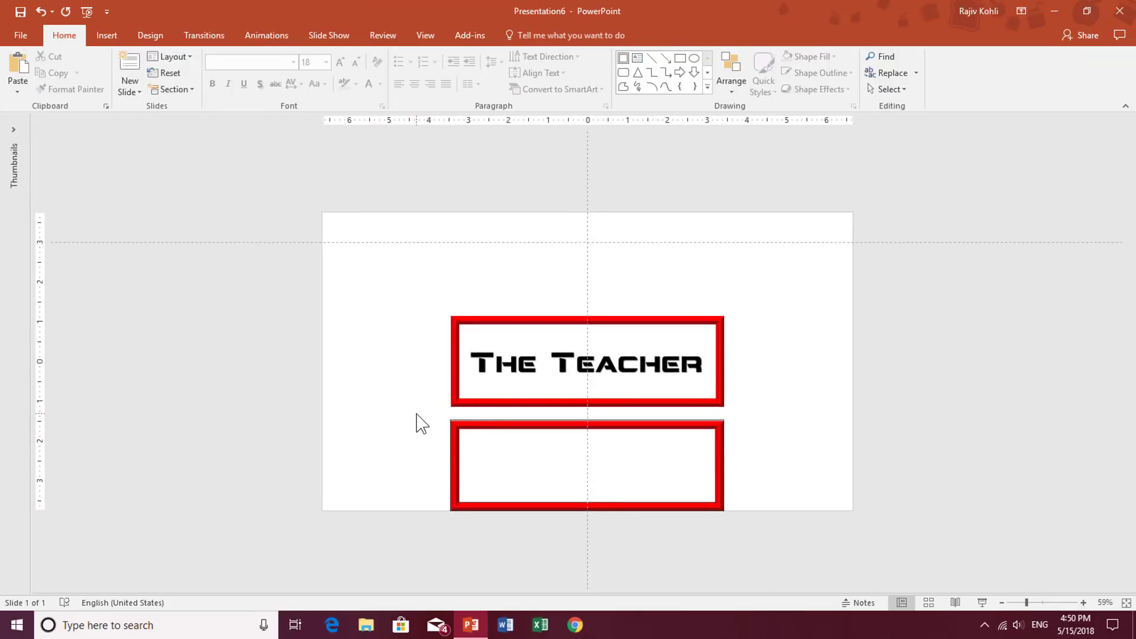
left_click_drag(428, 413, 779, 540)
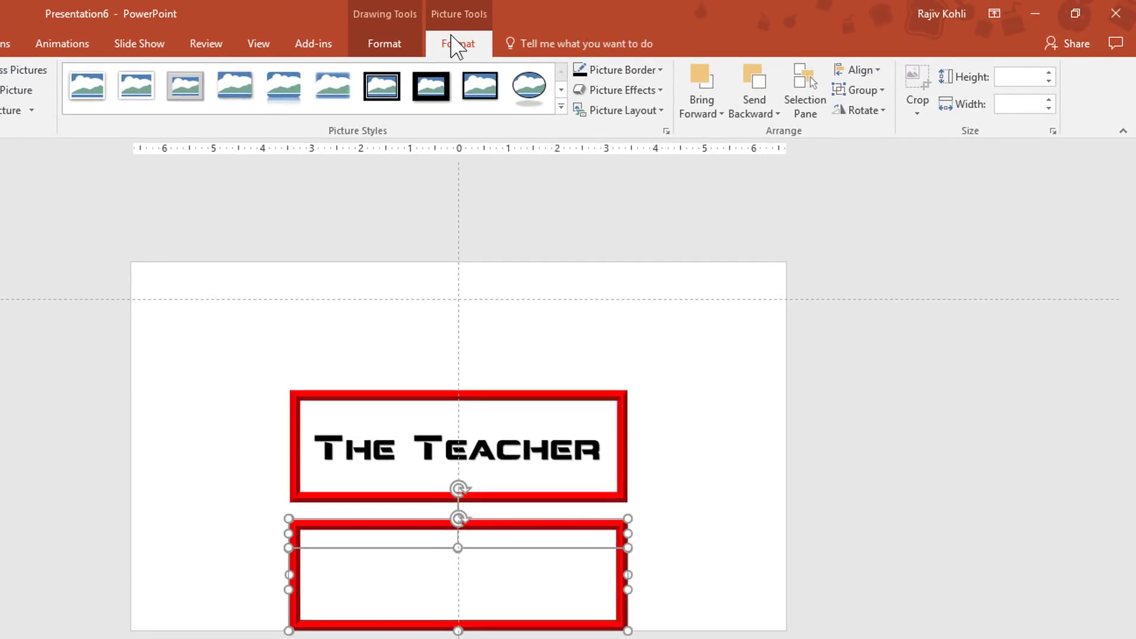
left_click(871, 89)
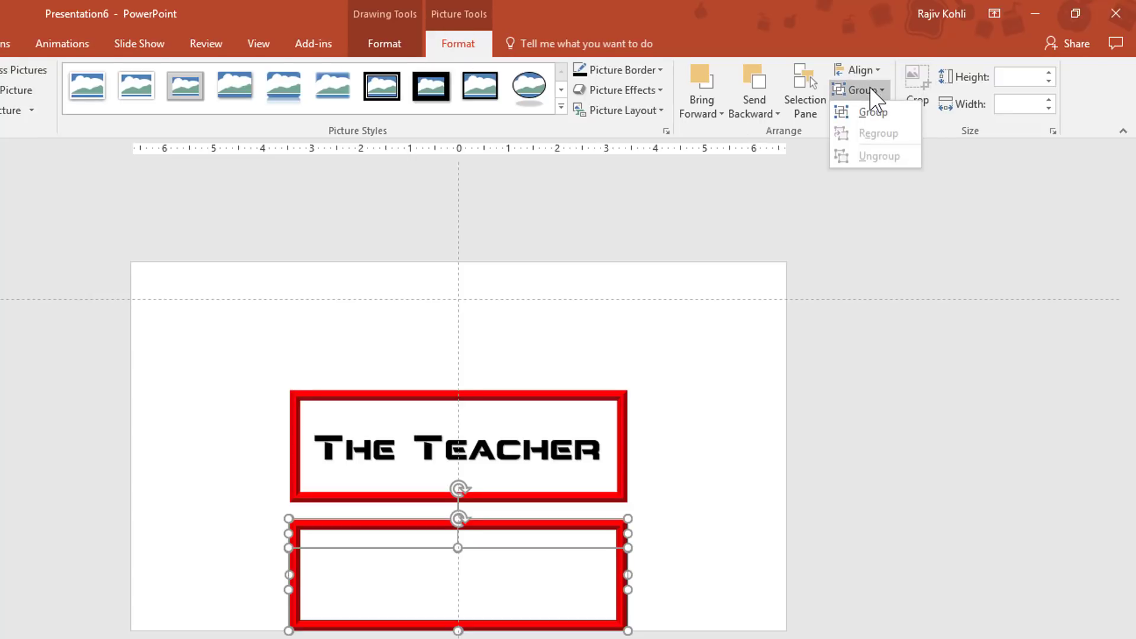
left_click(873, 112)
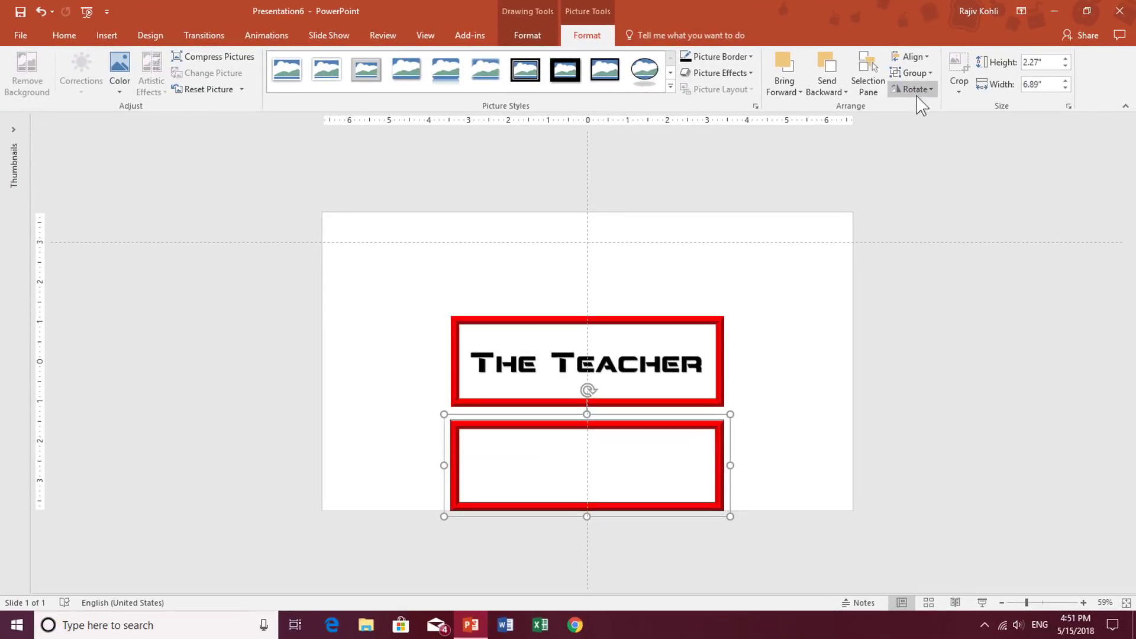
Step: Delete the original red frame around "The Teacher" and align the grouped frame to the middle of the slide
left_click(659, 322)
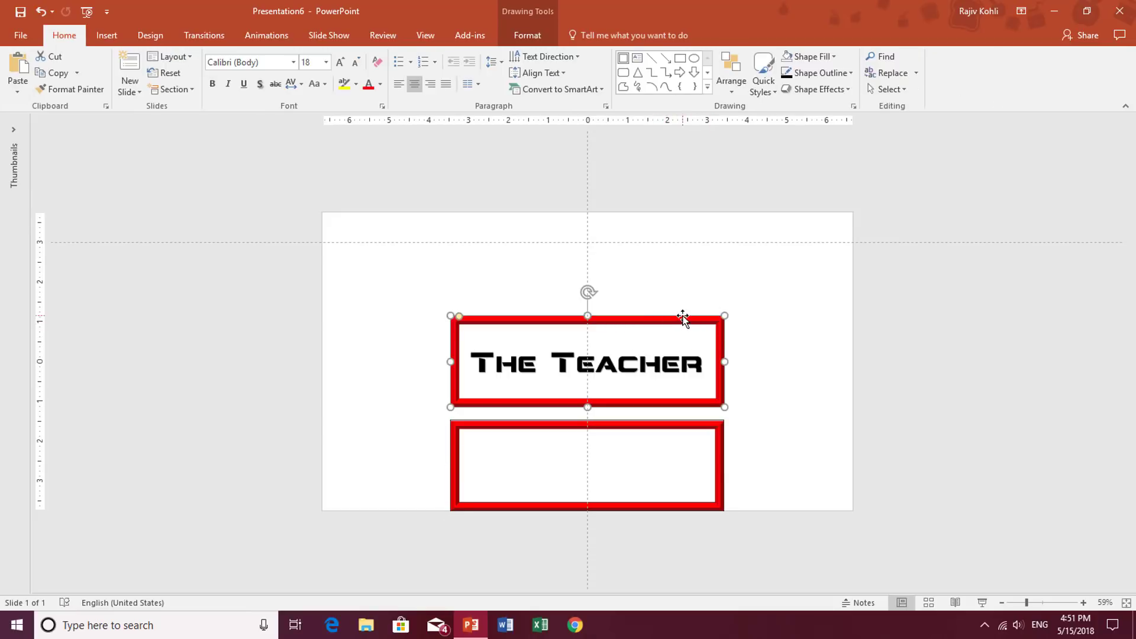
key("Delete")
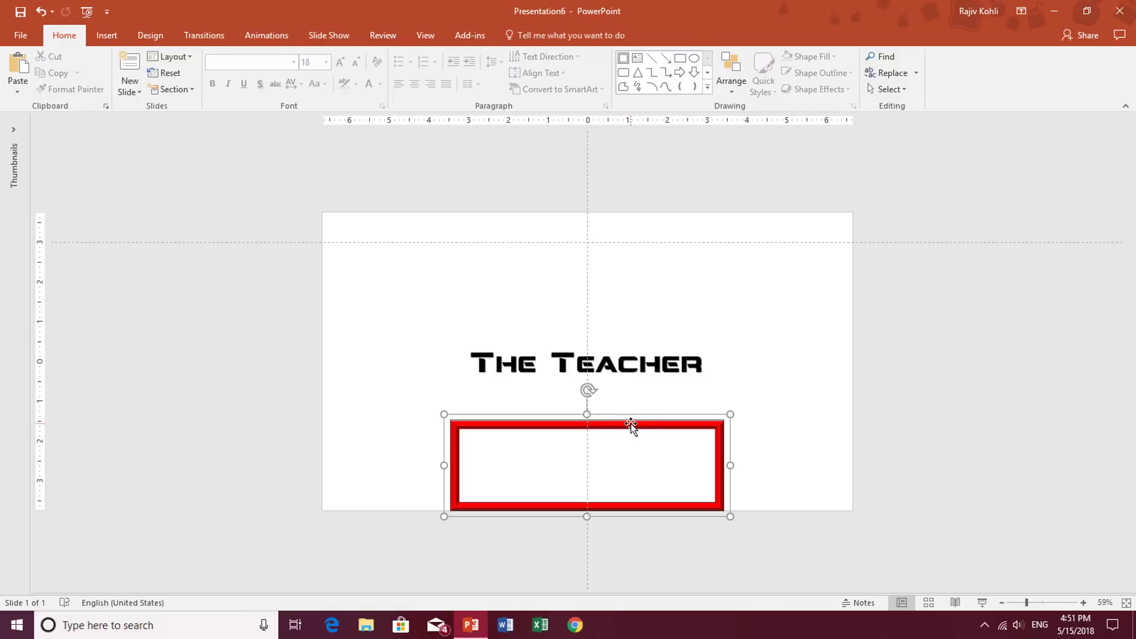
left_click(631, 424)
left_click(587, 35)
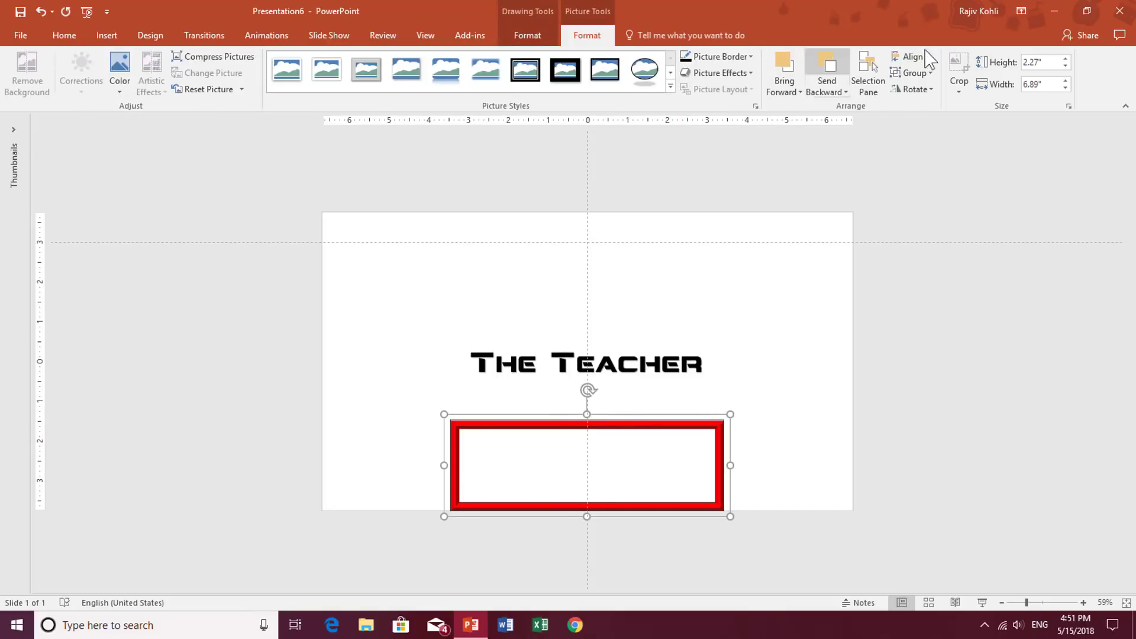
left_click(911, 56)
left_click(938, 89)
left_click(911, 57)
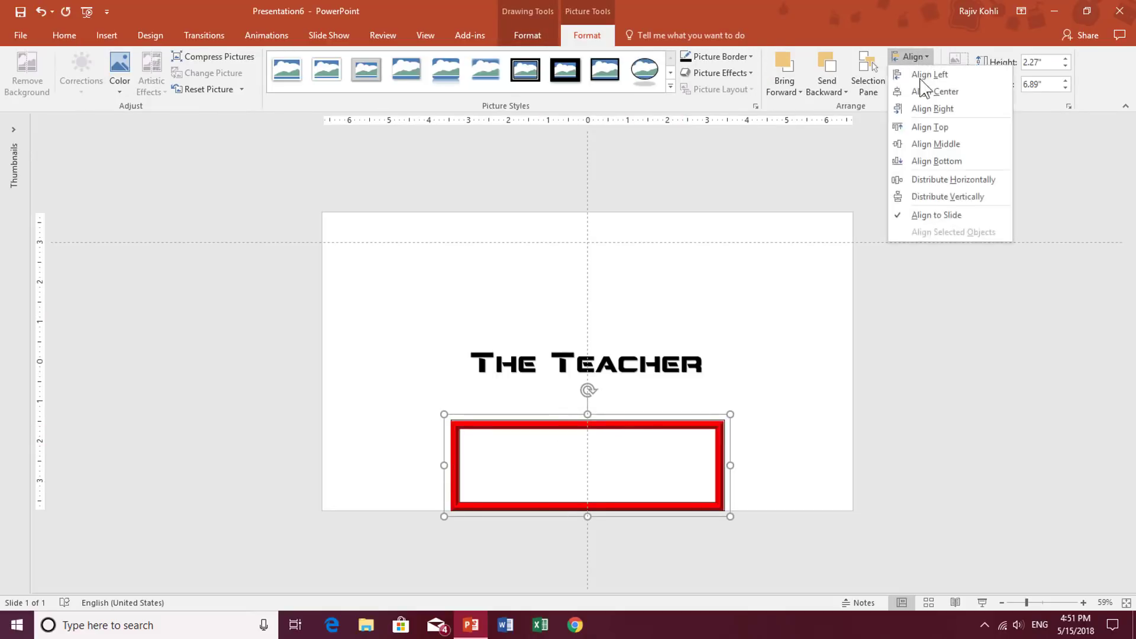
left_click(923, 146)
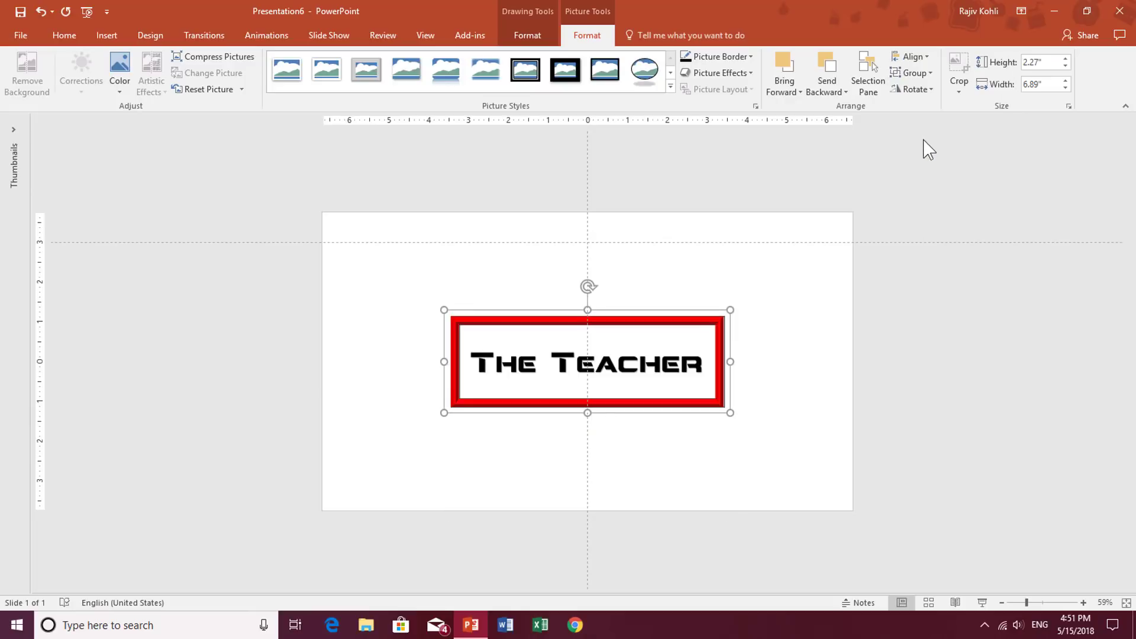
left_click(770, 355)
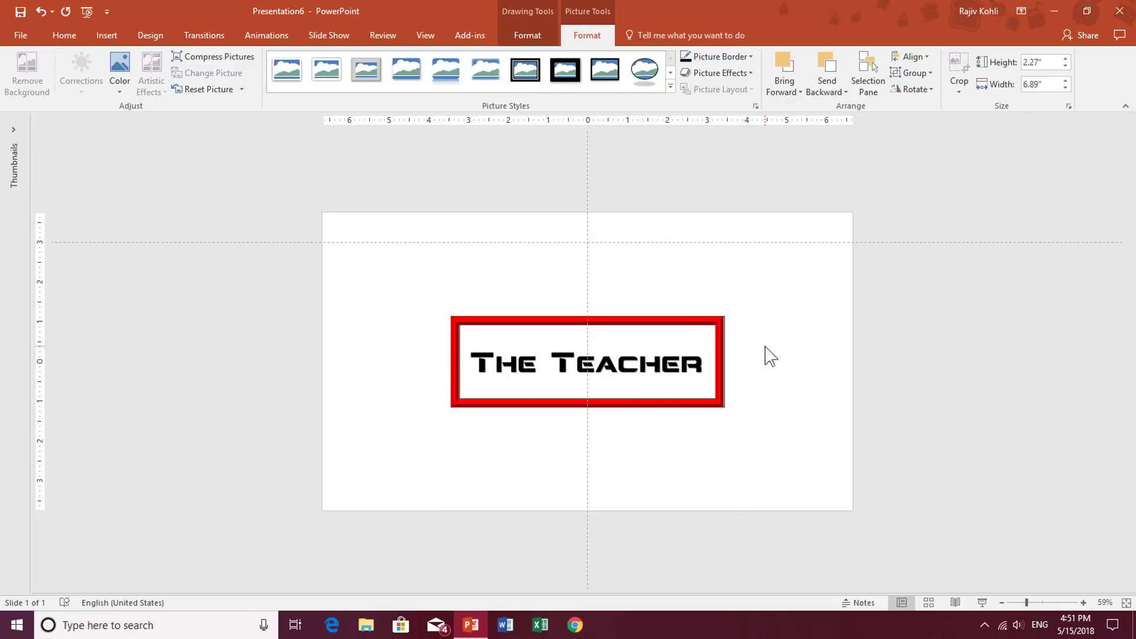
Step: Move the grouped frame above the text, duplicate it, and place the copy below the text
left_click(638, 321)
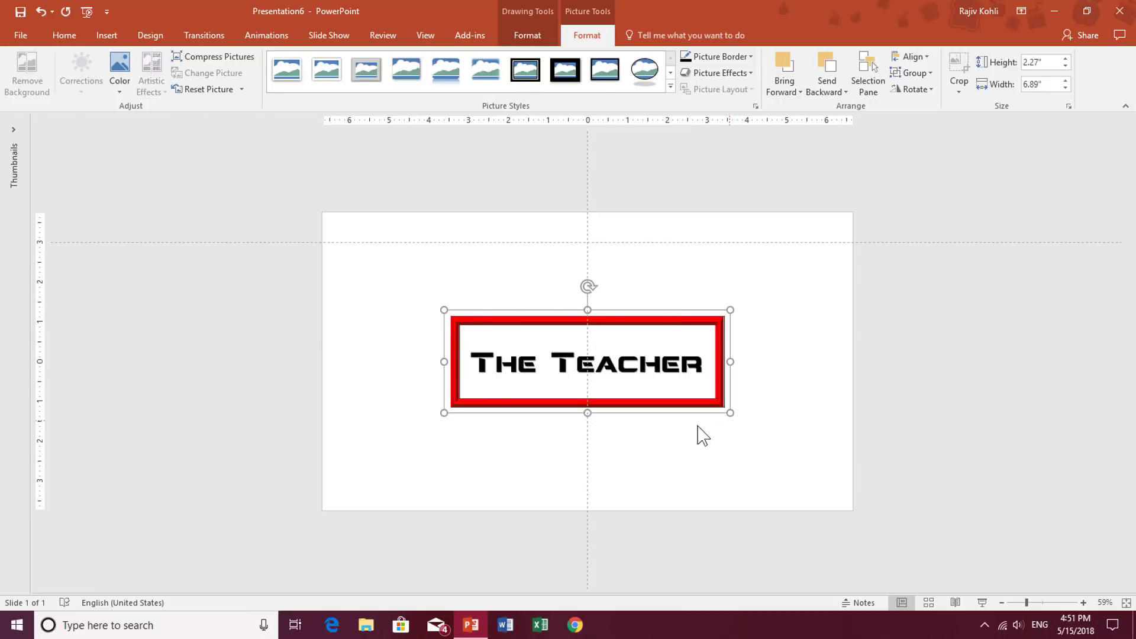
key("ctrl+z")
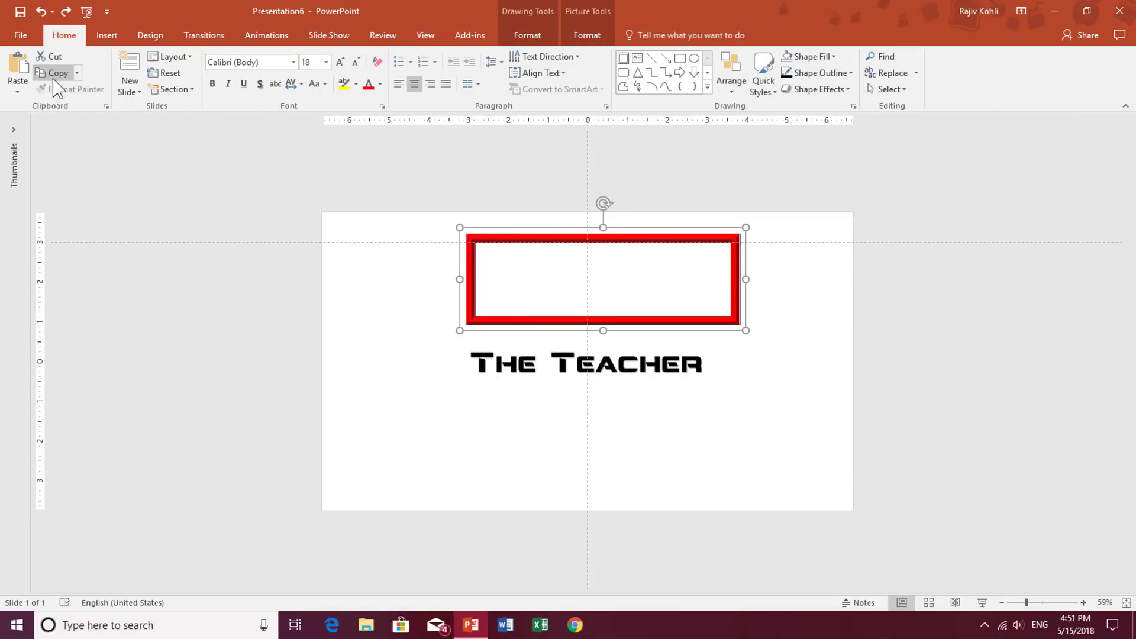
left_click(22, 70)
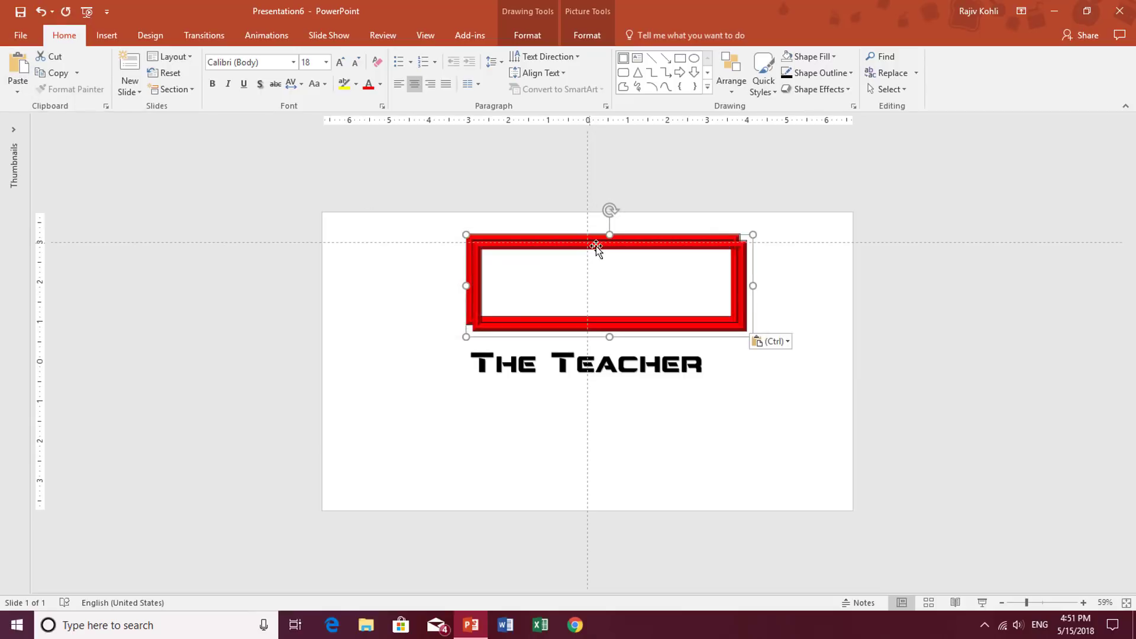
left_click_drag(584, 246, 575, 402)
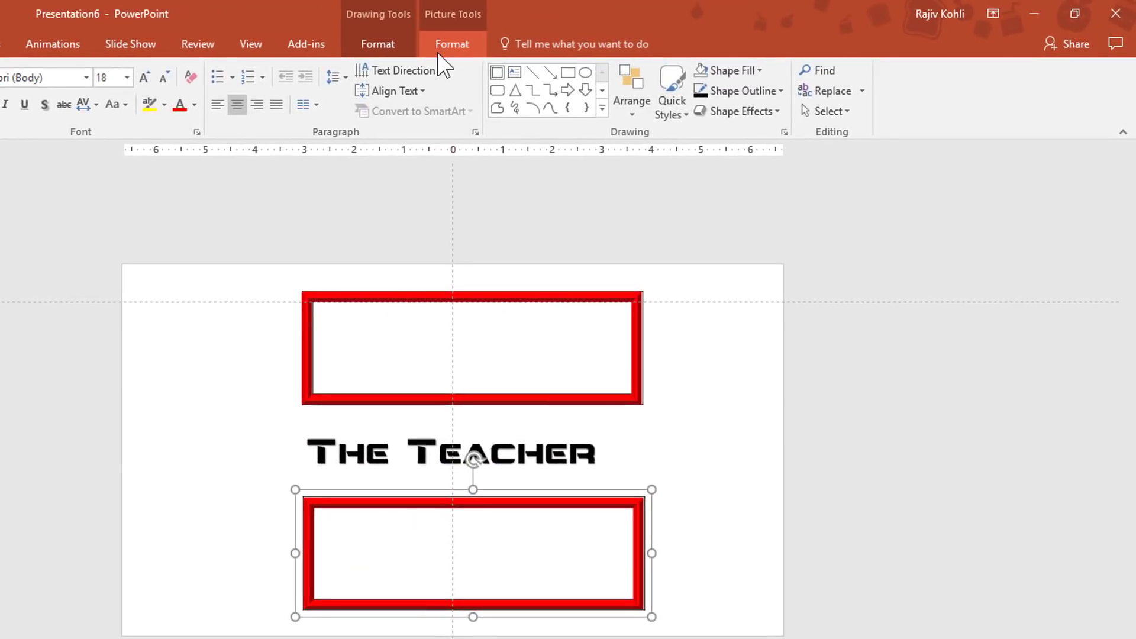
Step: Ungroup the frame below the text and delete its upper red strip
left_click(587, 35)
left_click(855, 93)
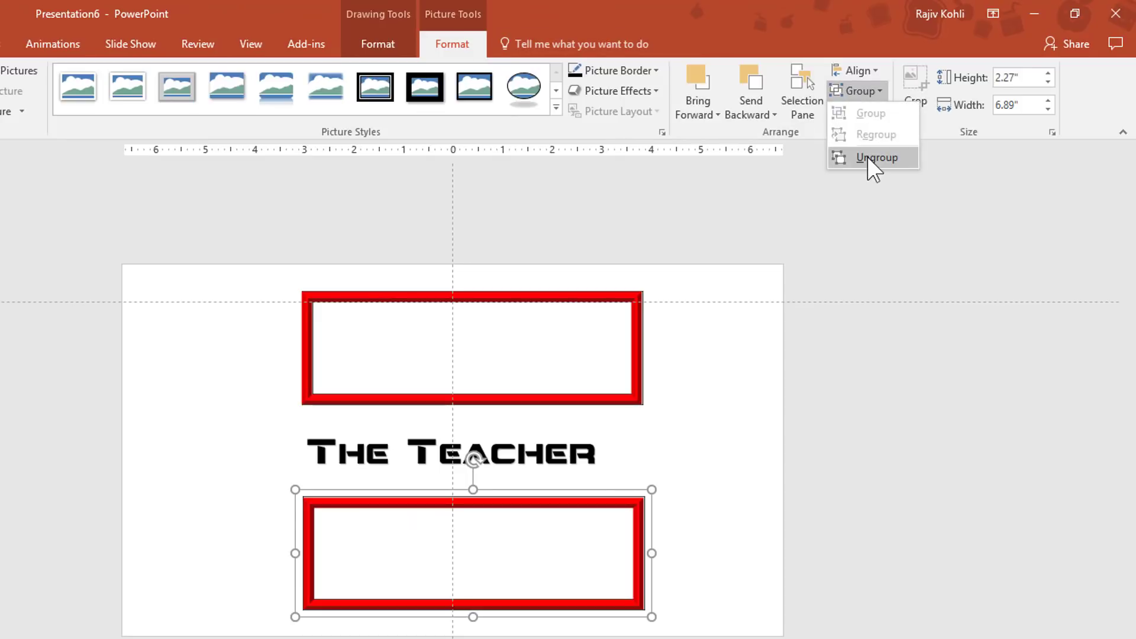
left_click(867, 158)
left_click(695, 520)
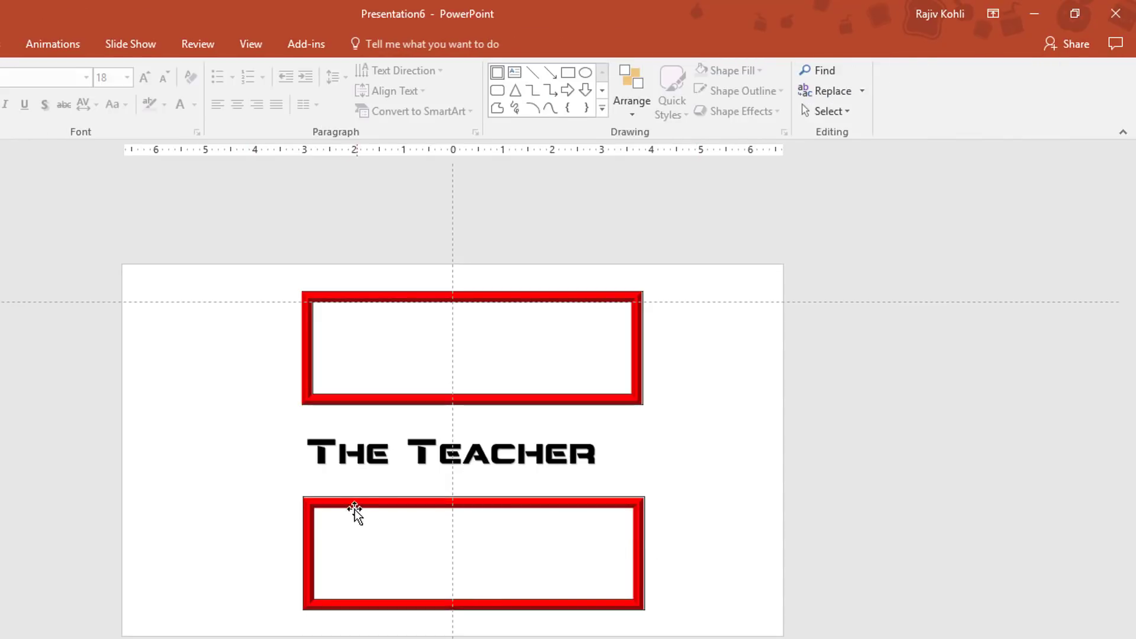
left_click(375, 506)
key("Delete")
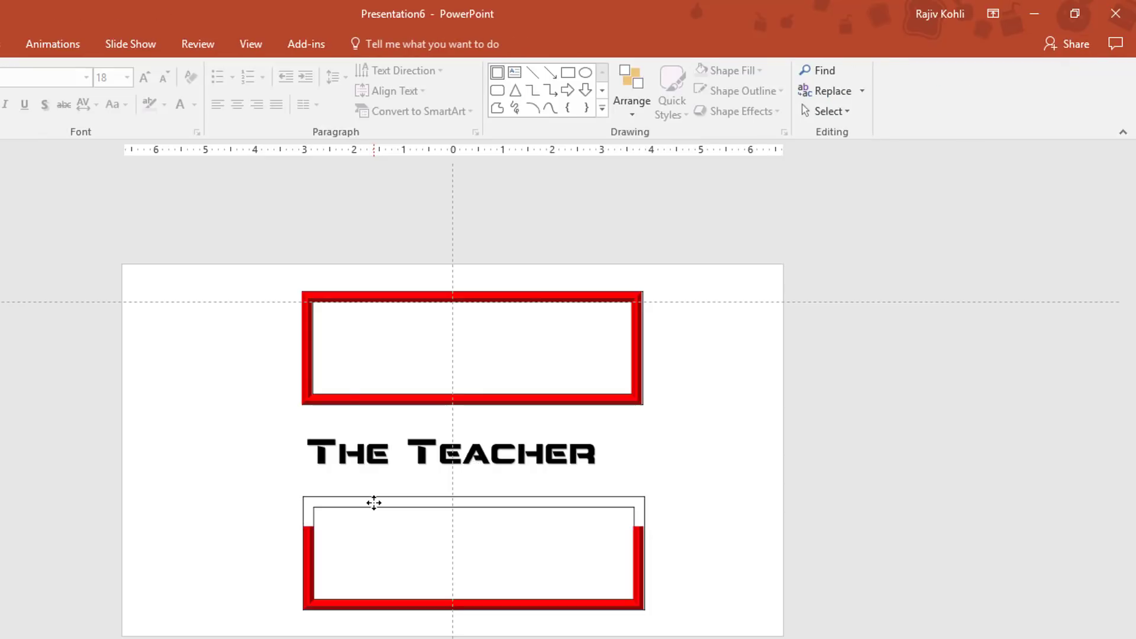
Step: Ungroup the frame above the text and delete its lower red piece
left_click(348, 293)
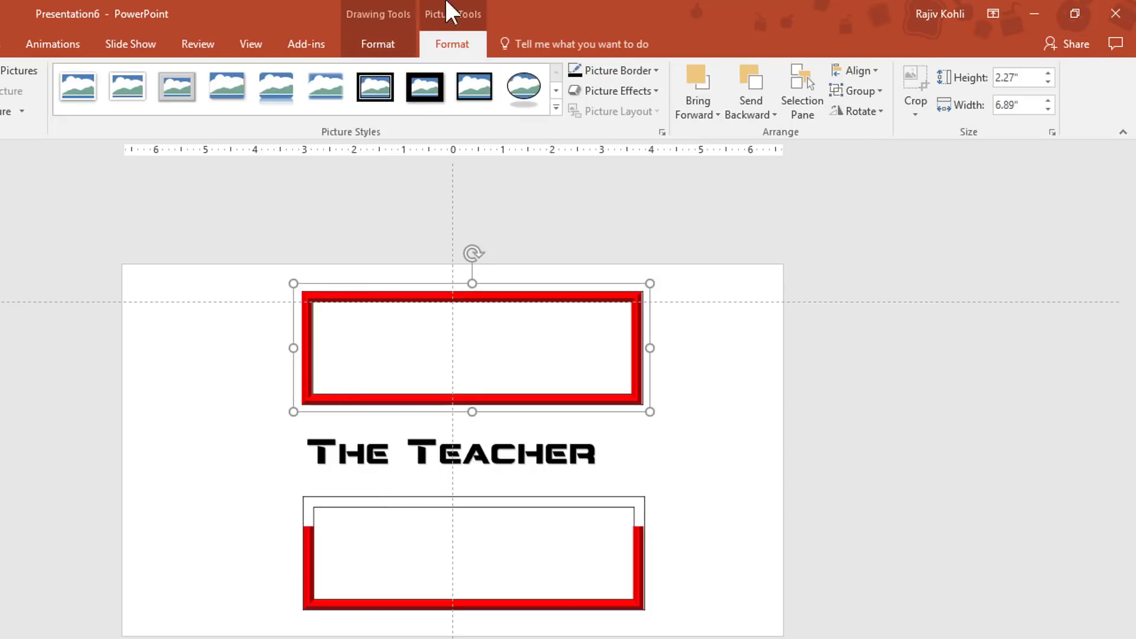
left_click(873, 98)
left_click(871, 159)
left_click(730, 343)
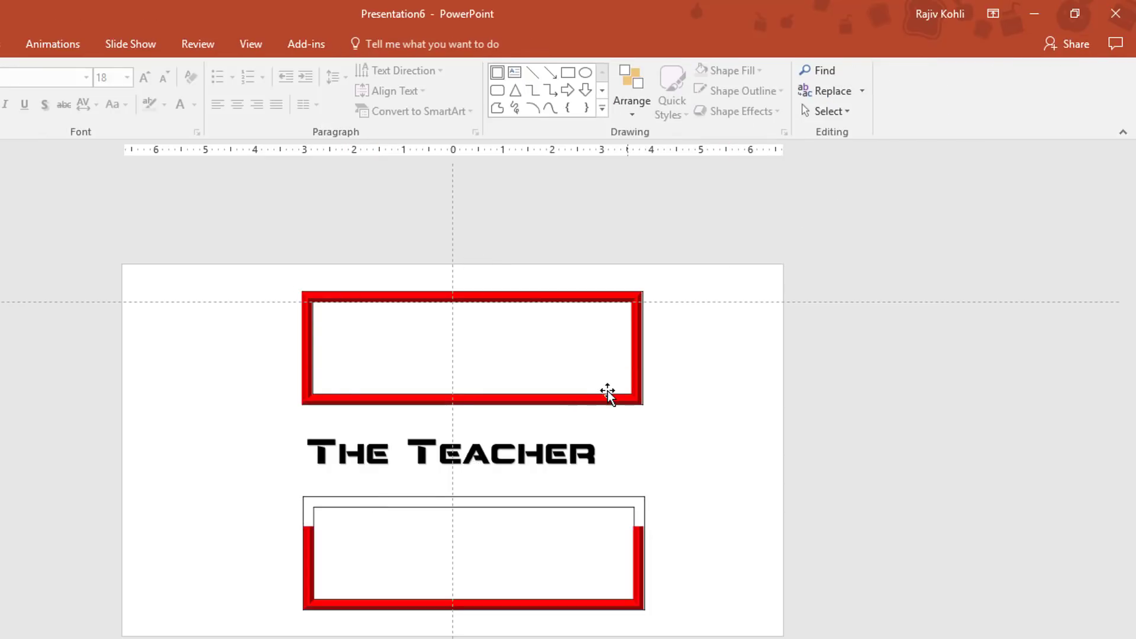
left_click(602, 402)
key("Delete")
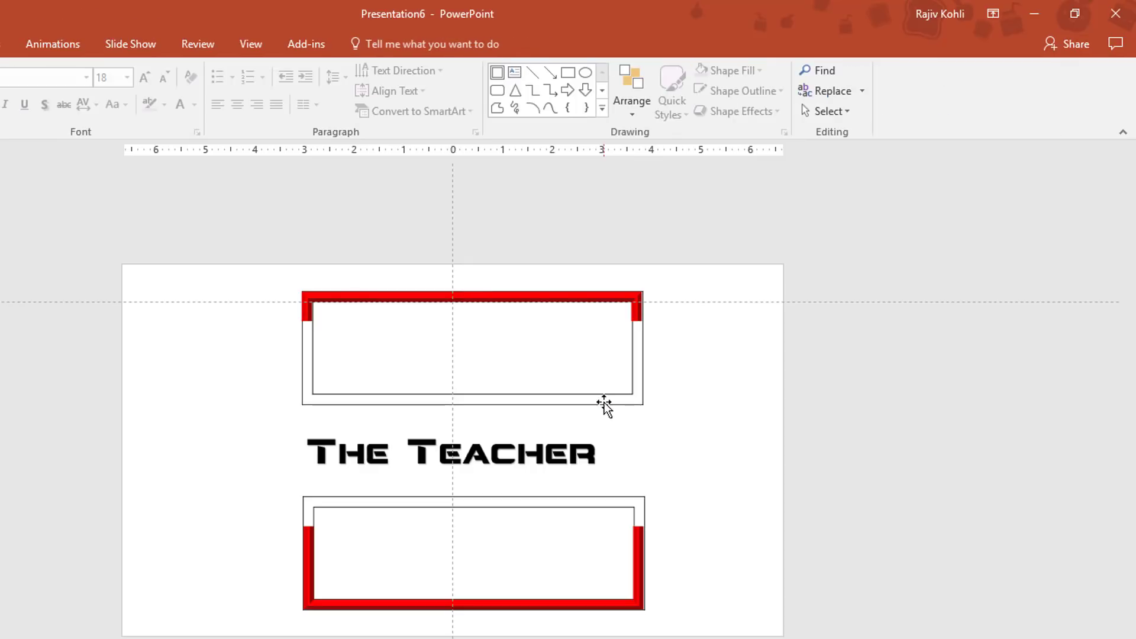
Step: Group the remaining upper red strip with its black-outlined frame above the text
left_click(342, 293)
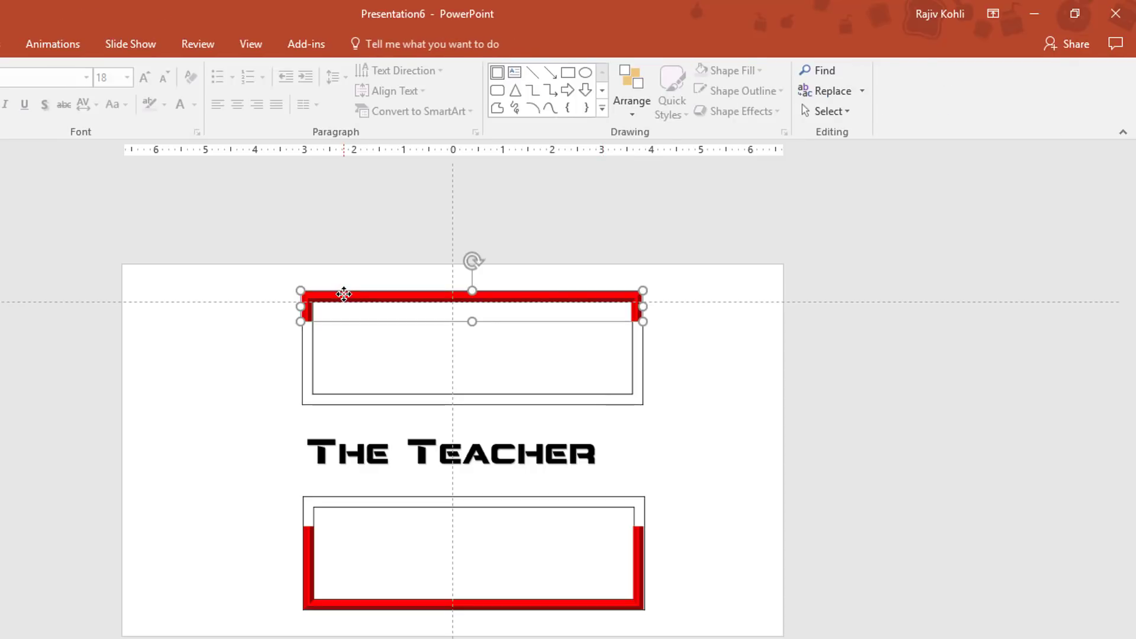
left_click(302, 368, "shift")
left_click(859, 91)
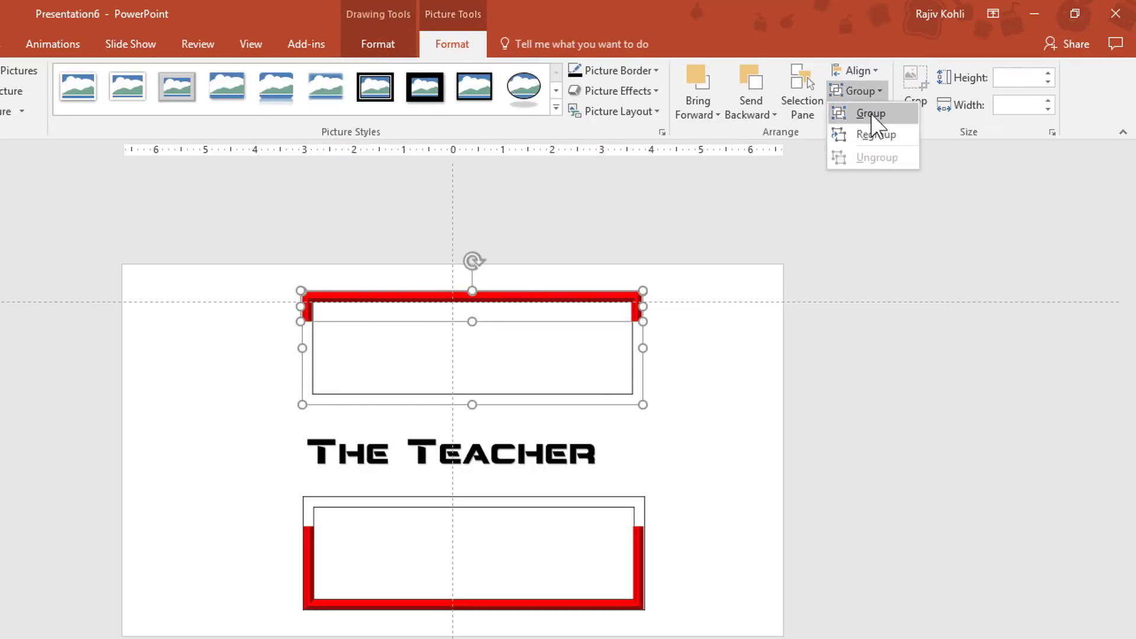
left_click(871, 114)
Step: Group the remaining lower red piece with its black-outlined frame below the text
left_click(309, 563)
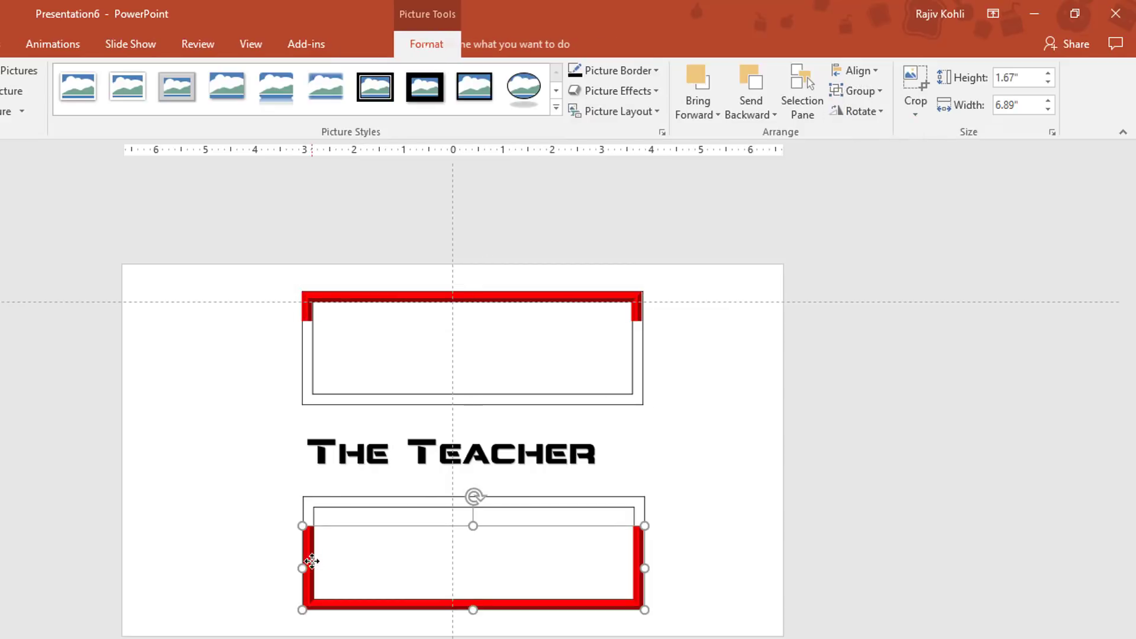
left_click(322, 507, "shift")
left_click(859, 90)
left_click(872, 113)
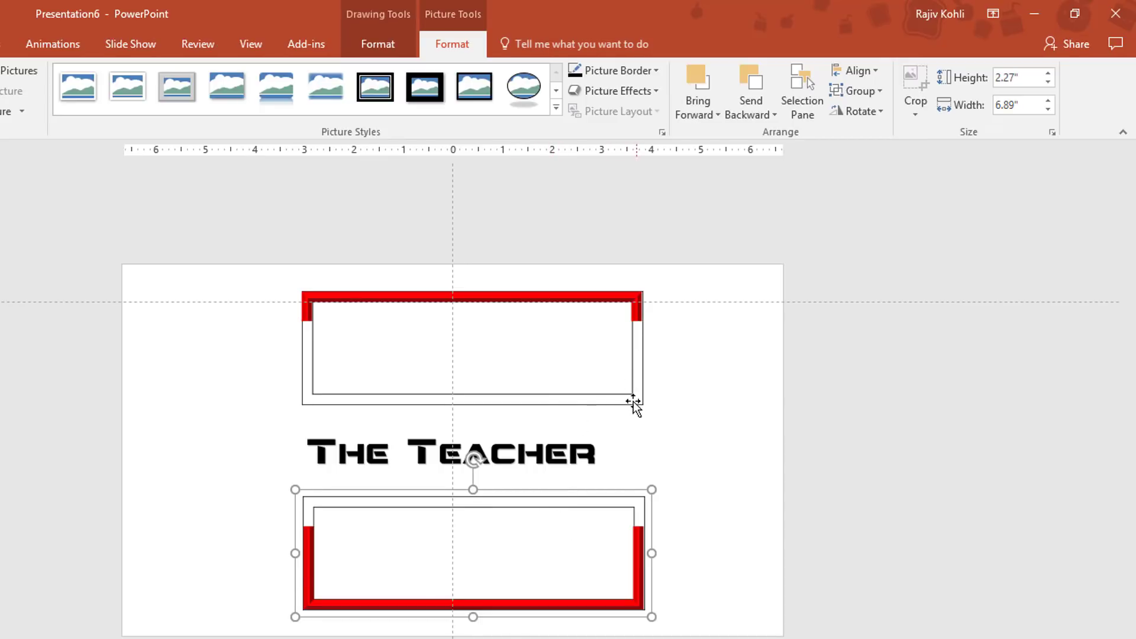
left_click(718, 459)
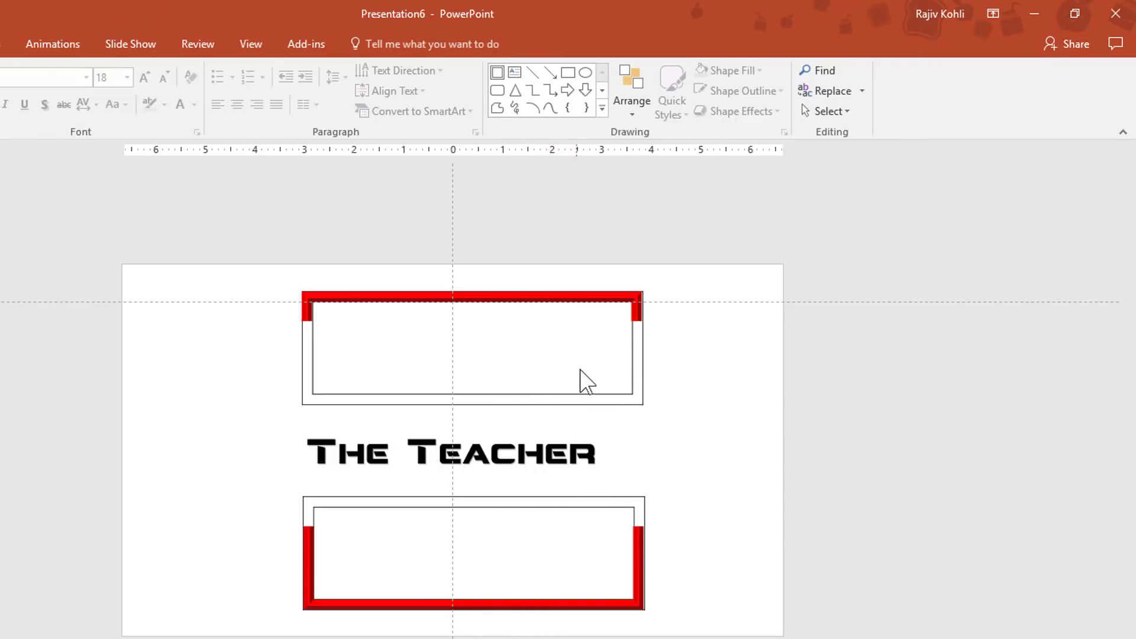
Step: Remove the black outline from the frame shape inside the group above the text
left_click(612, 400)
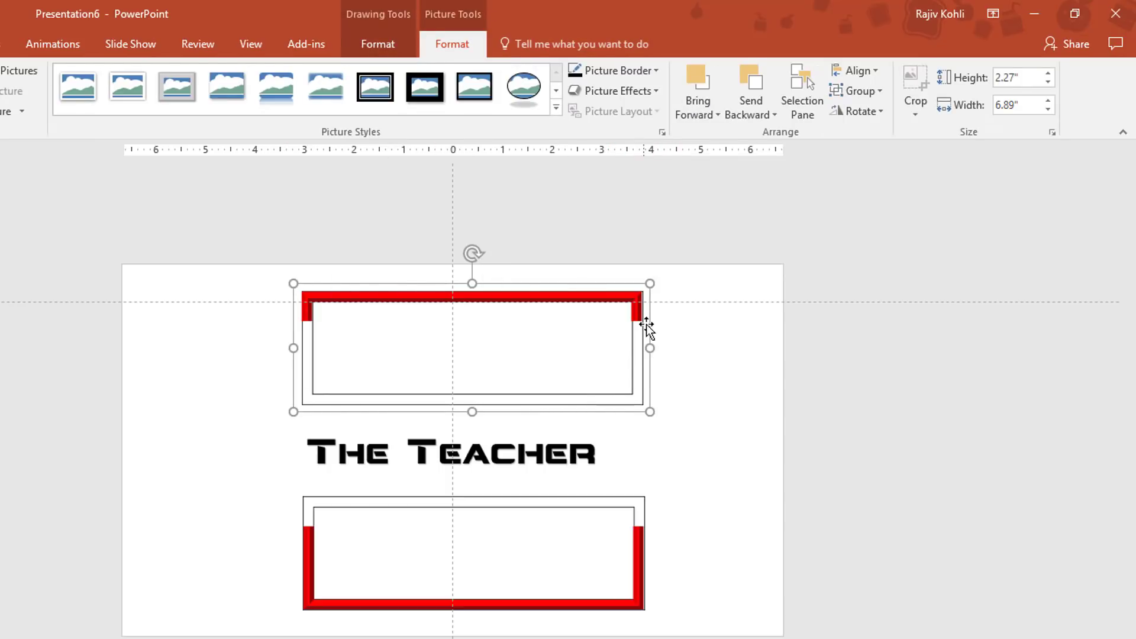
left_click(633, 379)
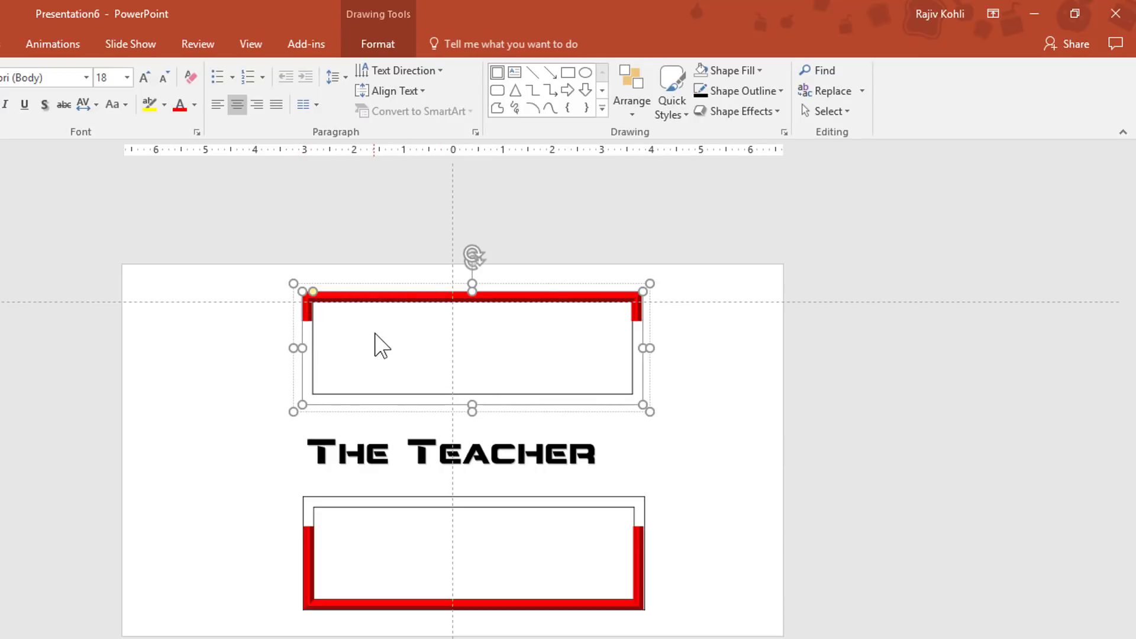
left_click(378, 45)
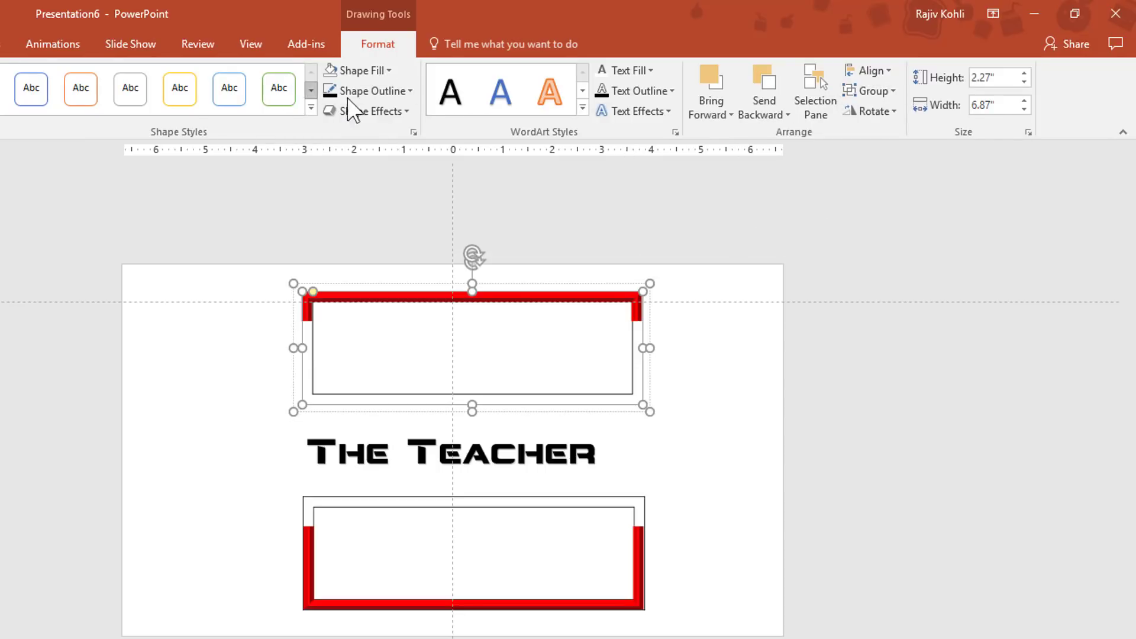
left_click(387, 91)
left_click(370, 249)
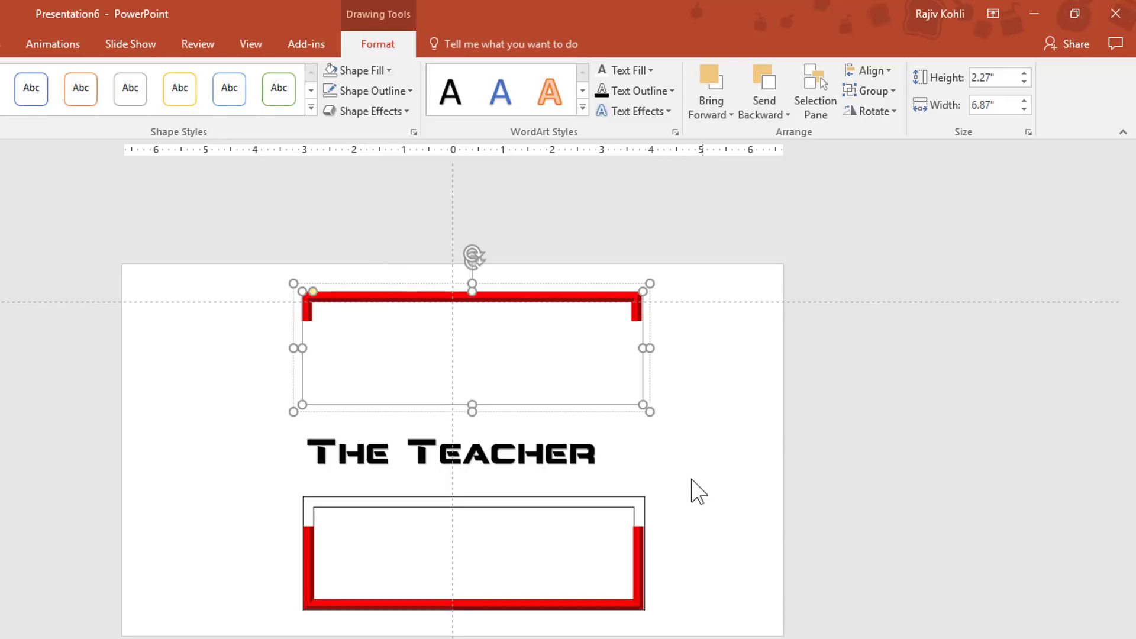
Step: Remove the black outline from the frame shape inside the group below the text
left_click(638, 555)
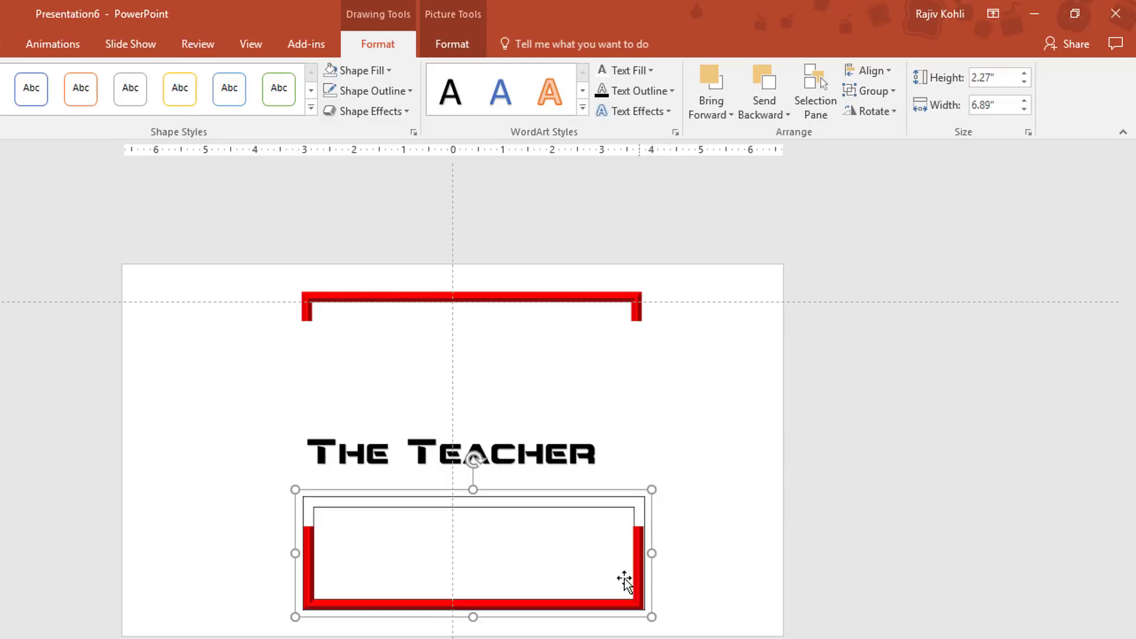
left_click(614, 509)
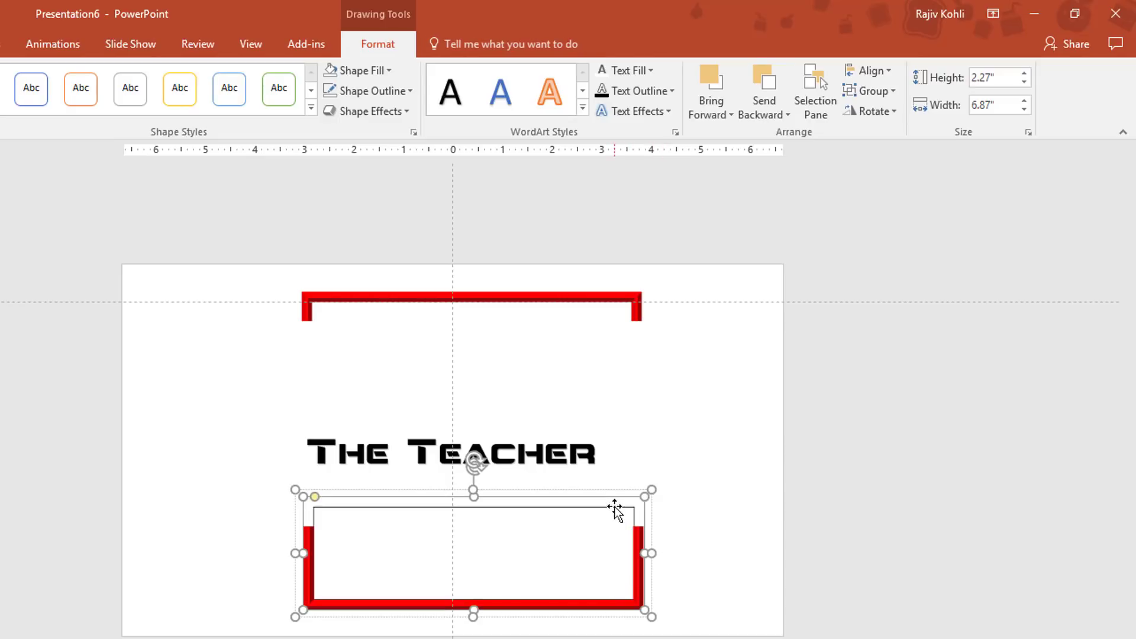
left_click(367, 95)
left_click(364, 246)
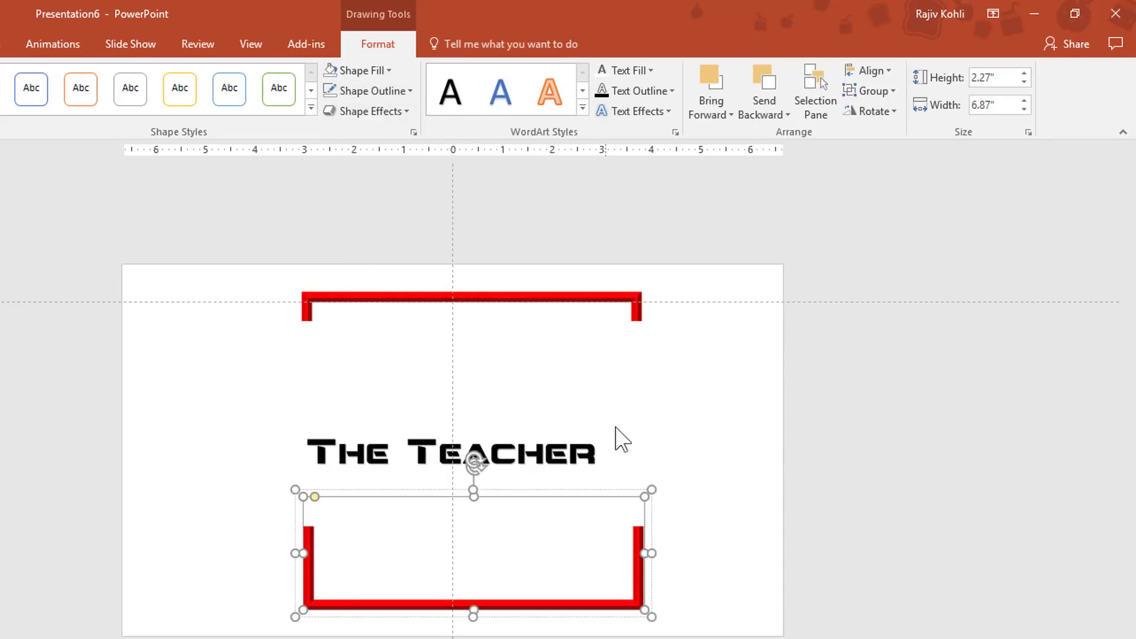
Step: Move the lower red piece's group up onto the upper strip's group so the two form one complete red frame
left_click(629, 392)
left_click_drag(642, 568, 639, 356)
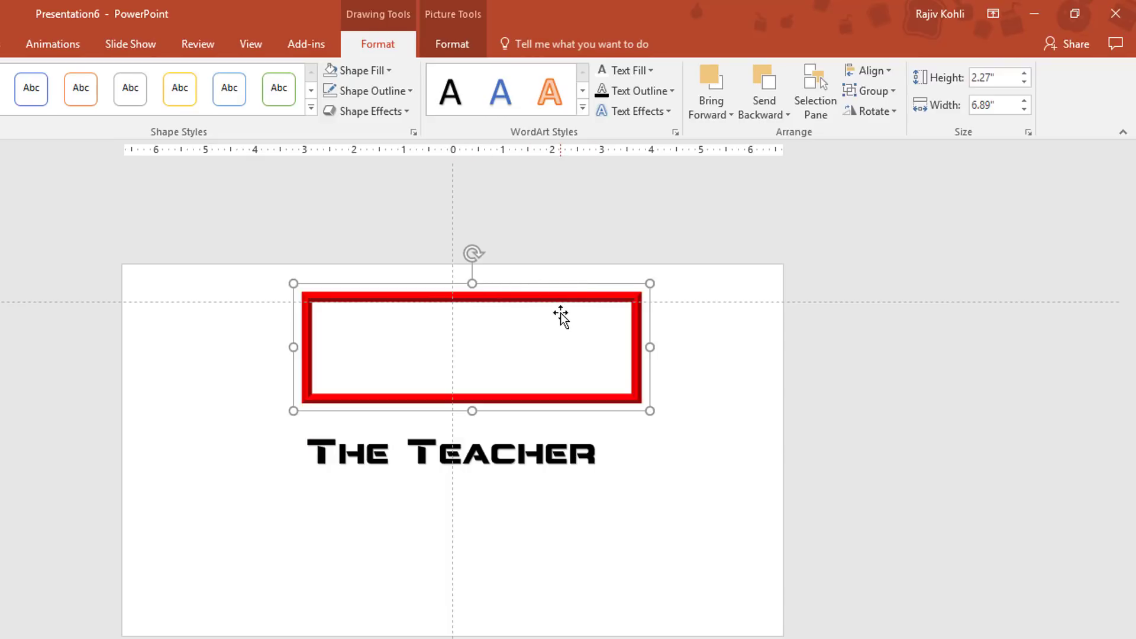
left_click(259, 291)
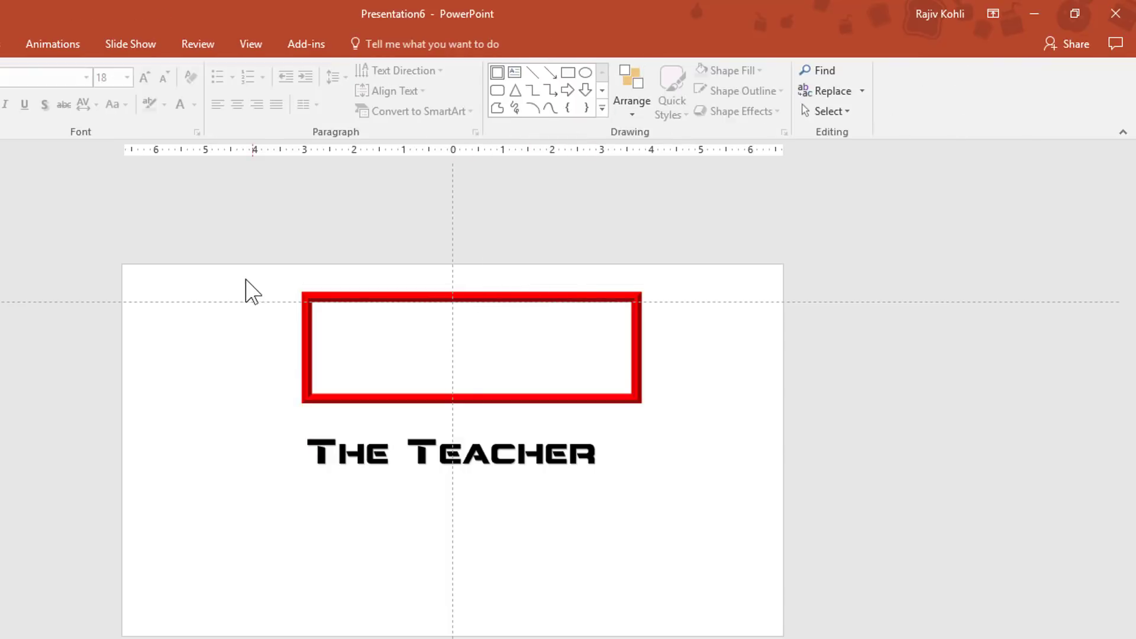
Step: Move both red frame groups together so the frame surrounds "The Teacher", and hide the slide guides
mouse_move(222, 252)
left_mouse_down()
mouse_move(604, 421)
mouse_move(746, 434)
mouse_move(676, 404)
left_mouse_up()
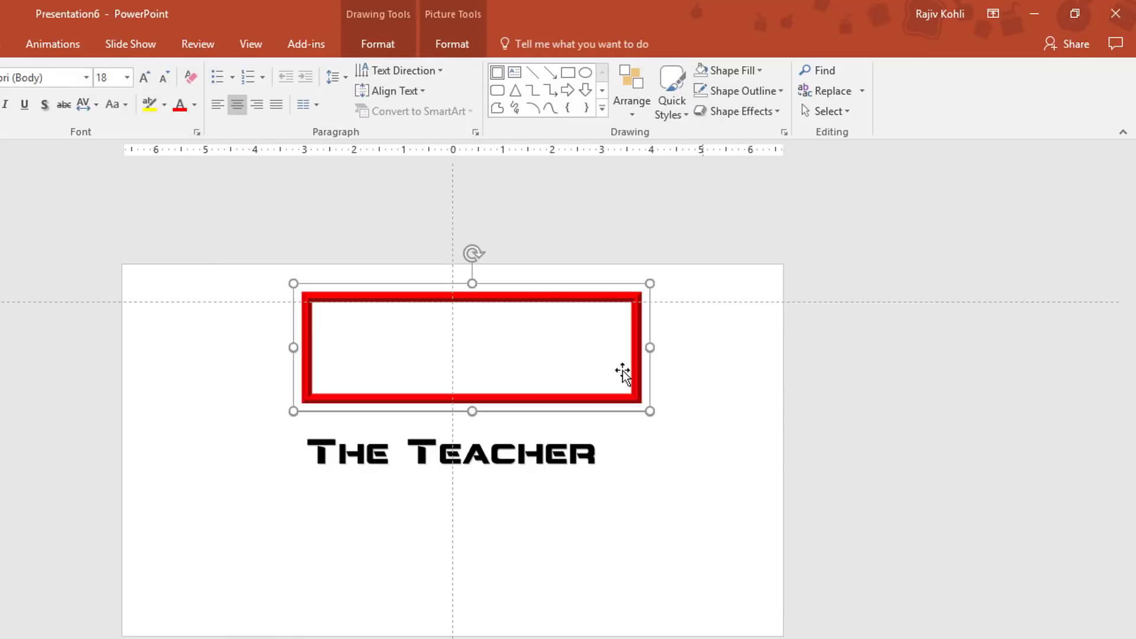
left_click_drag(421, 296, 403, 398)
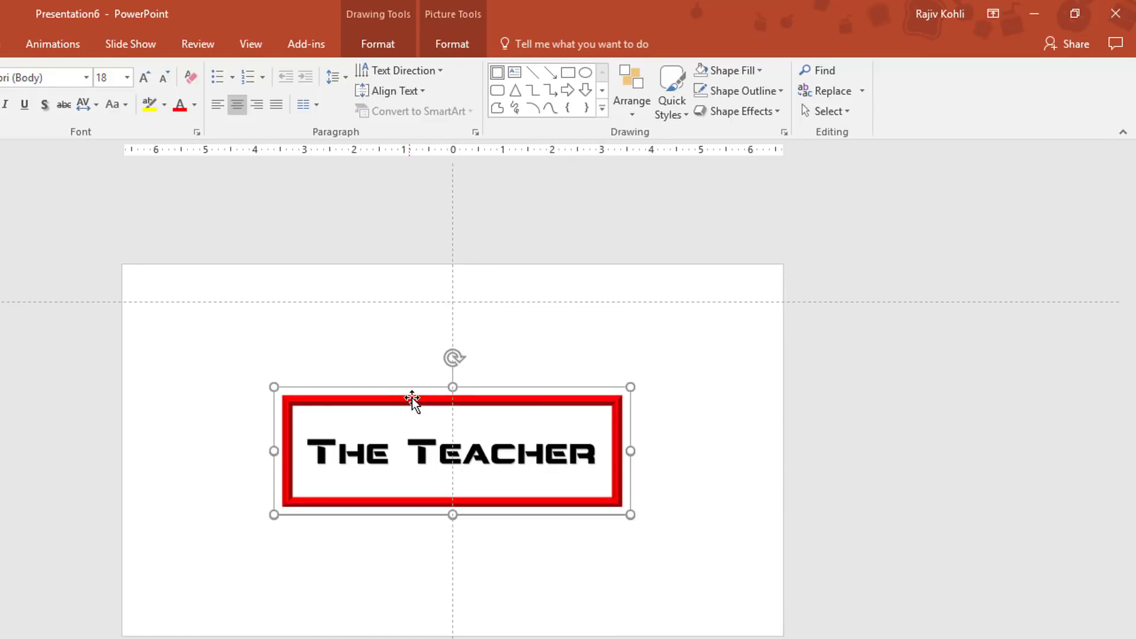
left_click(250, 46)
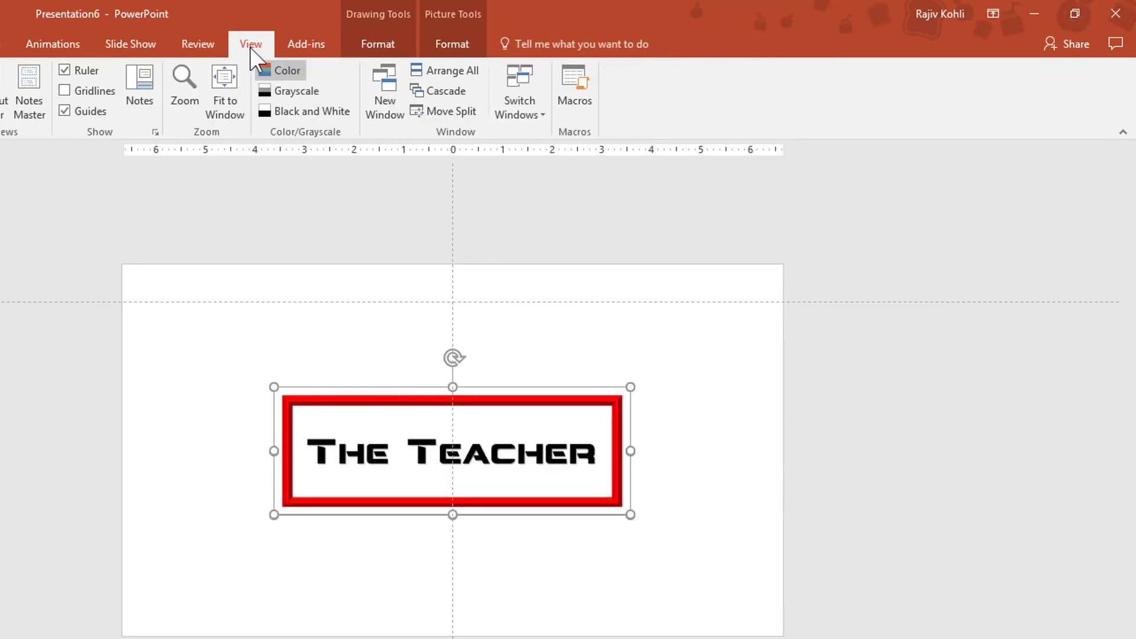
left_click(65, 111)
left_click(393, 338)
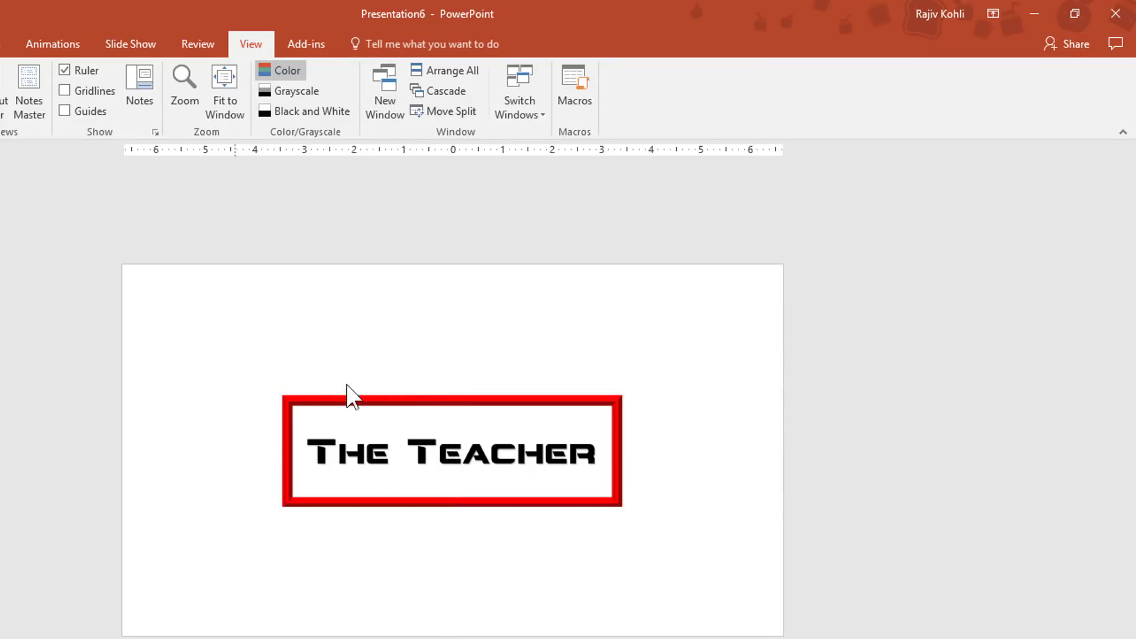
Step: Show the Animation Pane and add a Spin emphasis animation to the lower red piece's group
left_click(397, 399)
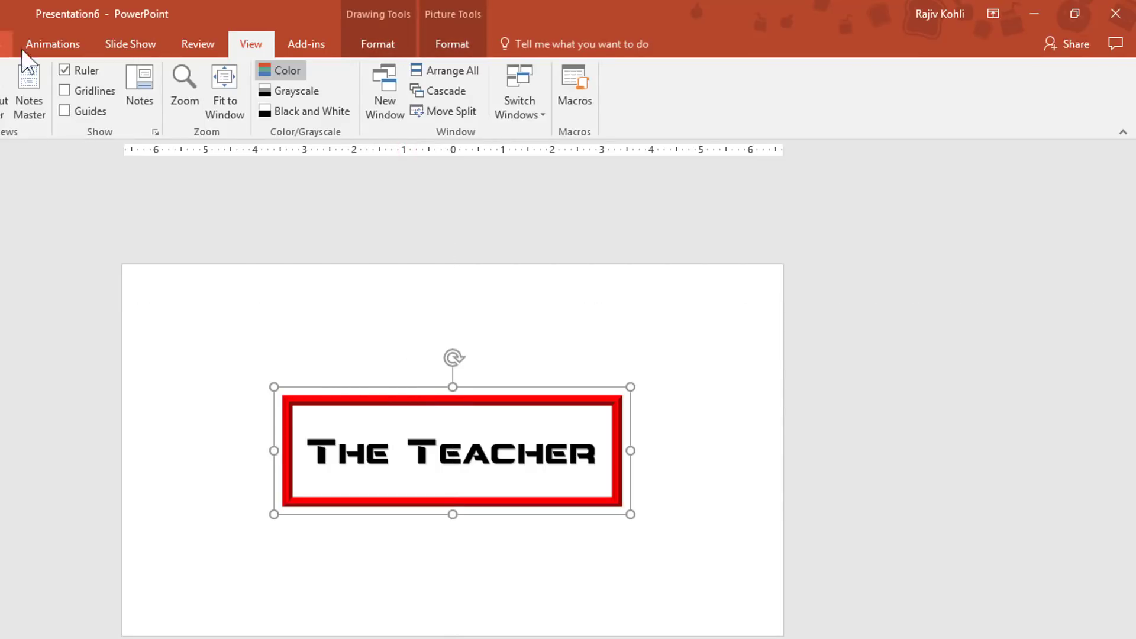
left_click(53, 44)
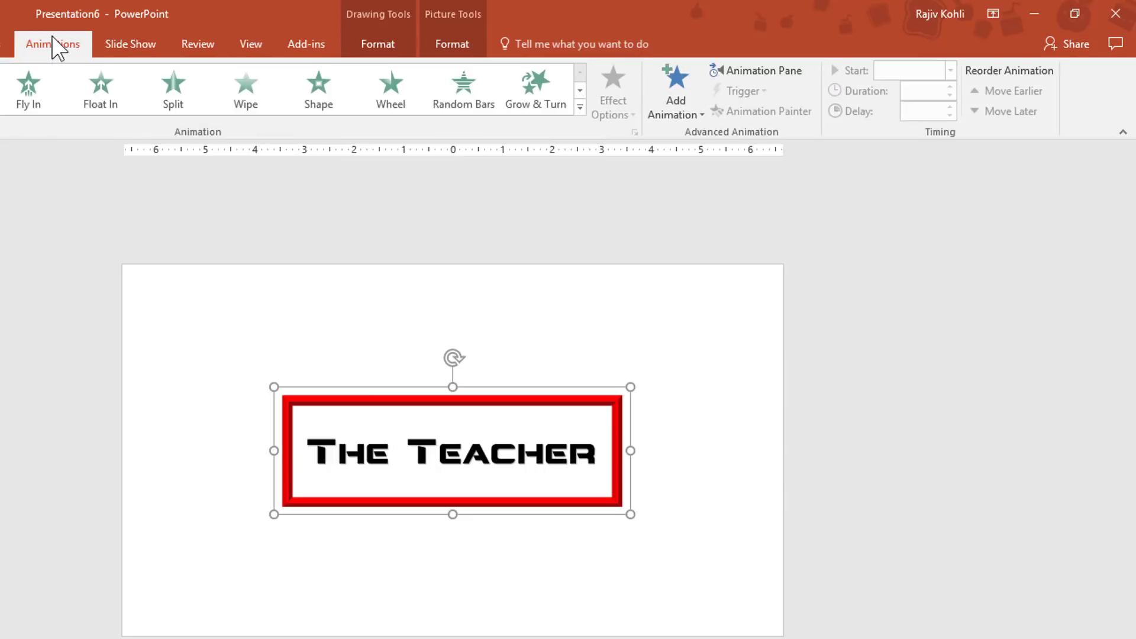
left_click(775, 72)
left_click_drag(896, 250, 792, 268)
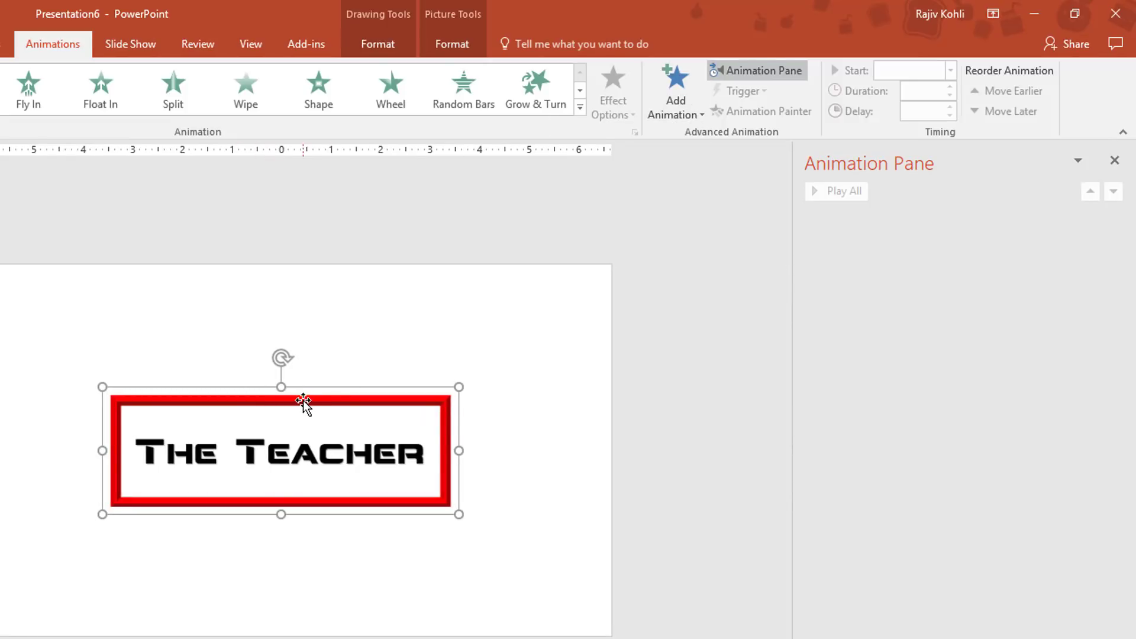
left_click(674, 93)
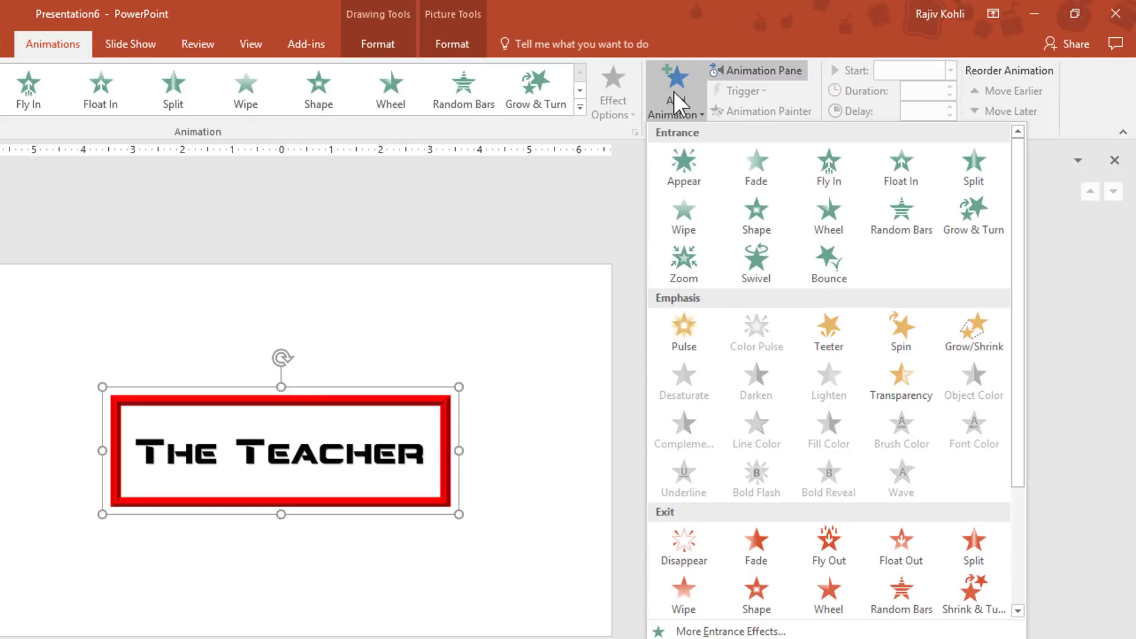
left_click(907, 330)
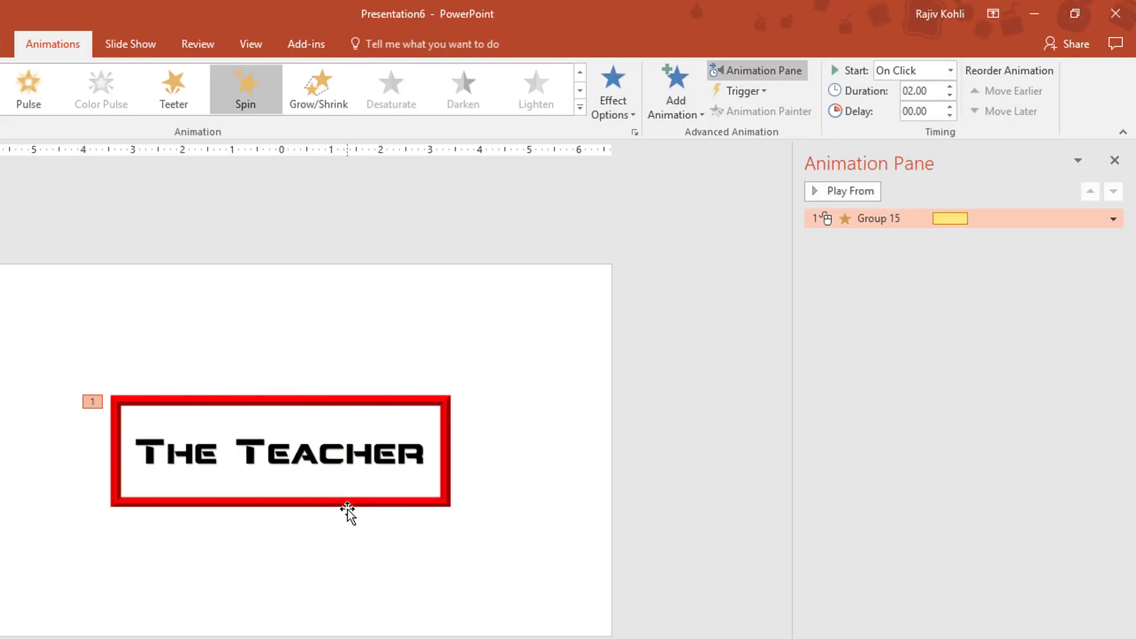
Step: Move the lower red piece's group down out of the way and add a Spin animation to the upper piece's group
left_click_drag(342, 508, 347, 634)
left_click(329, 396)
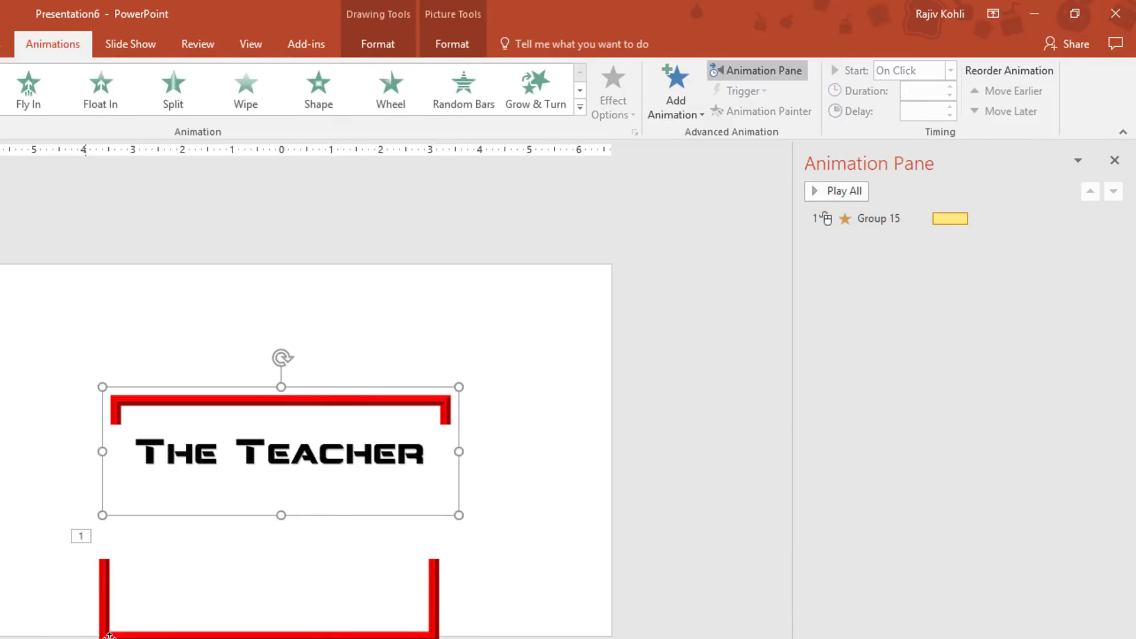
left_click(667, 87)
left_click(905, 334)
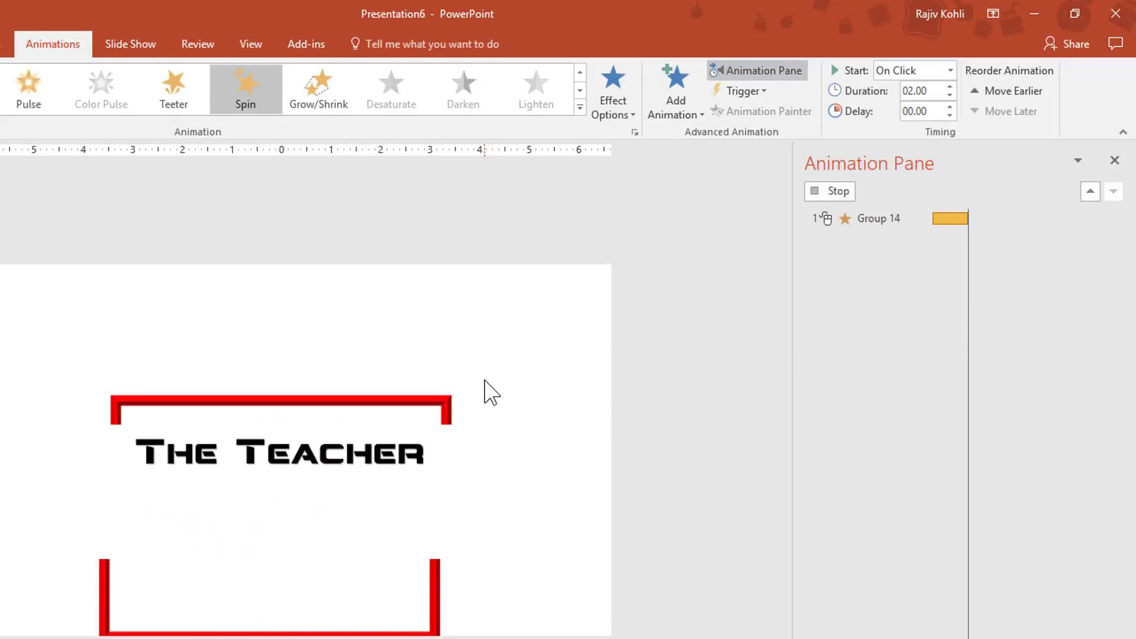
Step: Move the lower red piece's group back up to complete the frame around the text
left_click(368, 400)
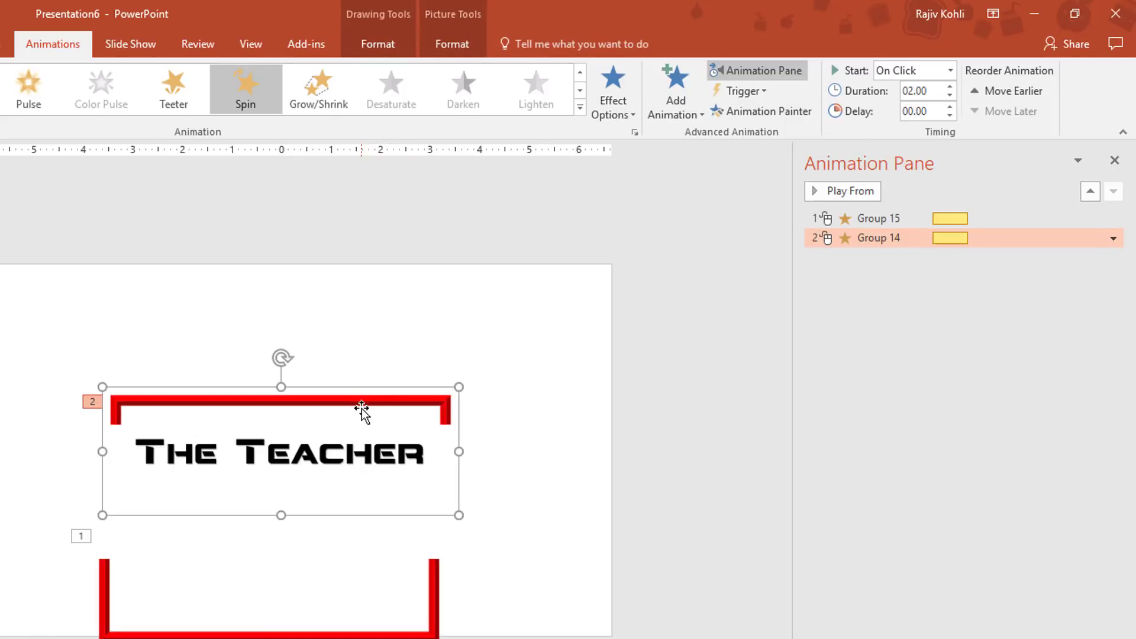
left_click(446, 601)
left_click_drag(436, 604, 441, 467)
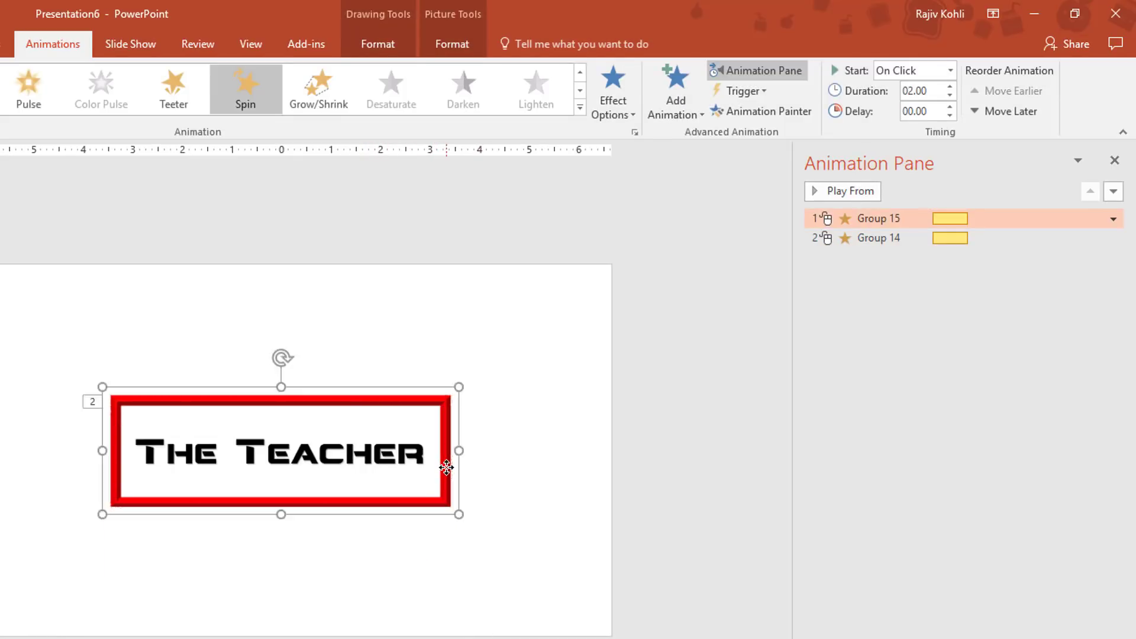
Step: Set both groups' Spin animations to start With Previous and last 5 seconds
left_click_drag(891, 242, 892, 204)
left_click(822, 219)
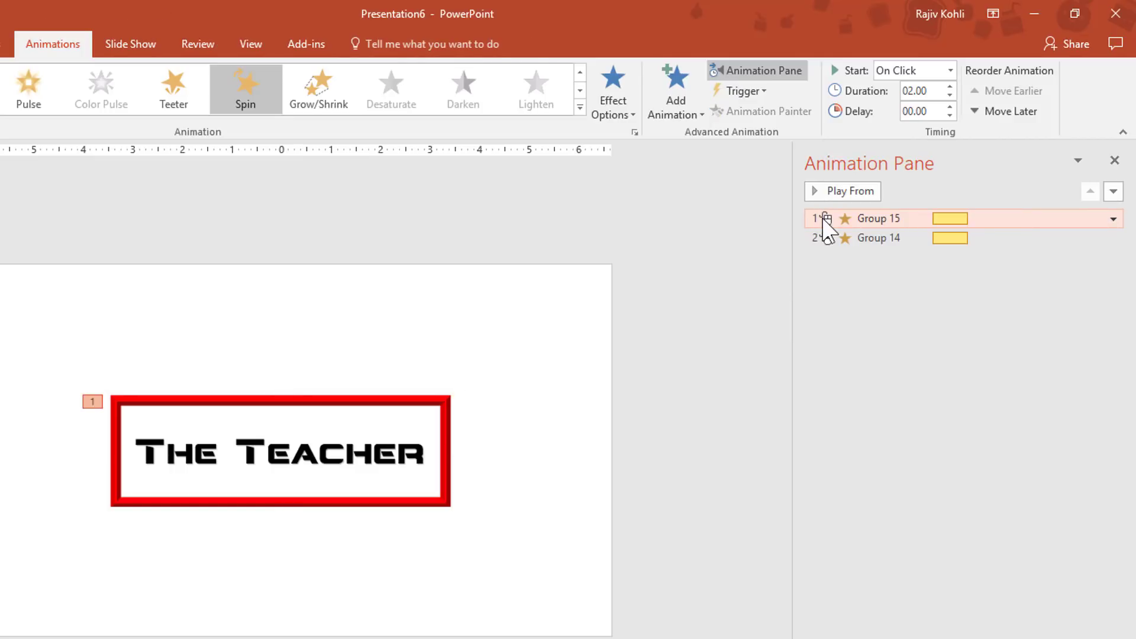
left_click(870, 238, "ctrl")
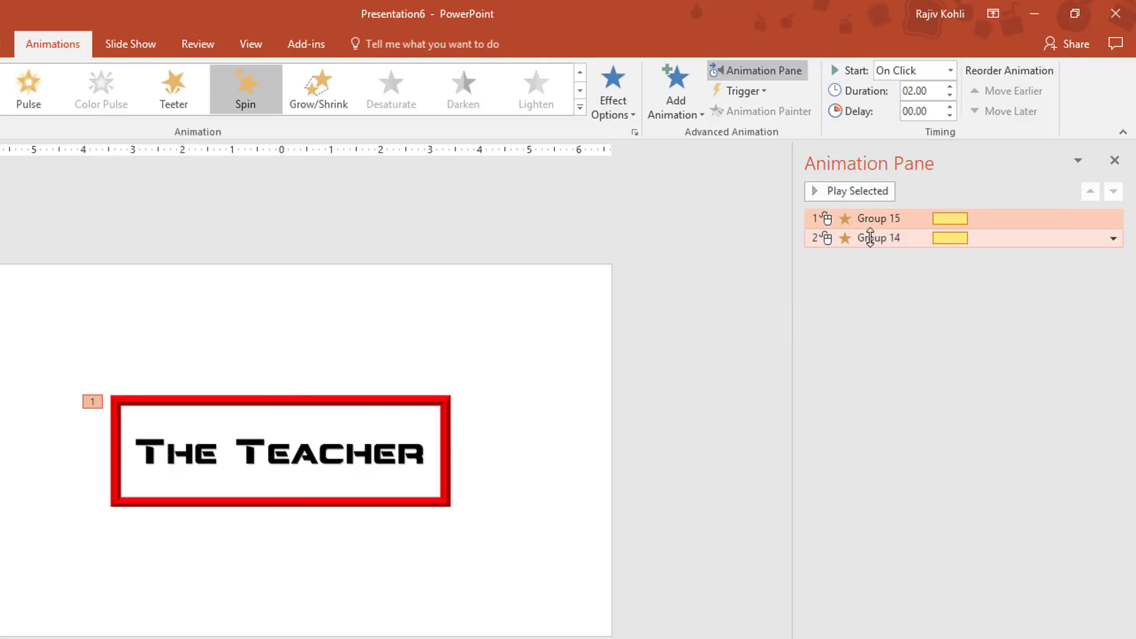
left_click(911, 71)
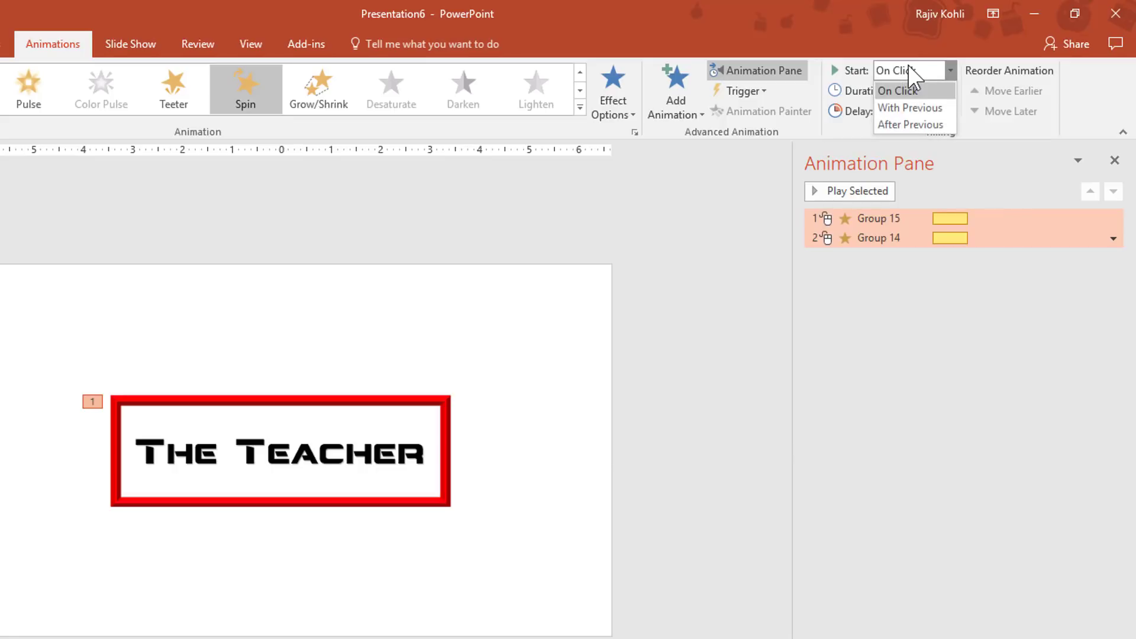
left_click(906, 108)
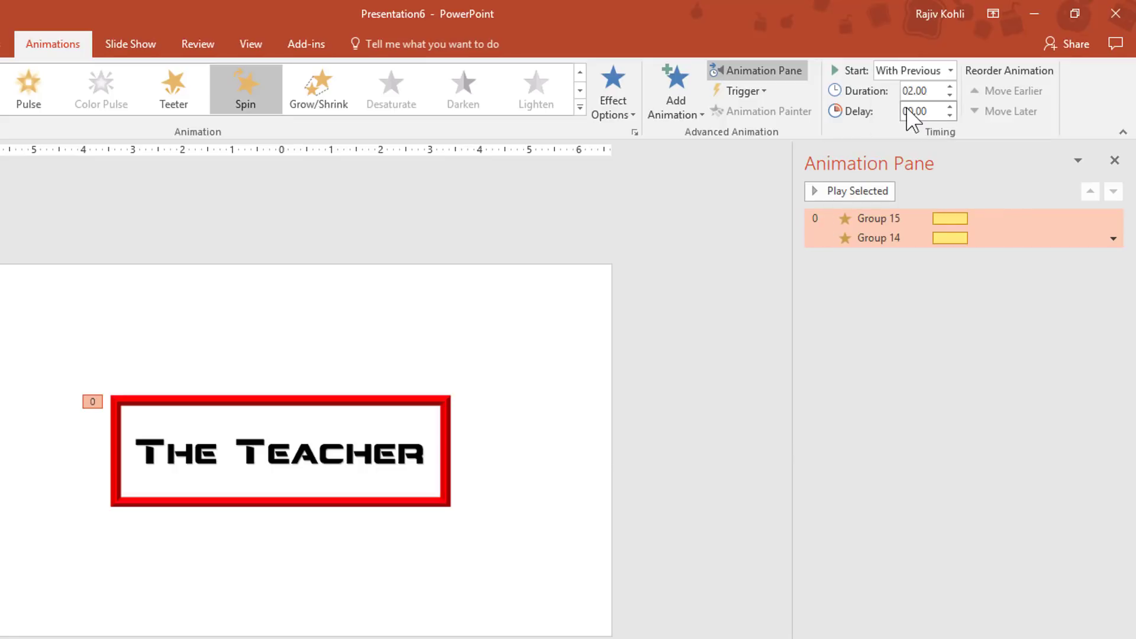
left_click(929, 92)
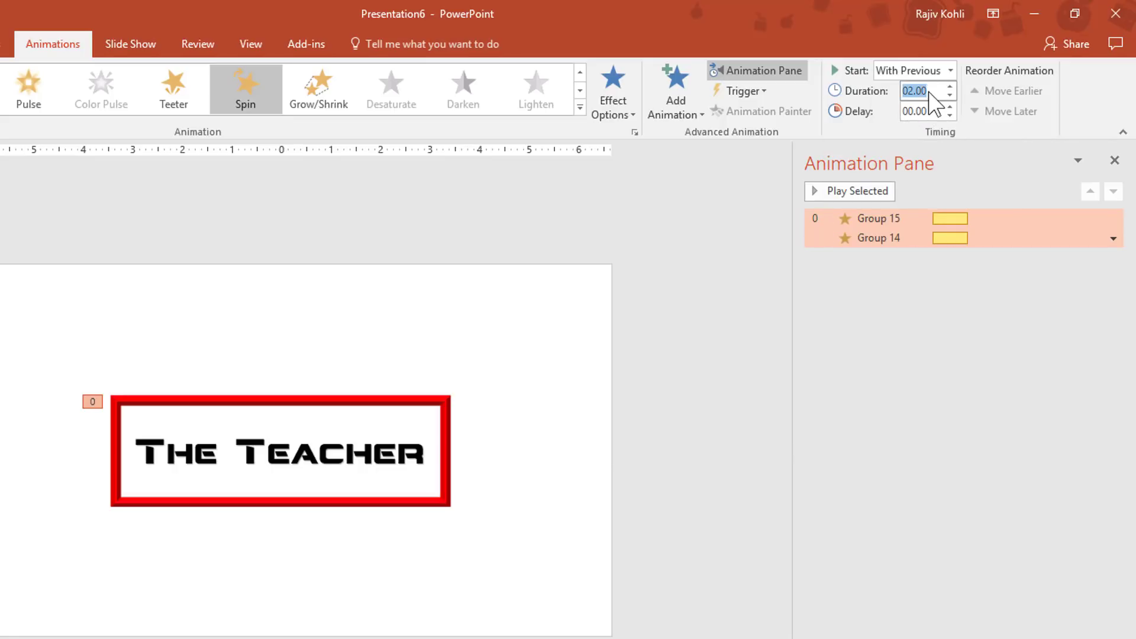
key("Return")
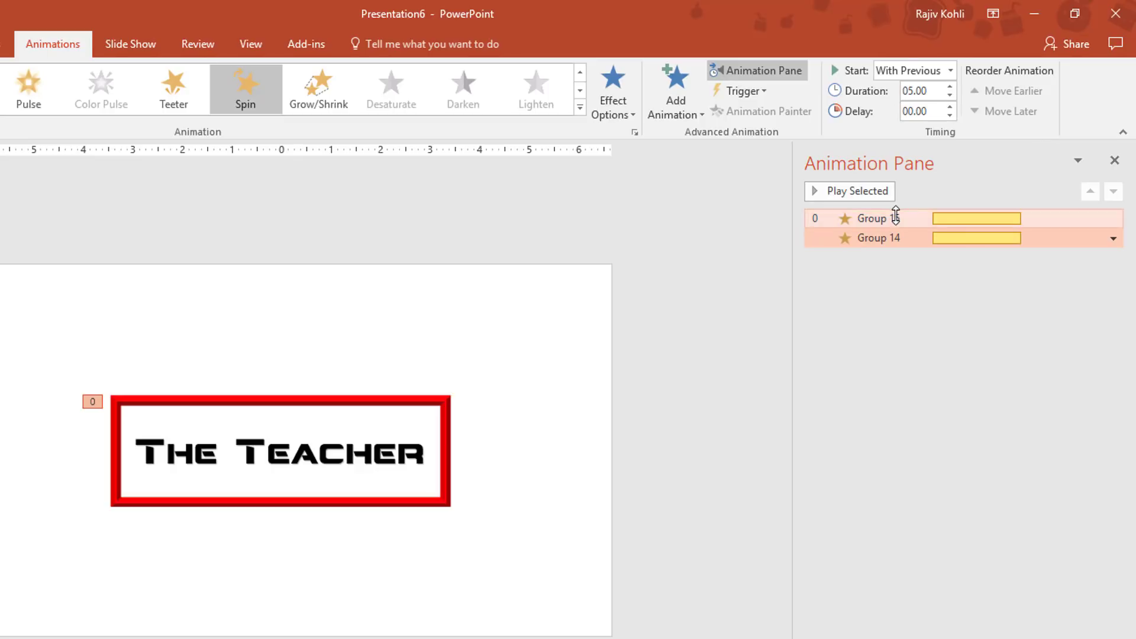
Step: Turn on auto-reverse for both Spin animations and set a smooth start of 1 second and a smooth end of 4 seconds
right_click(914, 224)
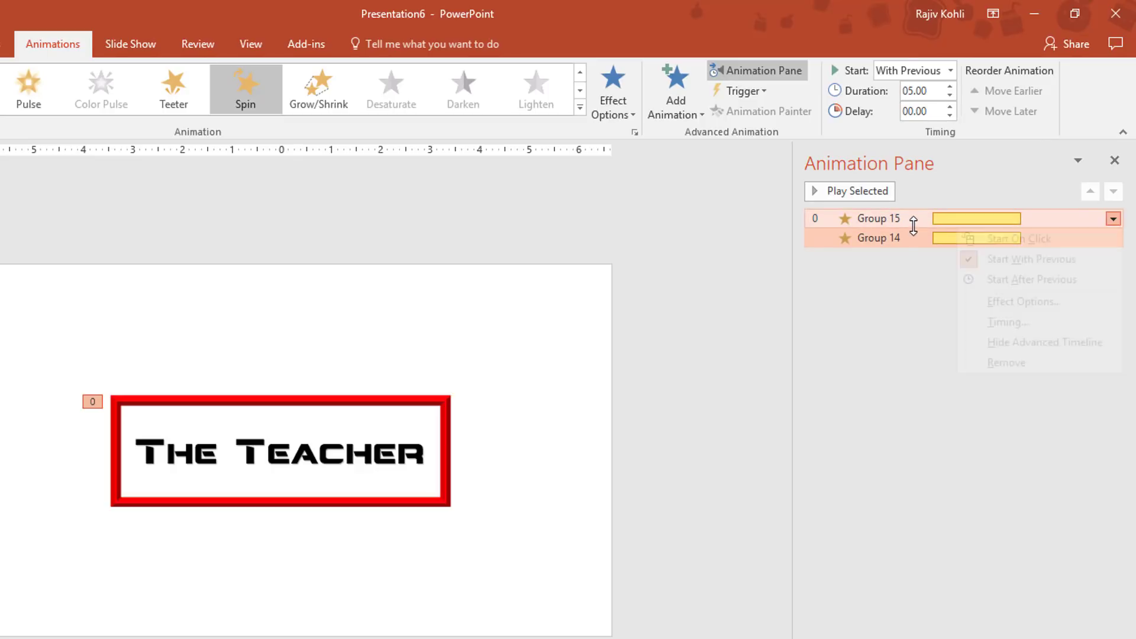
left_click(1009, 301)
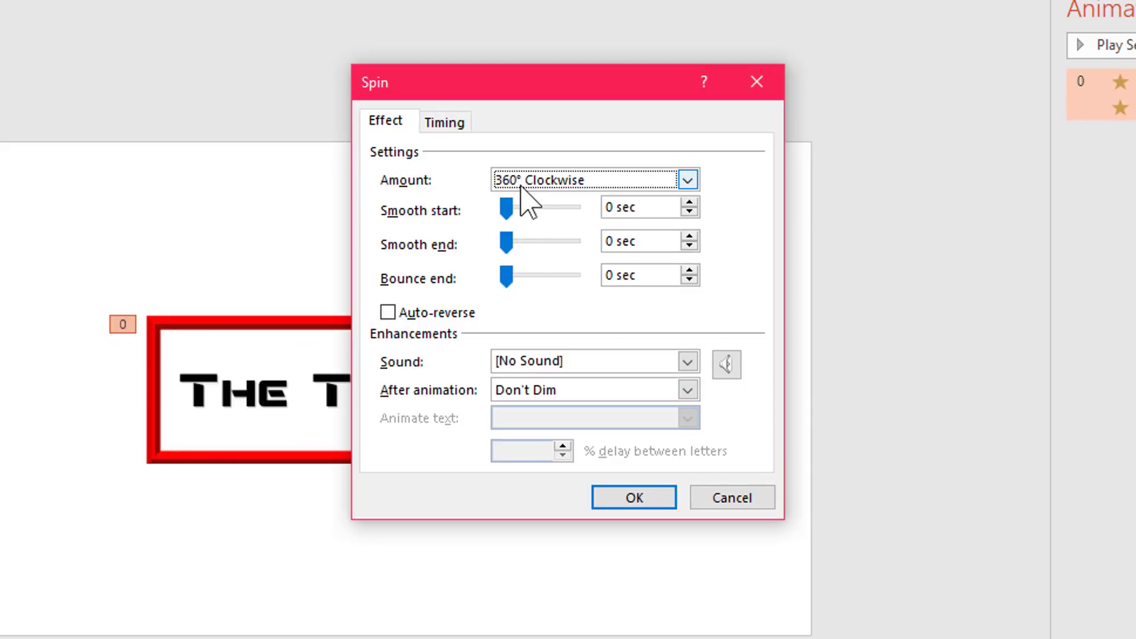
left_click(429, 318)
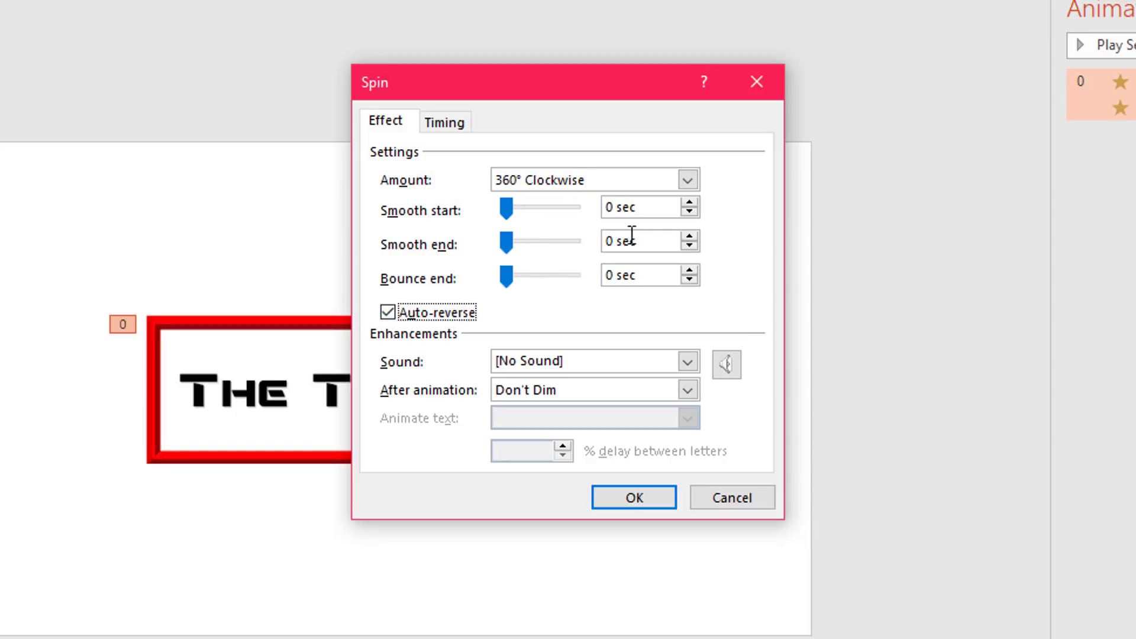
left_click(658, 237)
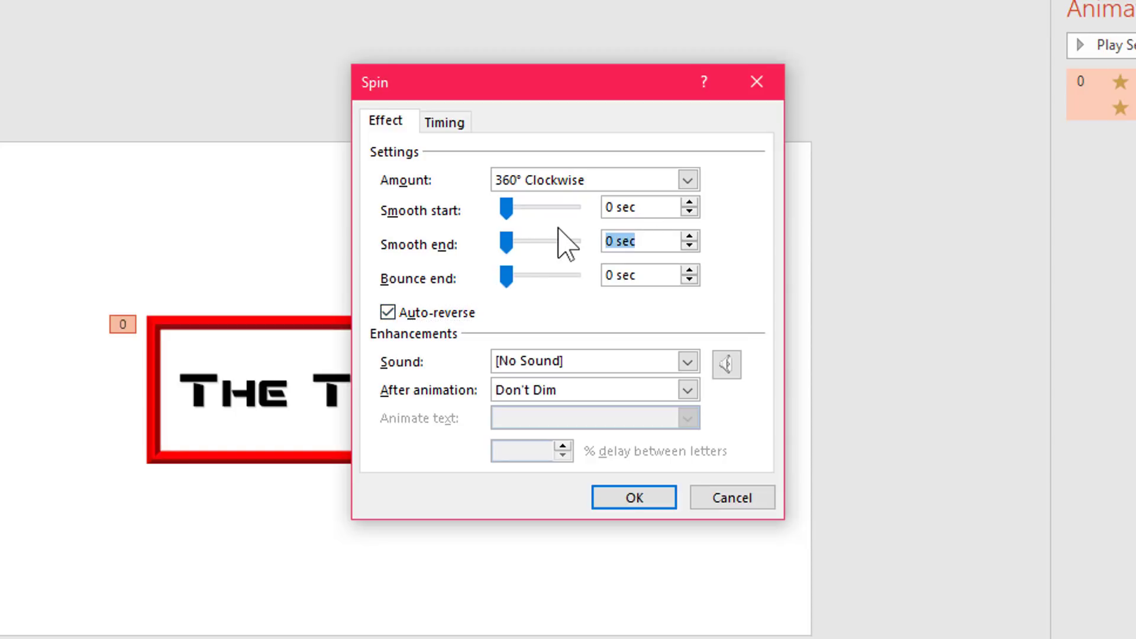
type("4")
key("Tab")
left_click(645, 204)
type("1")
key("Tab")
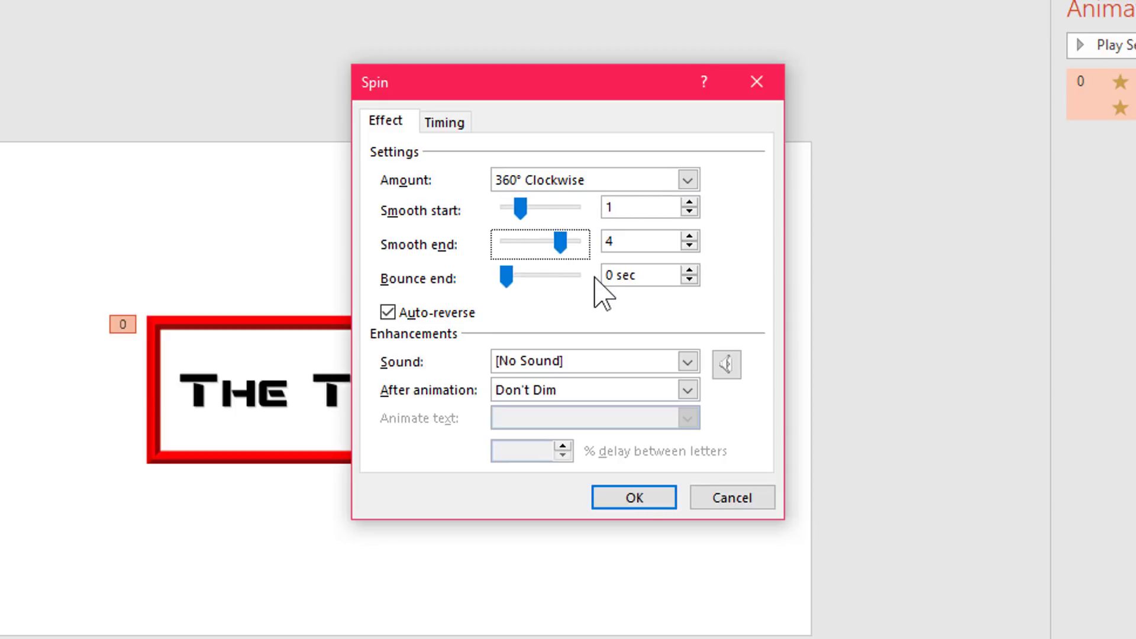
Step: Make both Spin animations repeat Until End of Slide and apply the settings
left_click(451, 123)
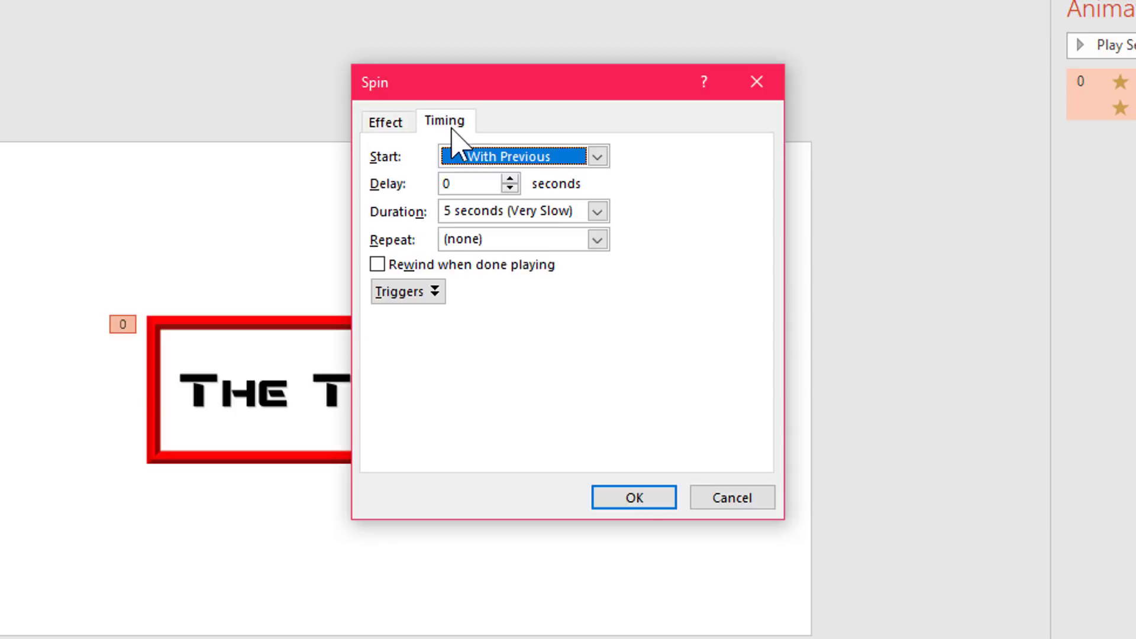
left_click(598, 240)
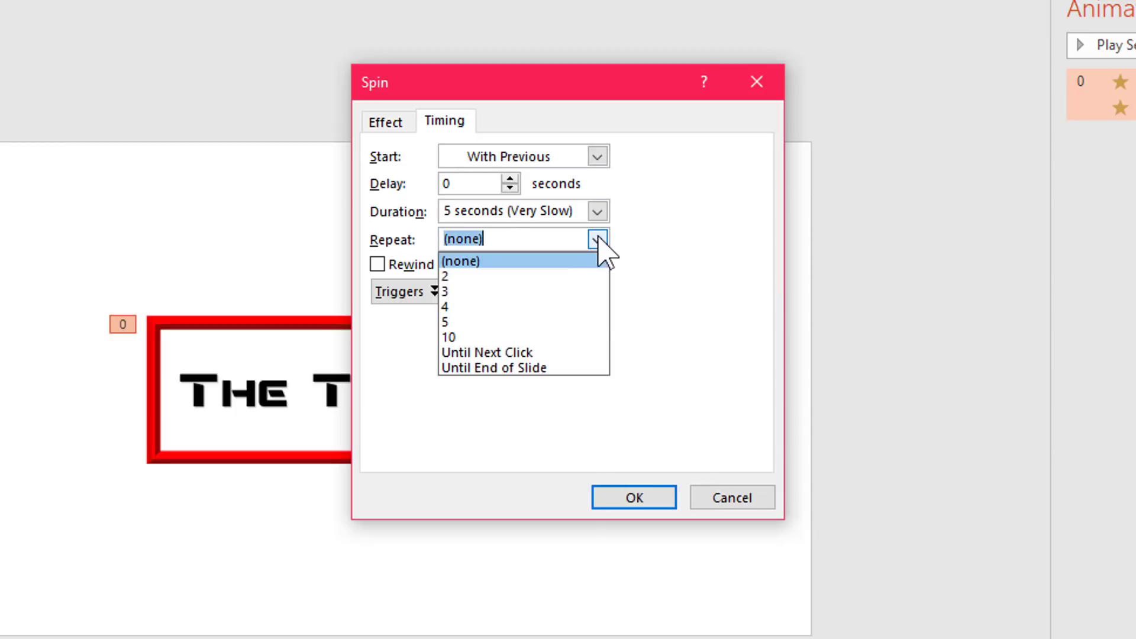
left_click(543, 367)
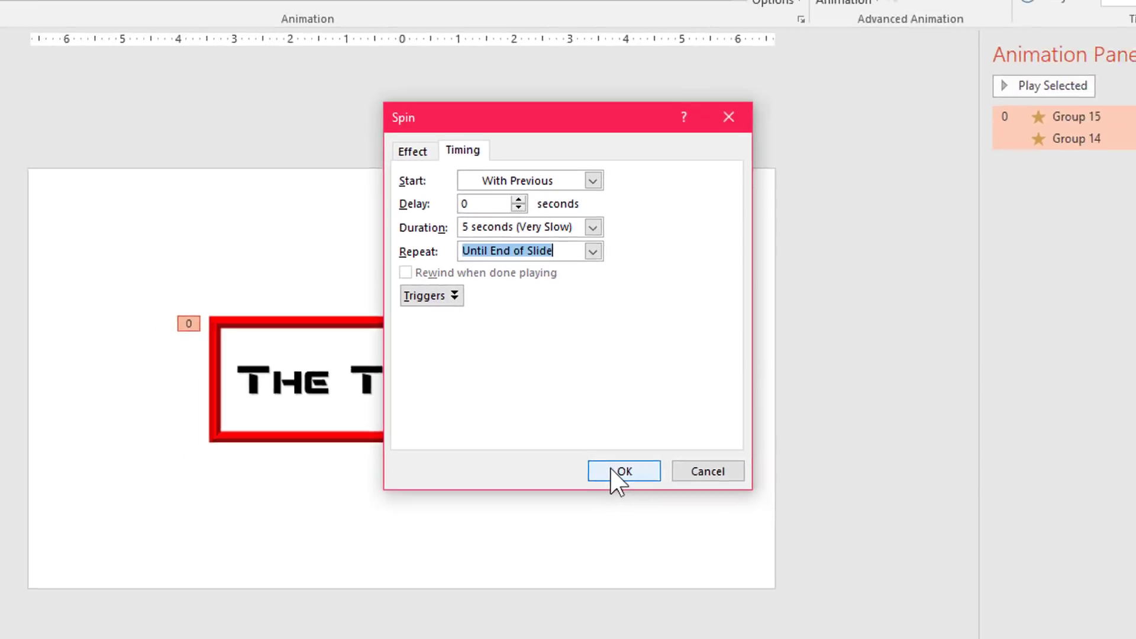
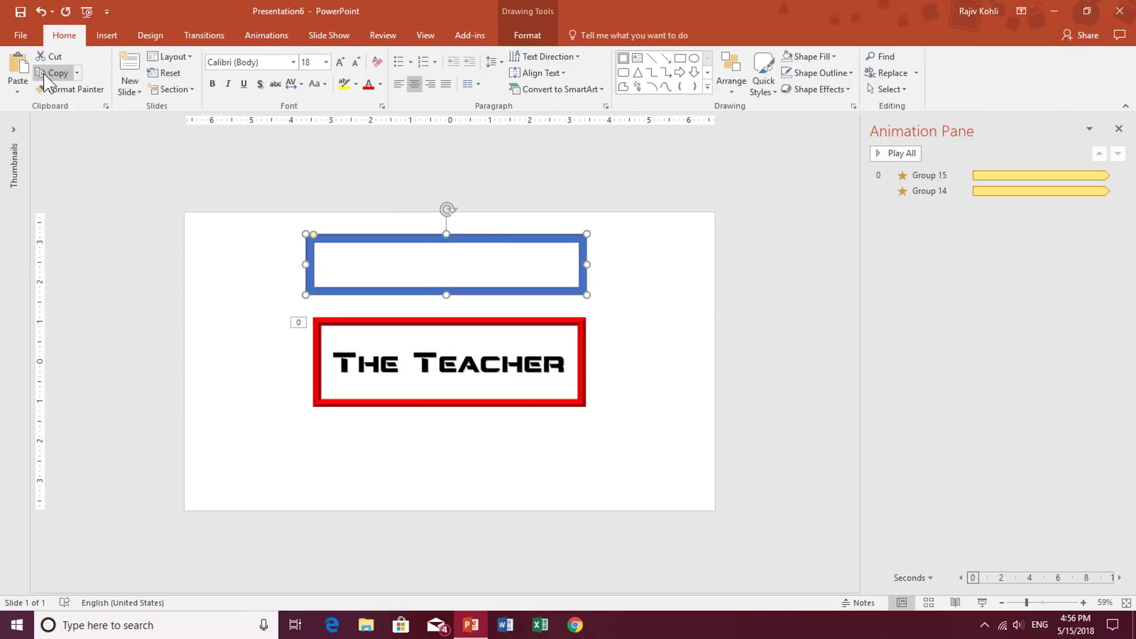
Step: Copy the blue frame, paste it as a picture, and place the picture below the red frame
left_click(46, 74)
left_click(18, 90)
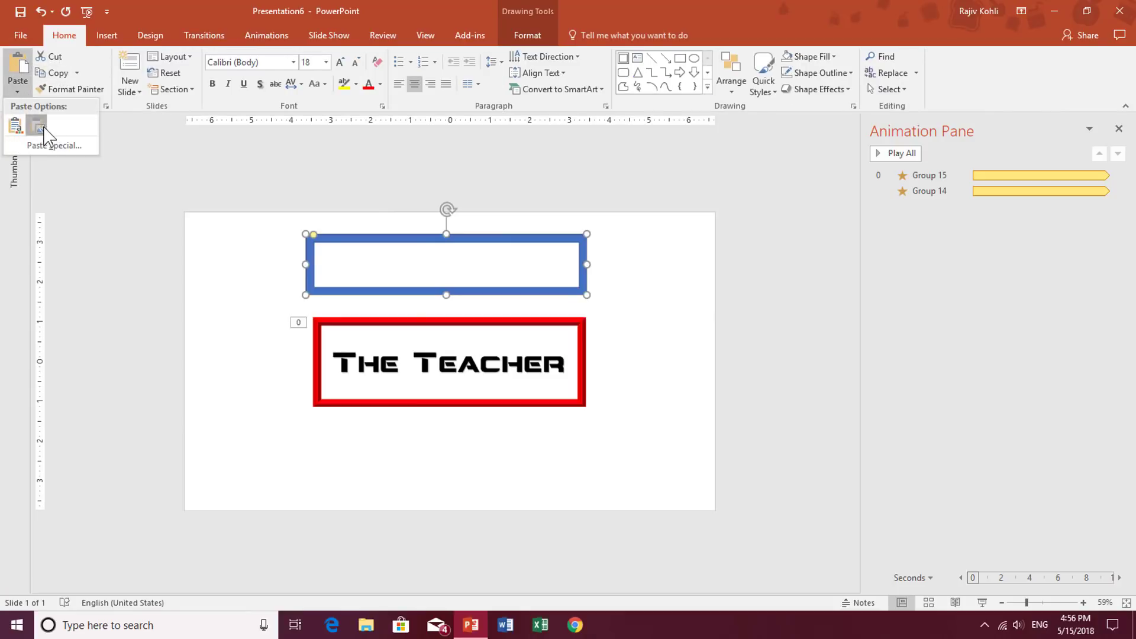
left_click(43, 126)
left_click_drag(490, 337, 495, 441)
Step: Crop the pasted blue frame picture from below to its upper strip, about 0.46" high
left_click(525, 35)
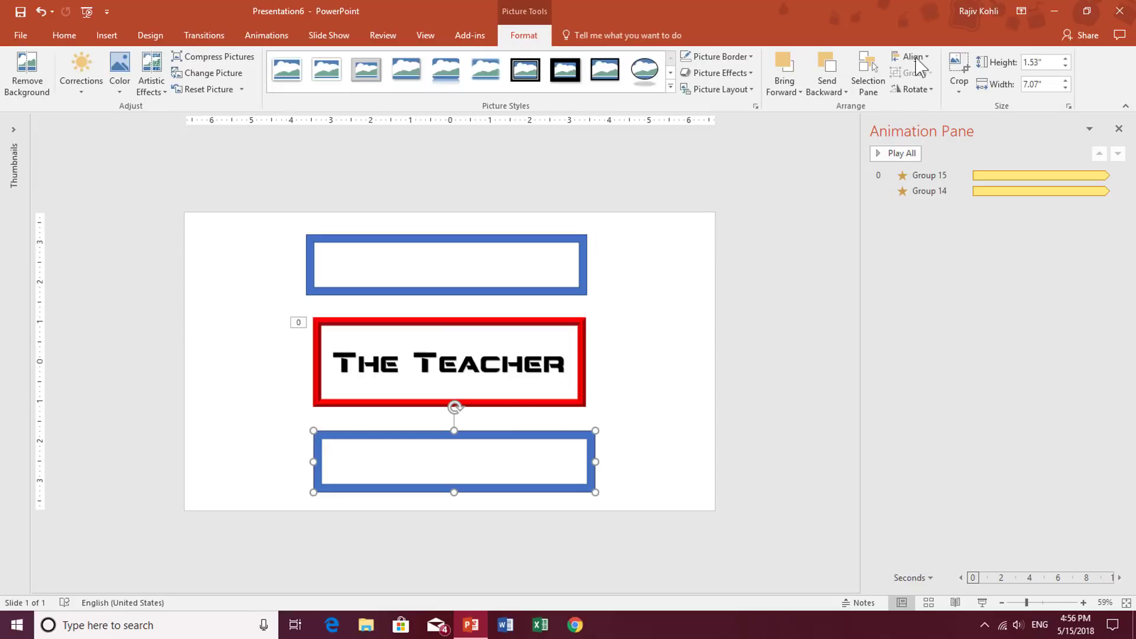
left_click(959, 70)
left_click_drag(455, 490, 456, 450)
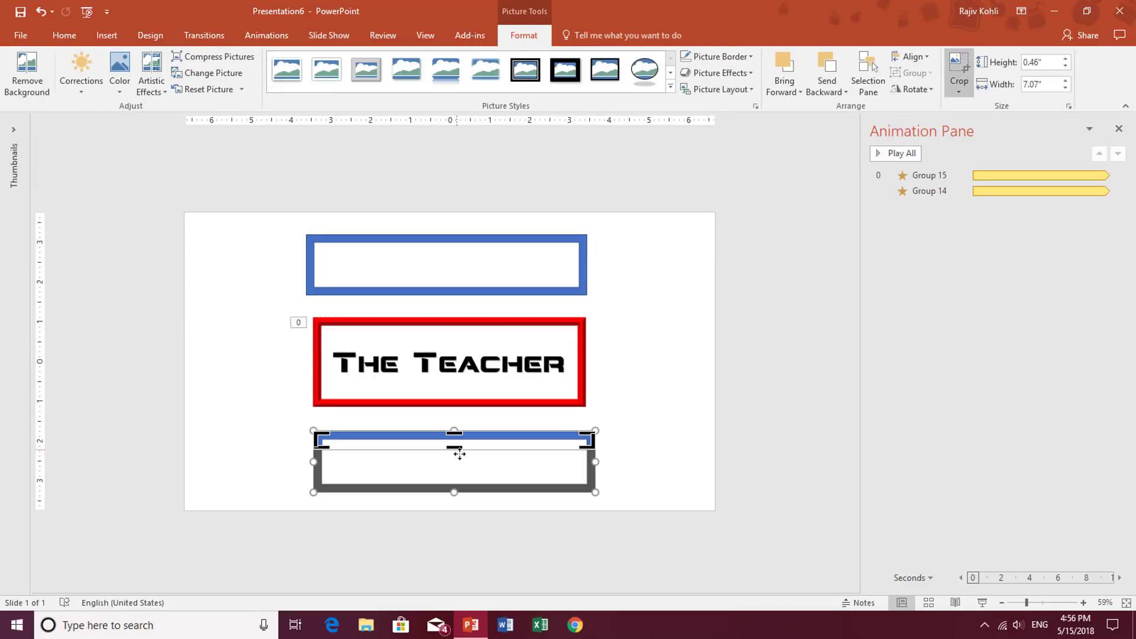
left_click(637, 424)
double_click(504, 448)
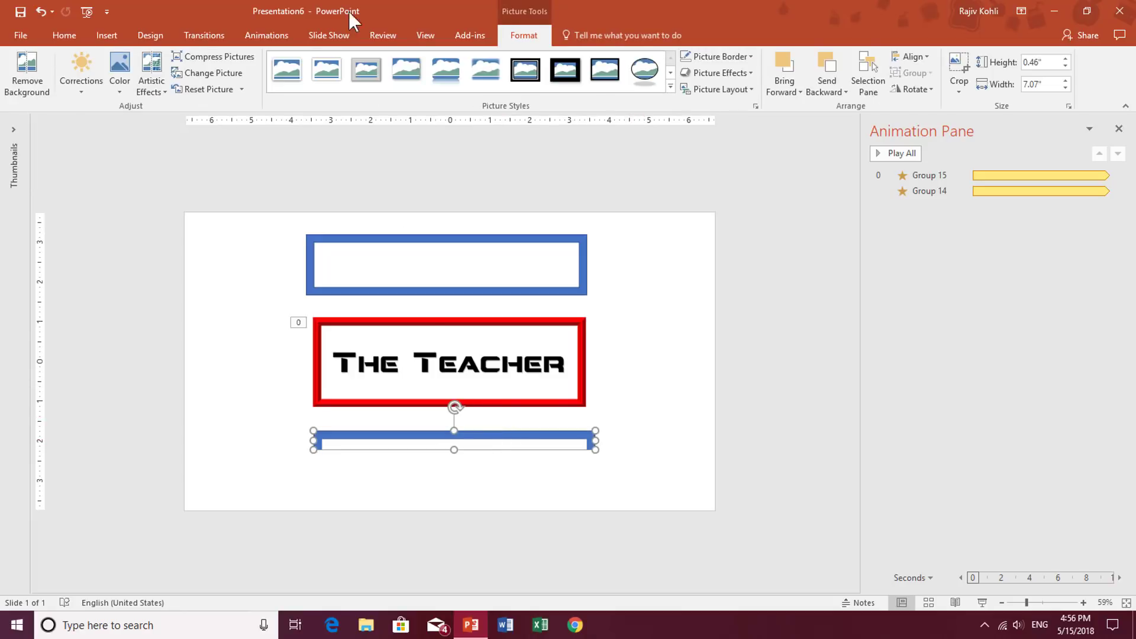
Step: Add a Spin emphasis animation to the cropped blue strip and select the strip again
left_click(265, 40)
left_click(768, 74)
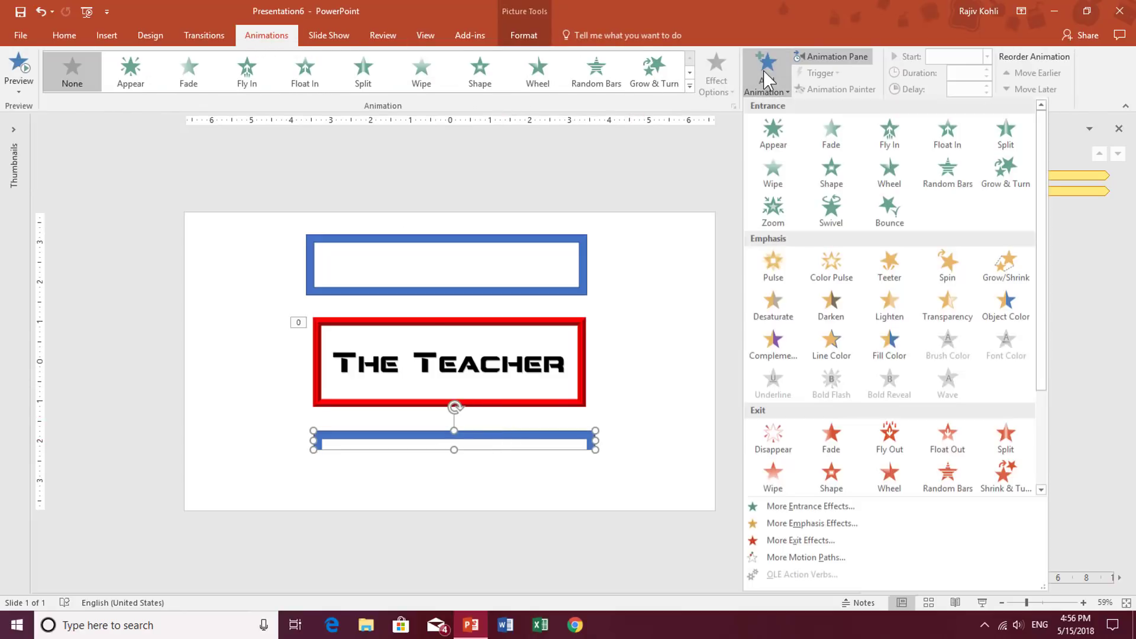
left_click(948, 271)
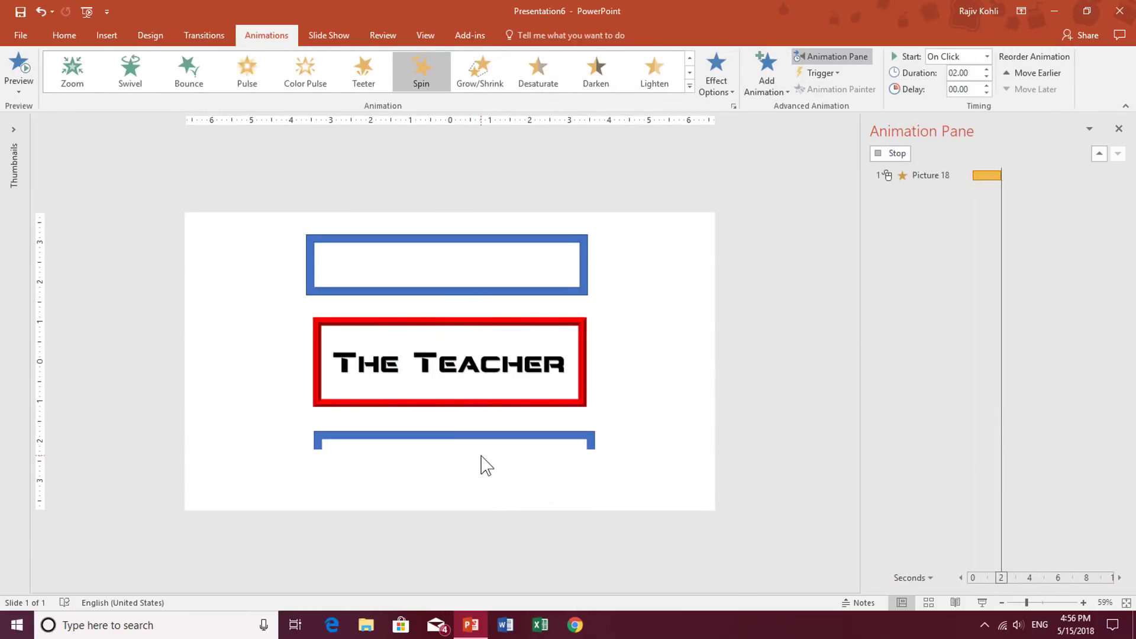
left_click(451, 439)
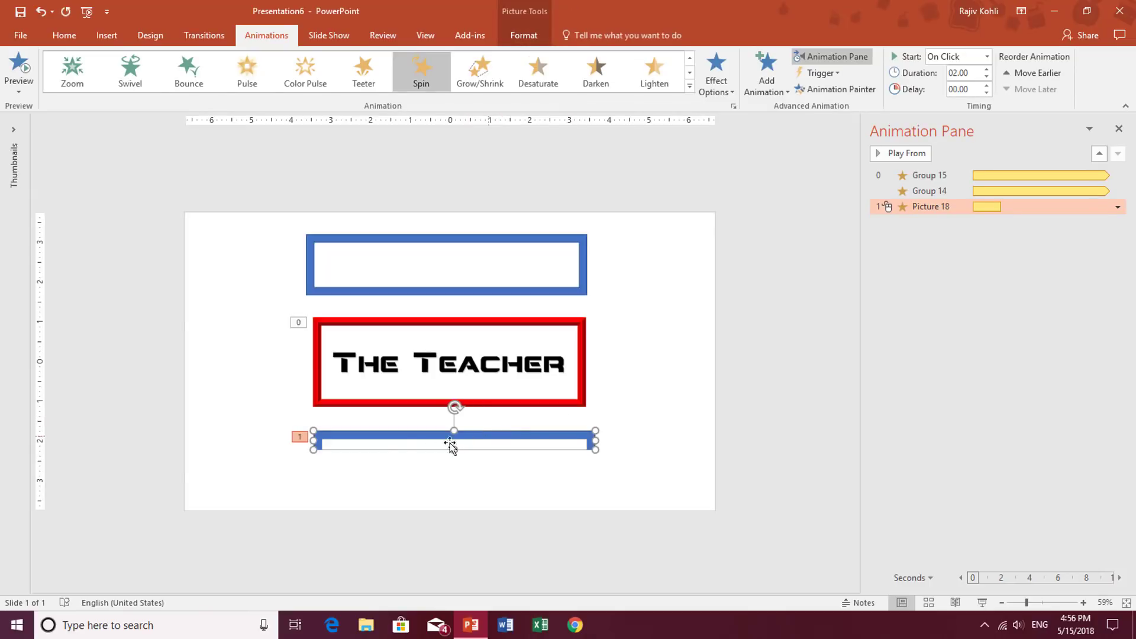
Step: Try moving the lower red frame piece down over the blue strip, and undo the move
scroll(493, 444, "up", 4, "ctrl")
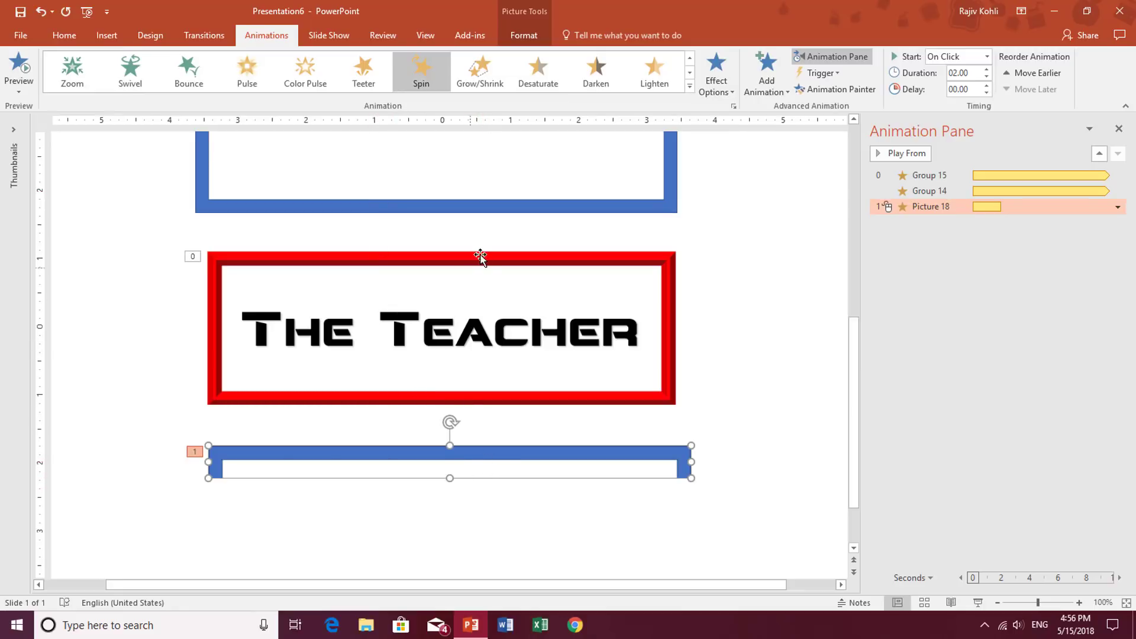
left_click_drag(470, 259, 474, 418)
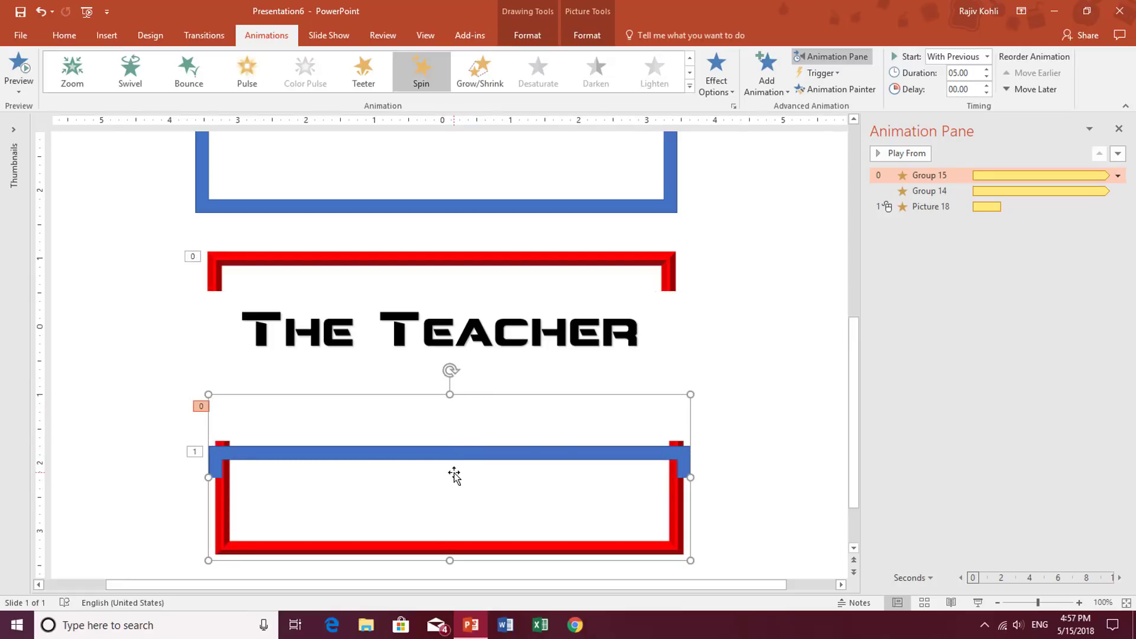
key("ctrl+z")
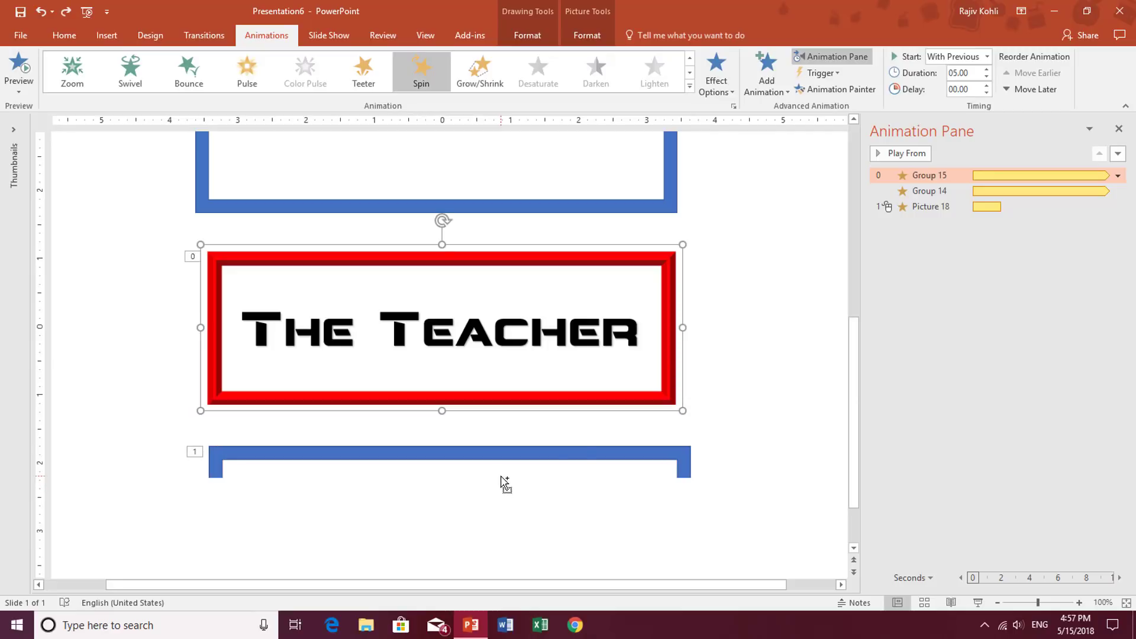
Step: Delete the cropped blue strip and the original blue frame, and run the slide show to check the spinning frame
left_click(579, 465)
key("Delete")
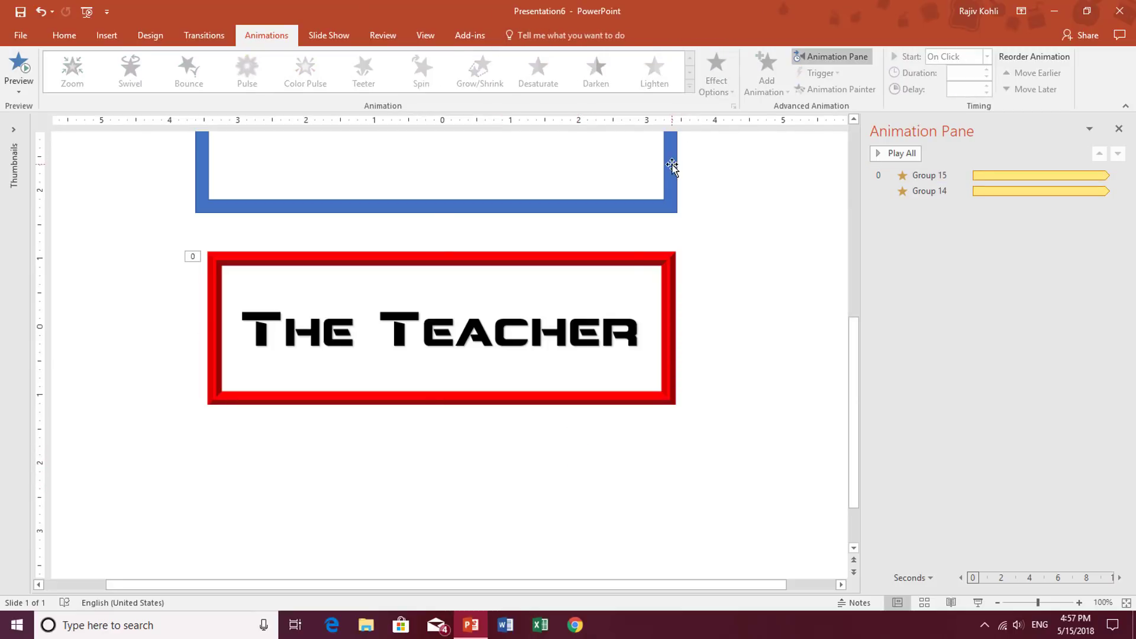
left_click(673, 163)
key("Delete")
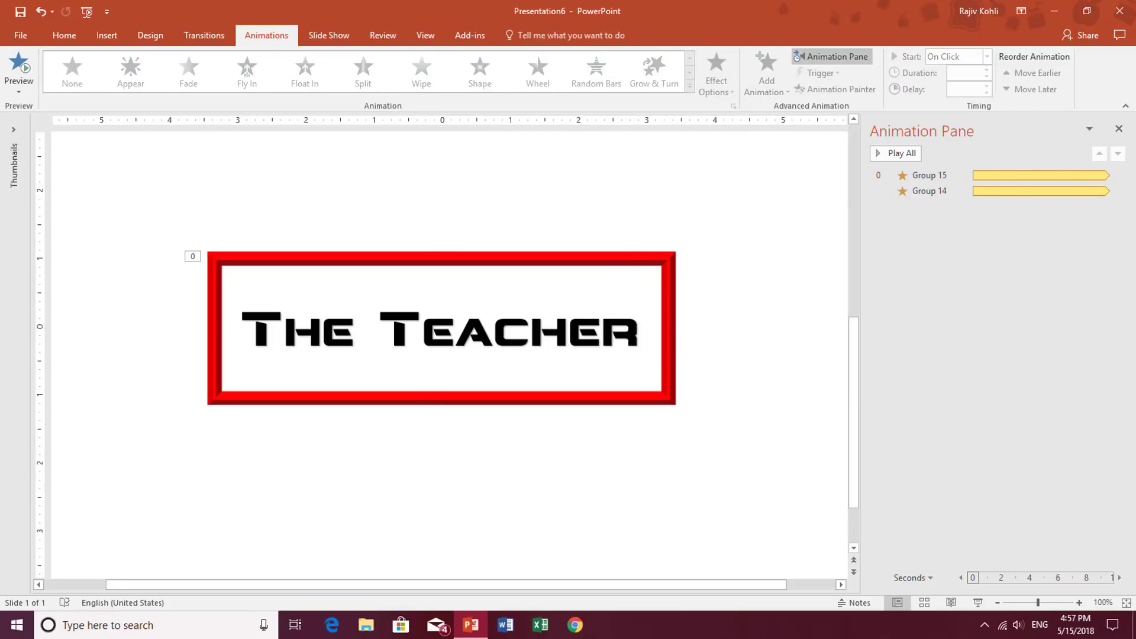
left_click(978, 602)
Step: Send the selected red frame group to the back, behind "The Teacher" WordArt
left_click_drag(1039, 604, 1032, 604)
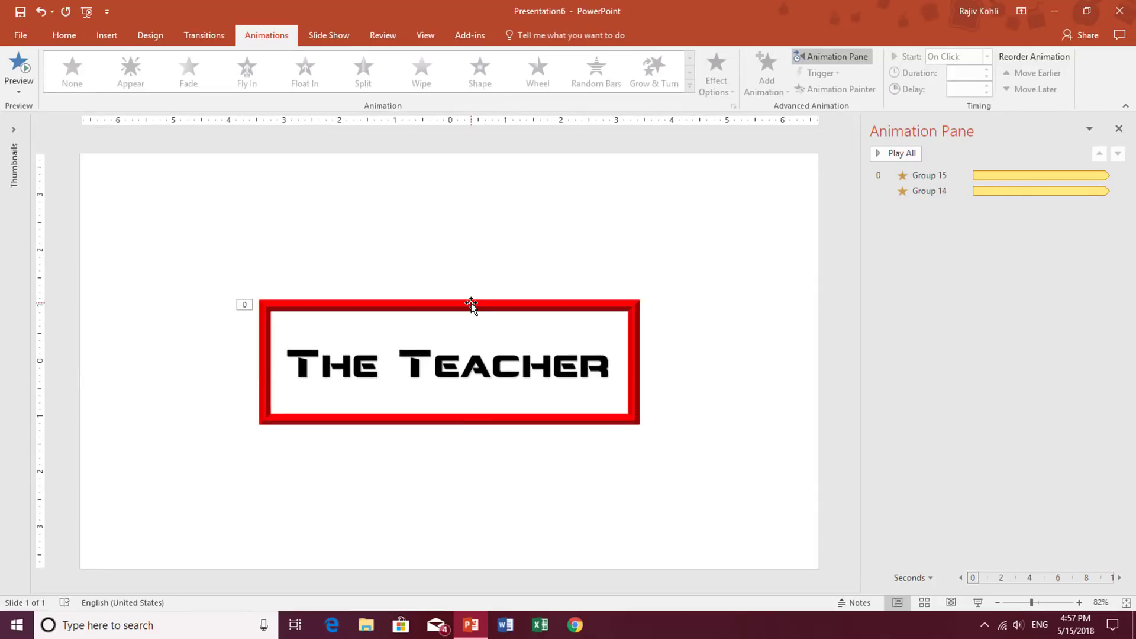
left_click(412, 304)
left_click(586, 35)
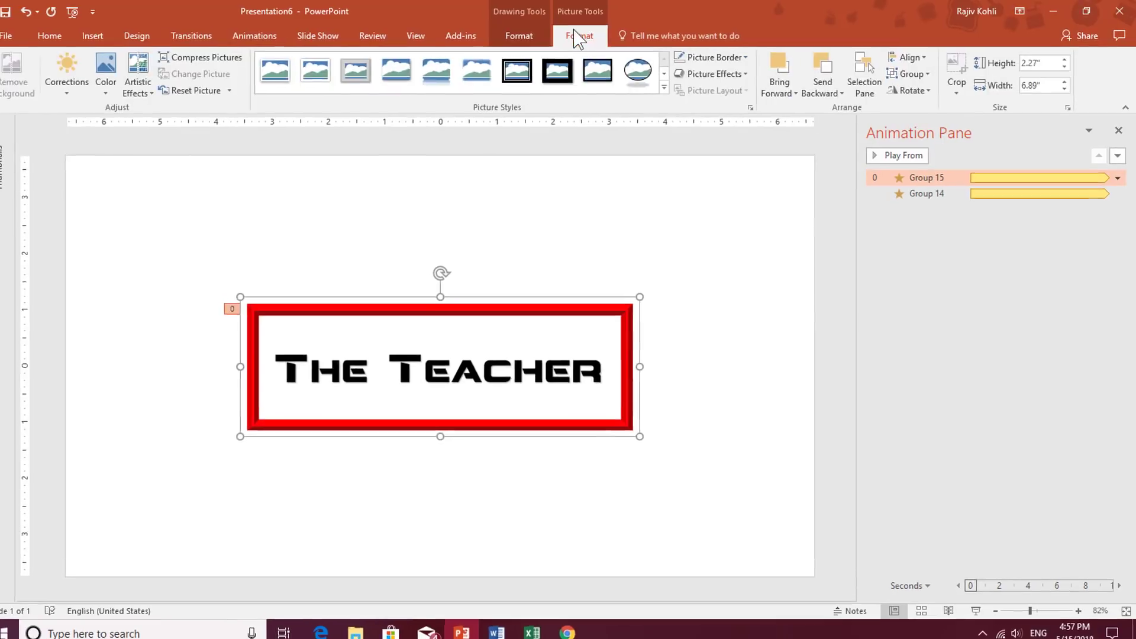
left_click(845, 92)
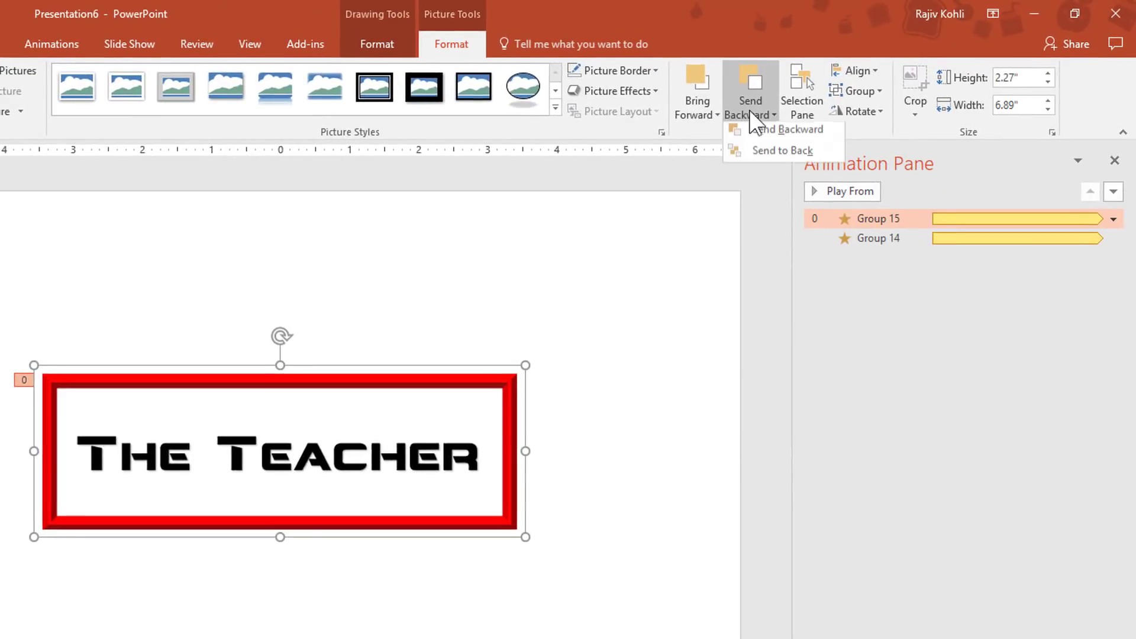
left_click(776, 157)
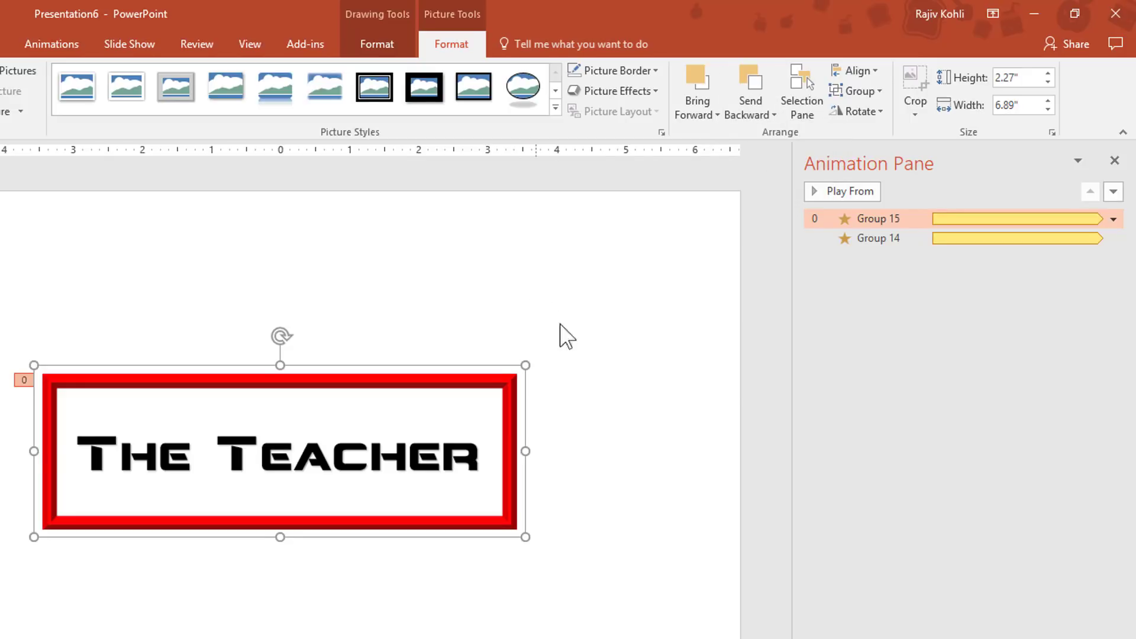